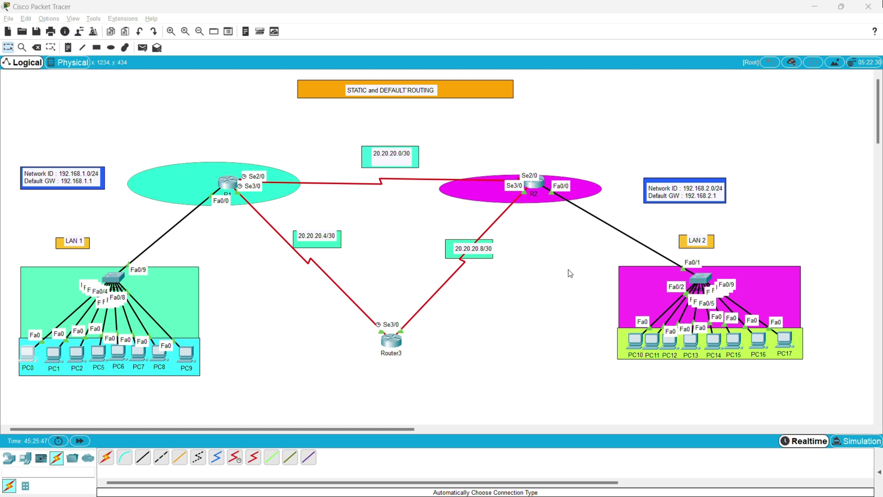
# Open R1's command line, get a fresh prompt, and move its window aside to reveal the topology.
pyautogui.doubleClick(75, 182)
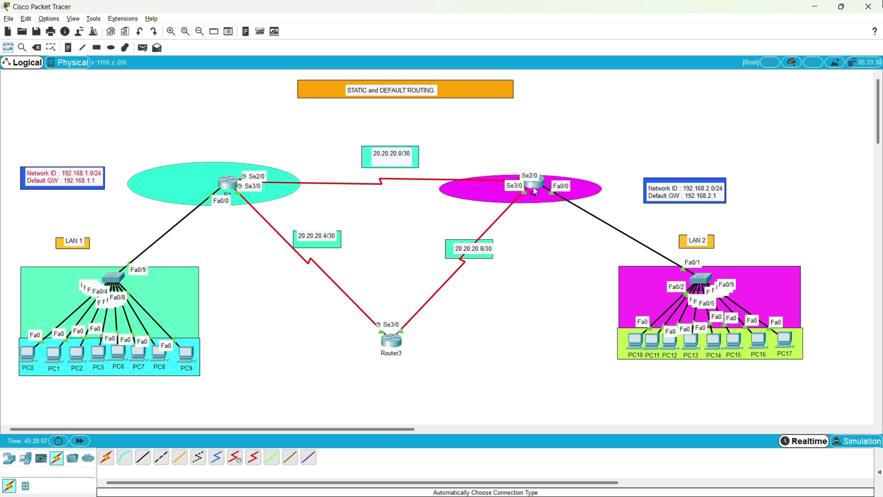
pyautogui.moveTo(535, 190)
pyautogui.click(233, 187)
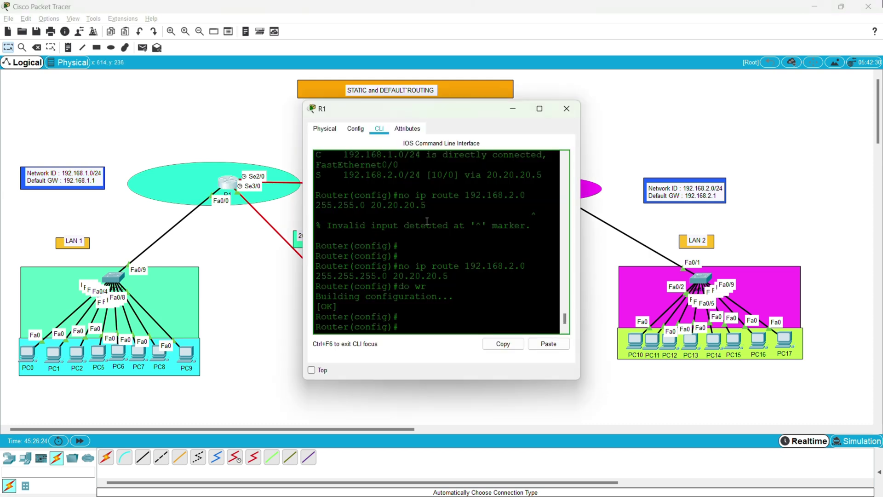
pyautogui.press('Return')
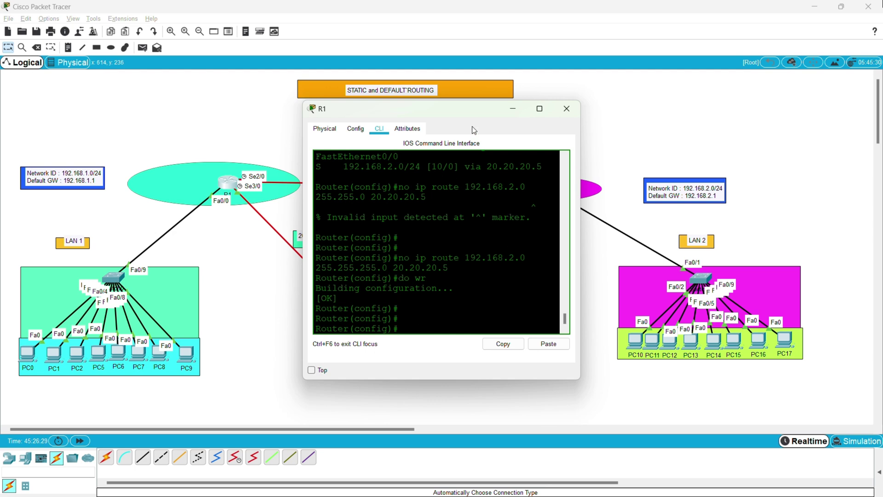
pyautogui.moveTo(459, 109); pyautogui.dragTo(576, 149)
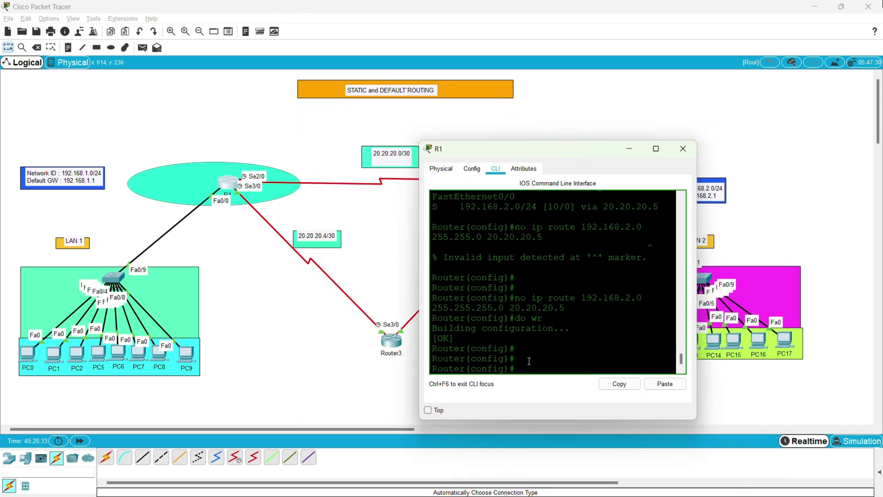
pyautogui.write('dodo')
# Move the LAN 1 note into its blue box and edit its 192.168.1.0/24 and 192.168.1.1 lines.
pyautogui.click(75, 183)
pyautogui.moveTo(84, 180); pyautogui.dragTo(83, 176)
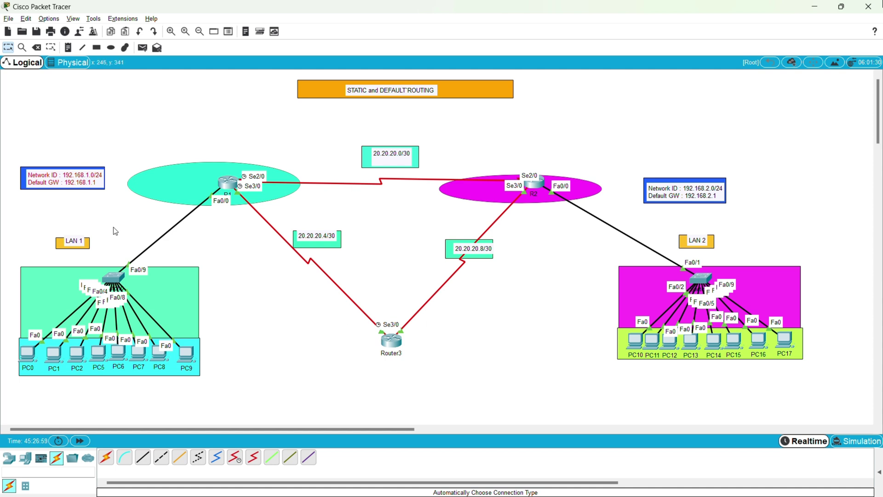
pyautogui.doubleClick(88, 176)
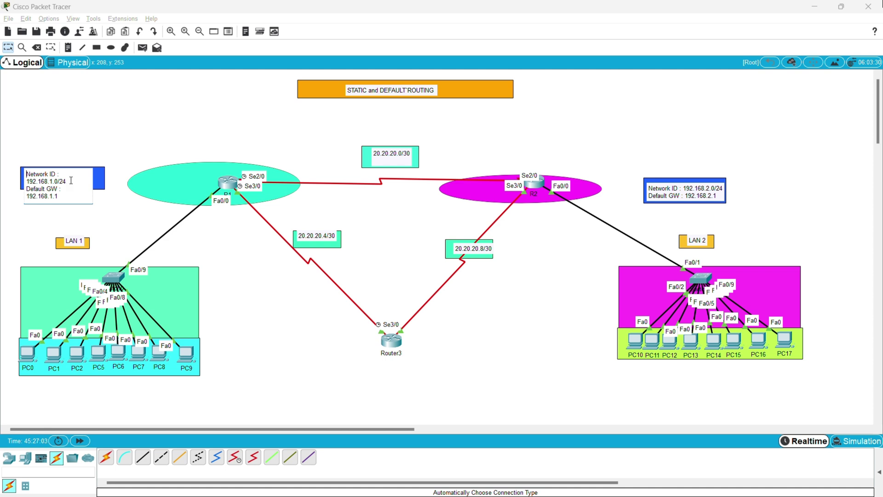
pyautogui.moveTo(73, 182); pyautogui.dragTo(26, 182)
pyautogui.click(67, 193)
pyautogui.moveTo(57, 196); pyautogui.dragTo(25, 196)
pyautogui.moveTo(66, 181); pyautogui.dragTo(25, 180)
pyautogui.click(59, 198)
pyautogui.click(68, 181)
# Commit the LAN 1 note edit and nudge the LAN 1 switch slightly higher.
pyautogui.moveTo(112, 279)
pyautogui.mouseDown()
pyautogui.moveTo(107, 264)
pyautogui.moveTo(111, 277)
pyautogui.mouseUp()
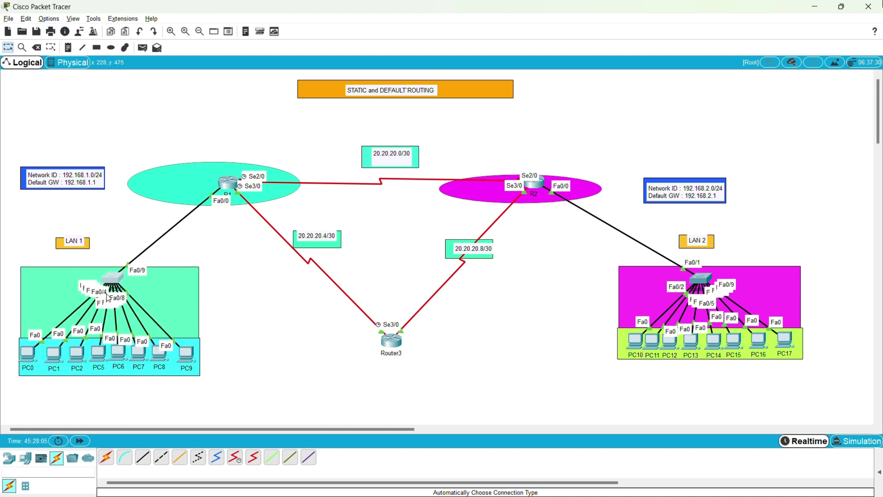
pyautogui.moveTo(115, 278); pyautogui.dragTo(110, 271)
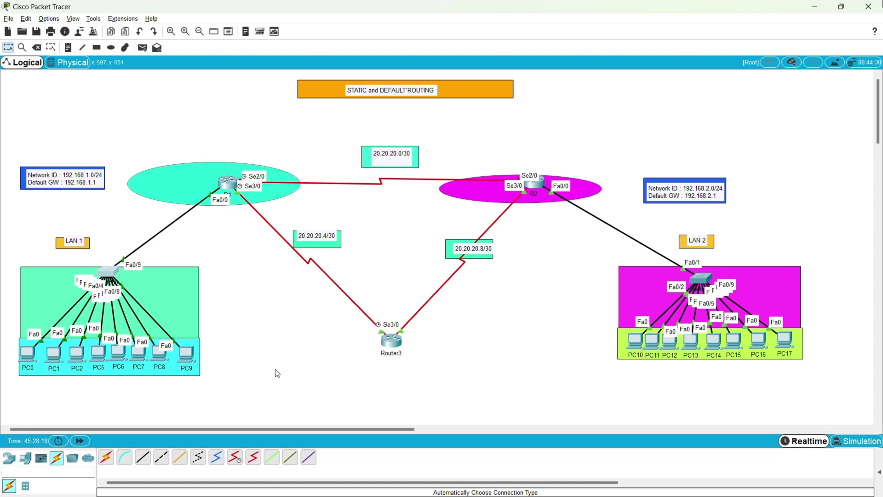
pyautogui.moveTo(109, 274); pyautogui.dragTo(113, 274)
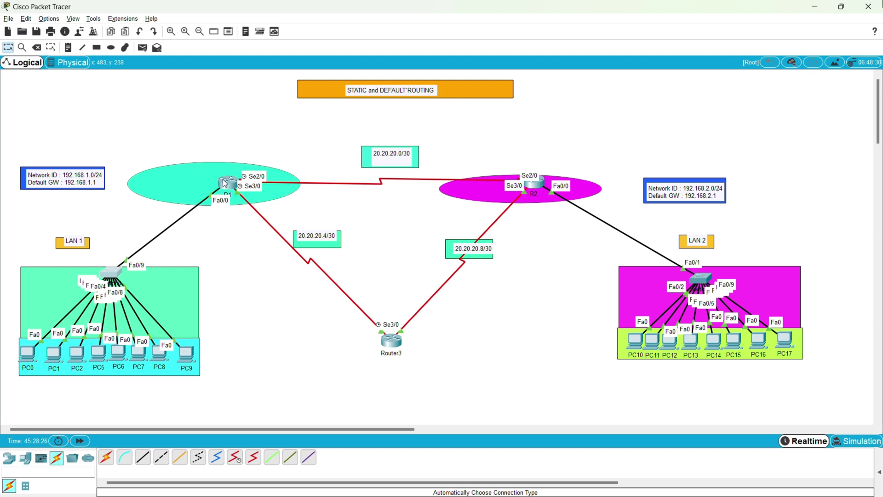
pyautogui.moveTo(223, 190)
pyautogui.click(384, 160)
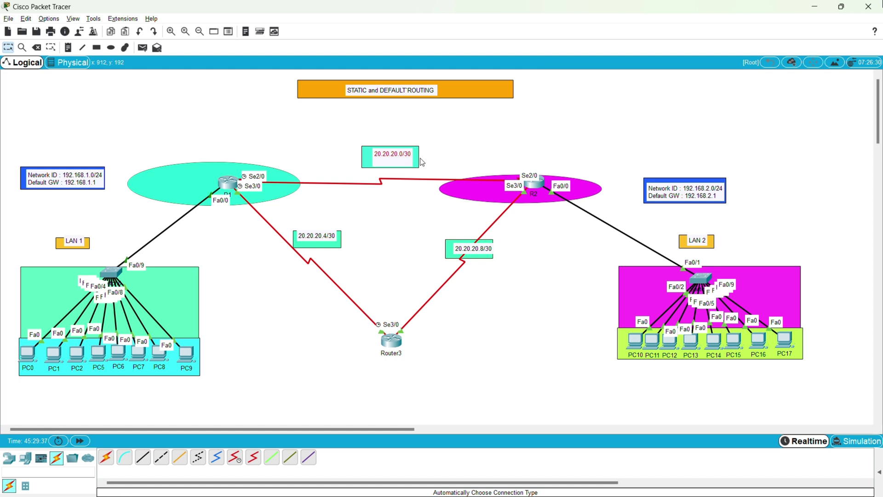
pyautogui.doubleClick(407, 159)
# Change Router3's name to R3 and drag the 20.20.20.4/30 label into its green box.
pyautogui.moveTo(323, 236); pyautogui.dragTo(326, 241)
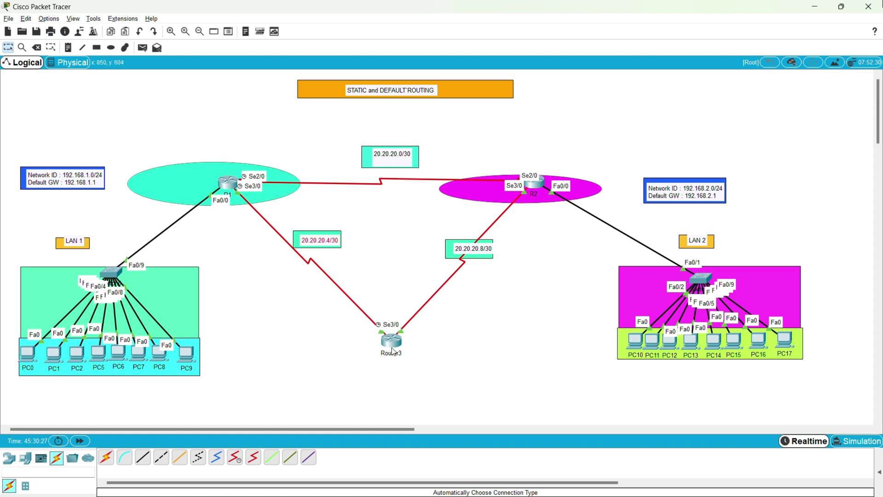
pyautogui.moveTo(394, 352)
pyautogui.click(395, 356)
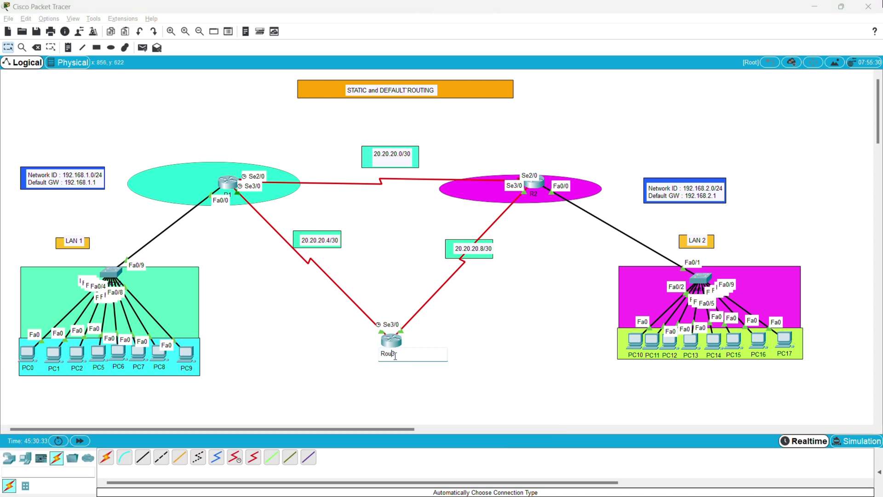
pyautogui.press('BackSpace')
pyautogui.press('BackSpace')
pyautogui.write('3')
pyautogui.click(444, 375)
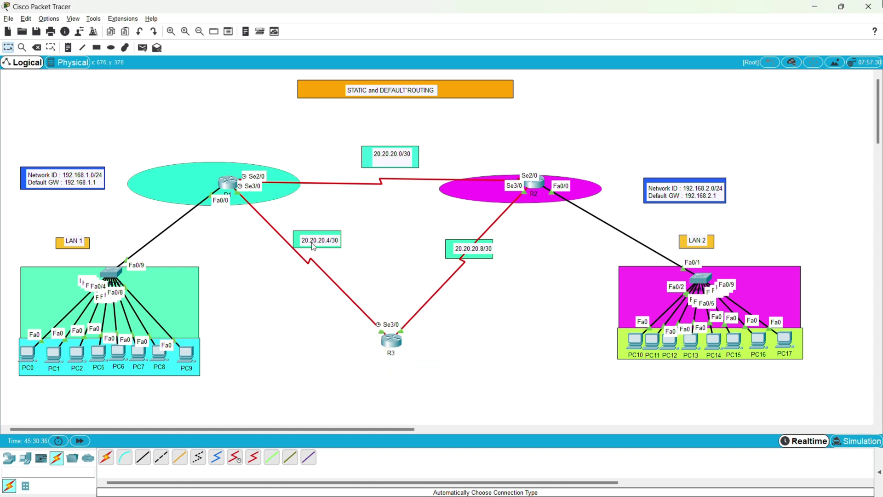
pyautogui.moveTo(313, 244)
pyautogui.mouseDown()
pyautogui.moveTo(324, 253)
pyautogui.moveTo(317, 249)
pyautogui.mouseUp()
# Shift R1 left and nudge R2 slightly up-left, then left and down, on the canvas.
pyautogui.moveTo(228, 187)
pyautogui.mouseDown()
pyautogui.moveTo(204, 188)
pyautogui.moveTo(217, 185)
pyautogui.mouseUp()
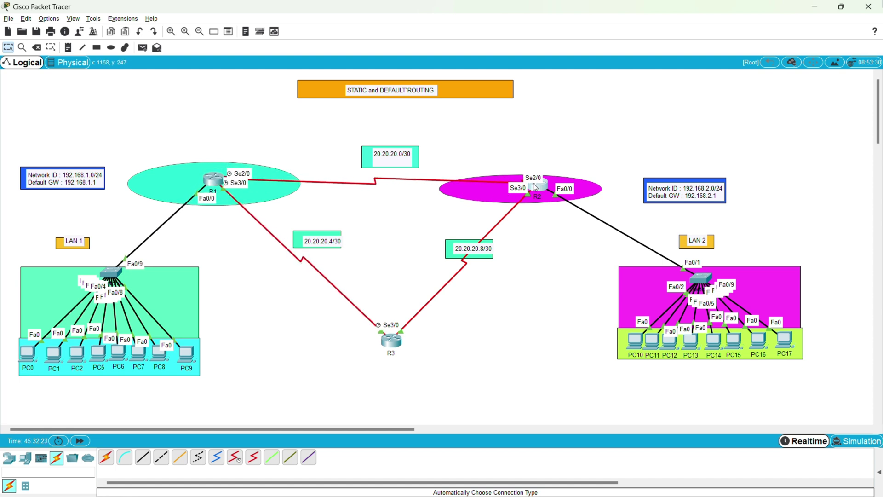
pyautogui.moveTo(536, 188); pyautogui.dragTo(537, 184)
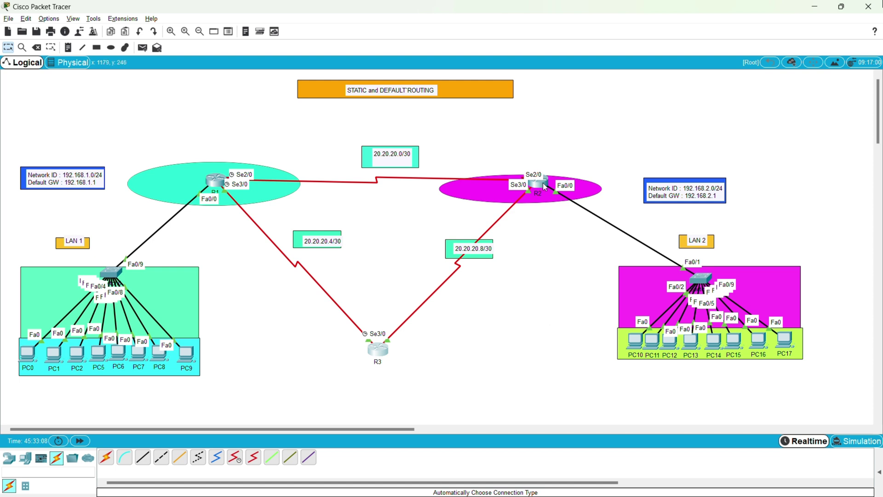
pyautogui.moveTo(541, 186); pyautogui.dragTo(537, 189)
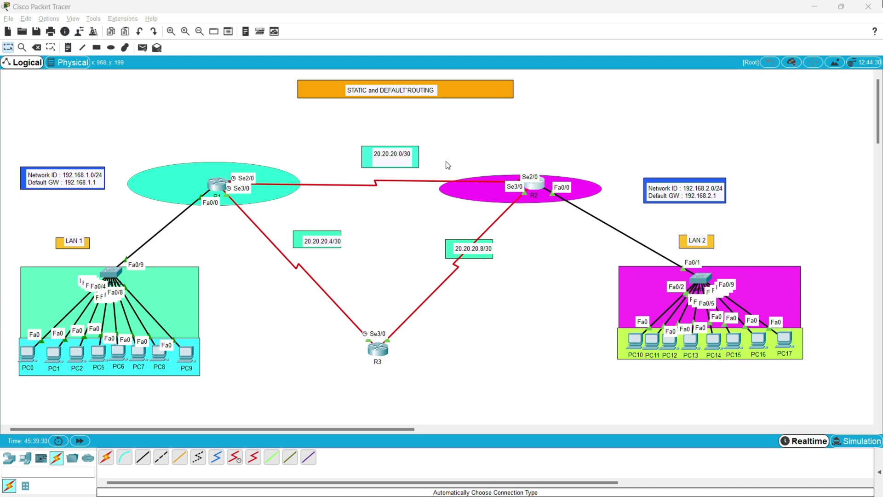
# Open R1's CLI and enter privileged and global configuration mode with en and config.
pyautogui.click(217, 196)
pyautogui.press('Return')
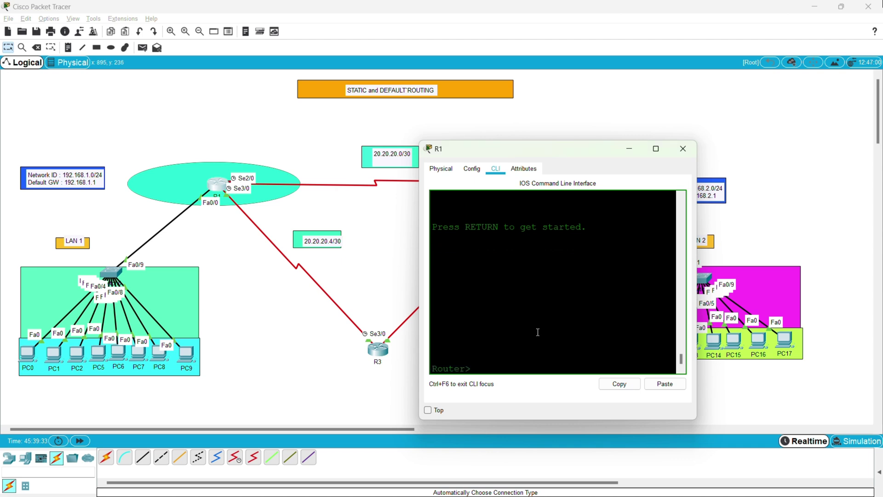
pyautogui.write('en')
pyautogui.press('Return')
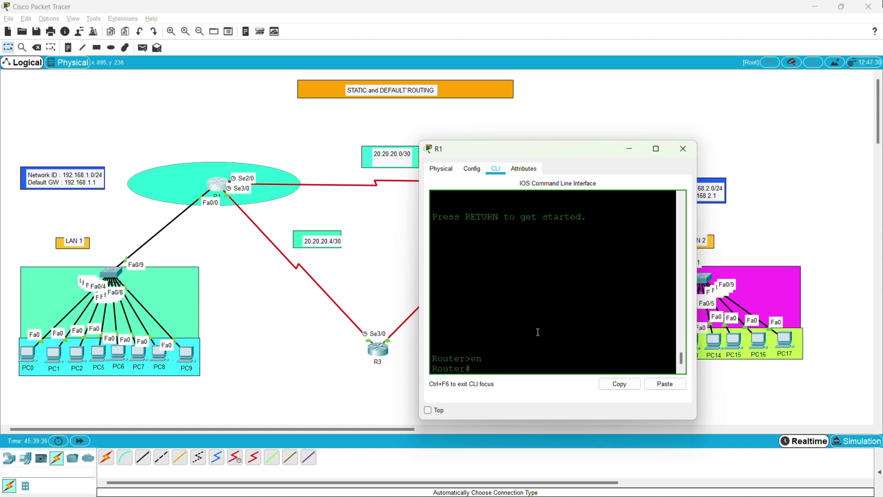
pyautogui.write('config')
pyautogui.press('Return')
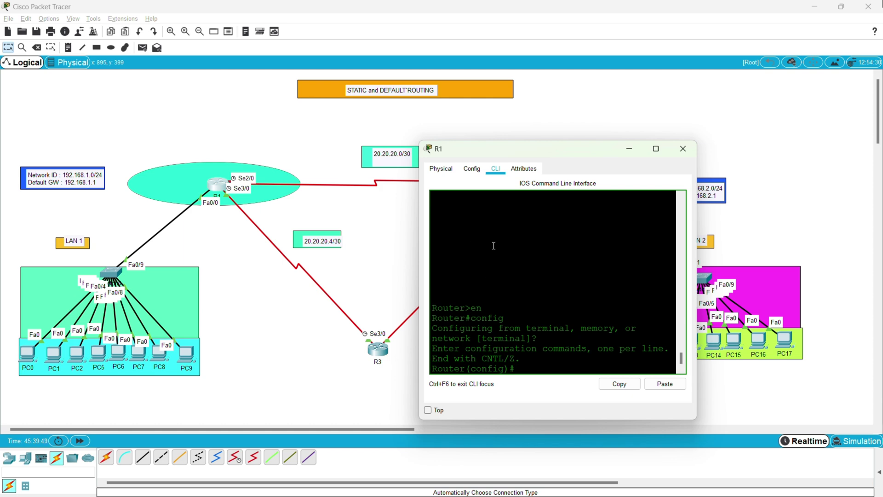
# Run 'do sh int fa0' to display FastEthernet0/0 status and counters.
pyautogui.write('int')
pyautogui.press('BackSpace')
pyautogui.press('BackSpace')
pyautogui.press('BackSpace')
pyautogui.press('BackSpace')
pyautogui.write('do sh int fa0')
pyautogui.press('Return')
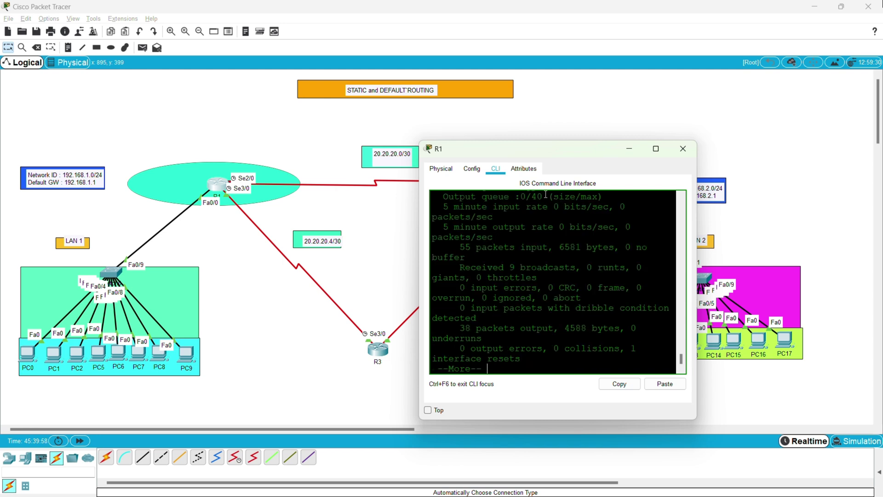
# Maximize R1's console and highlight FastEthernet0/0's up/up status and 192.168.1.1/24 address.
pyautogui.click(655, 149)
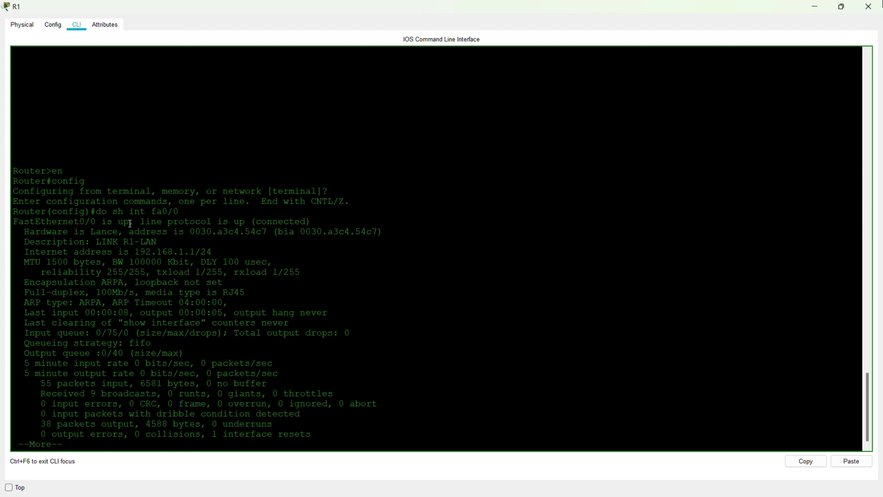
pyautogui.moveTo(131, 223); pyautogui.dragTo(13, 224)
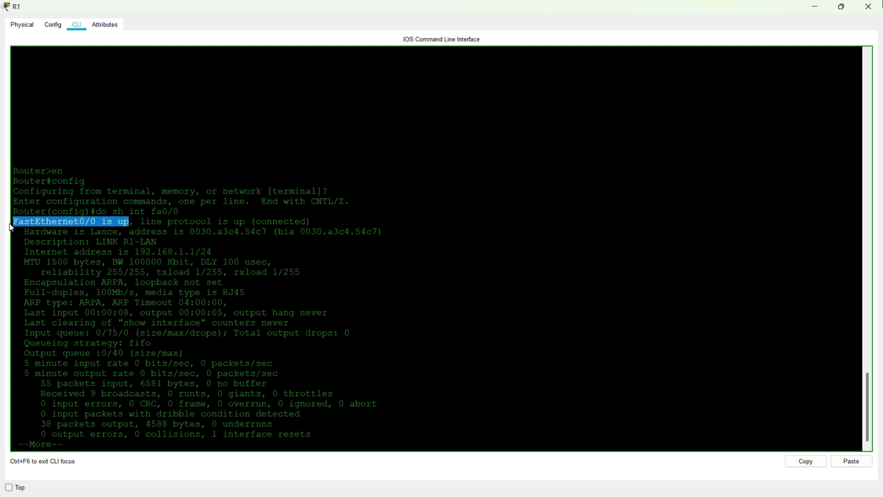
pyautogui.moveTo(251, 222); pyautogui.dragTo(234, 222)
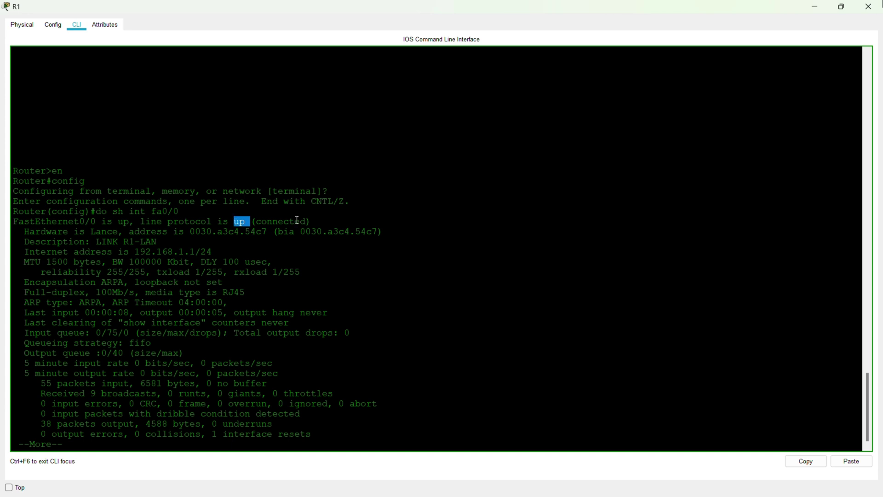
pyautogui.moveTo(313, 221); pyautogui.dragTo(259, 221)
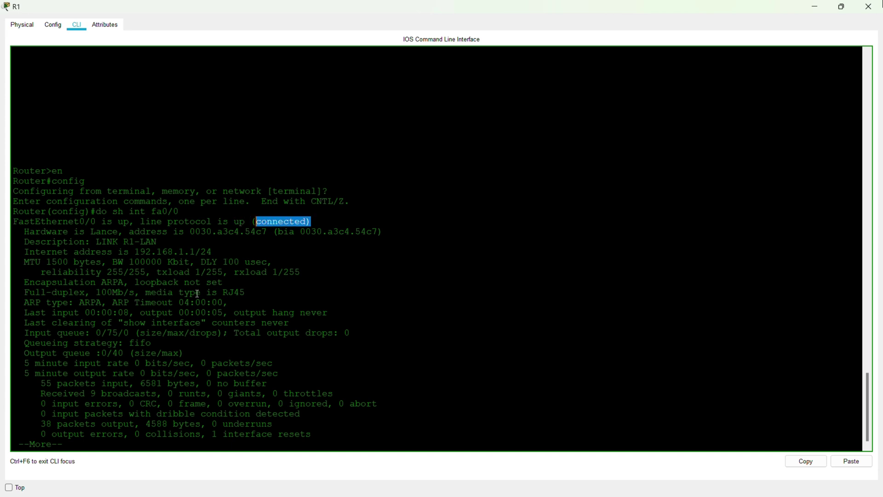
pyautogui.moveTo(215, 252); pyautogui.dragTo(35, 252)
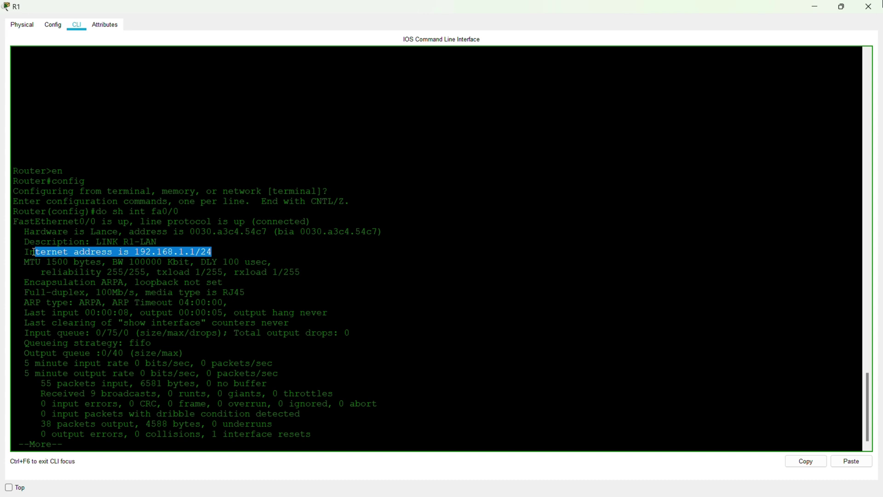
pyautogui.click(218, 255)
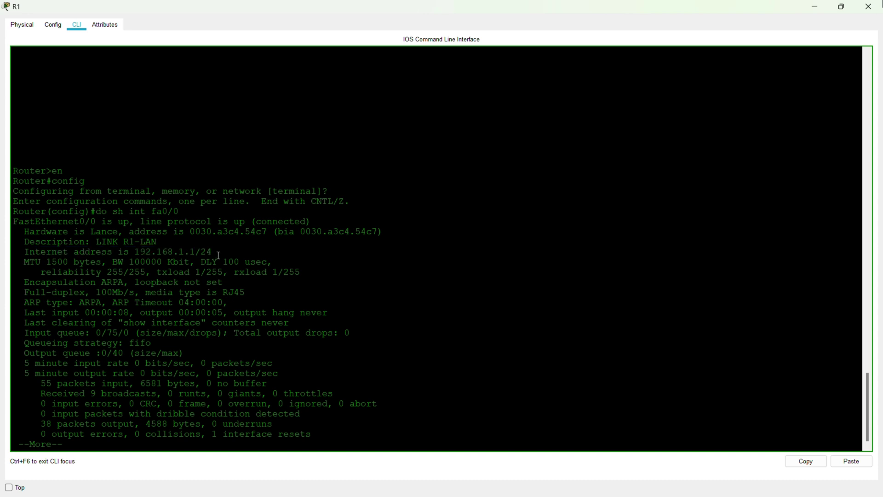
pyautogui.moveTo(212, 252); pyautogui.dragTo(185, 252)
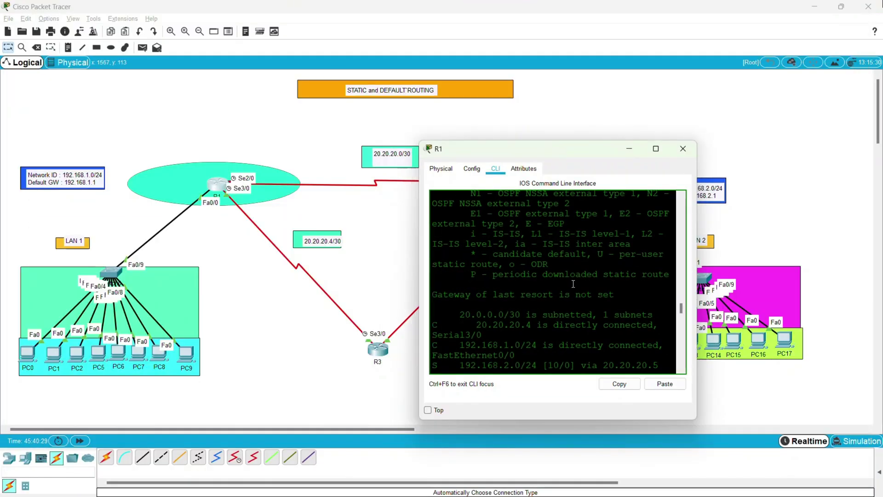
# Exit and re-enter R1's configuration mode, then run 'do show ip interface brief'.
pyautogui.scroll(-2, 597, 313)
pyautogui.scroll(-10, 596, 313)
pyautogui.scroll(2, 596, 313)
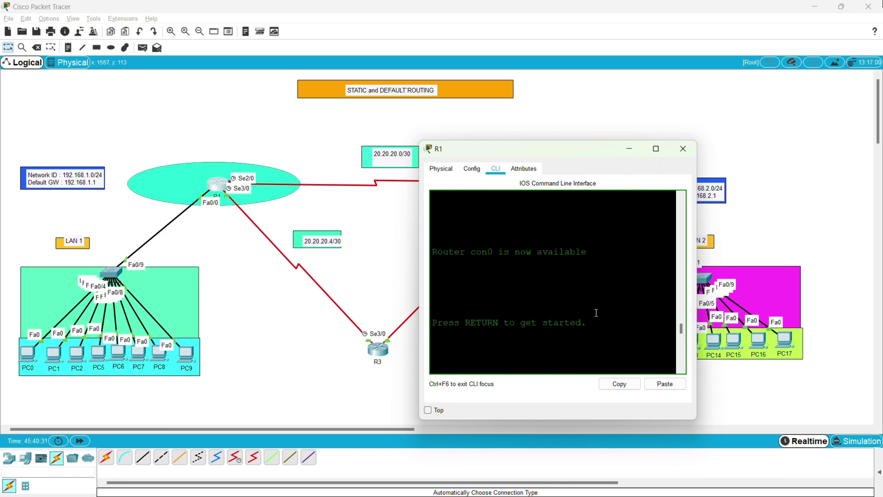
pyautogui.scroll(-6, 518, 363)
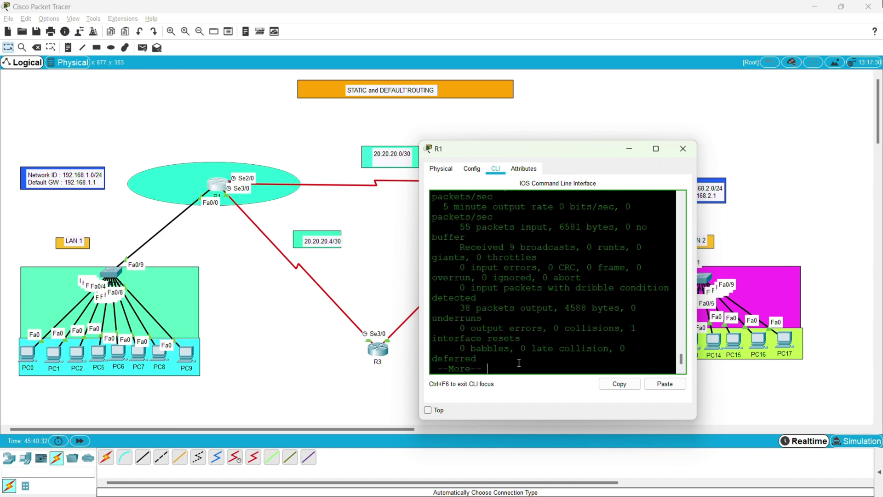
pyautogui.press('Return')
pyautogui.hotkey('ctrl', 'z')
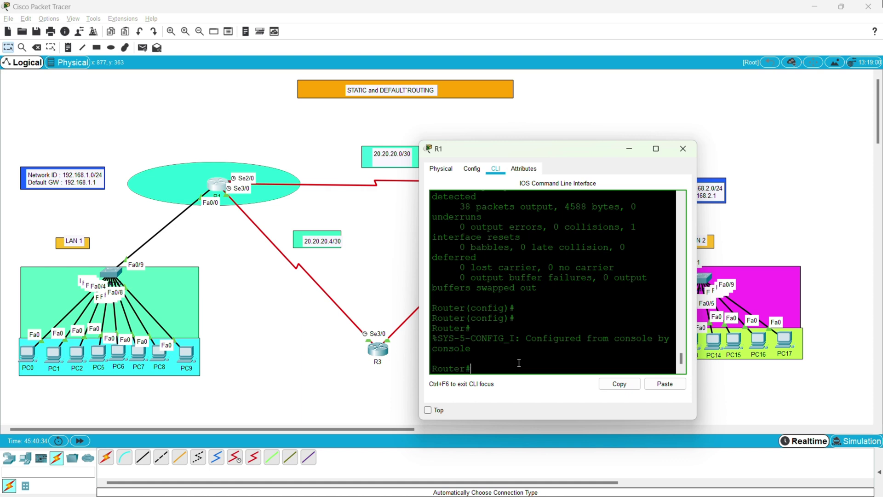
pyautogui.write('config')
pyautogui.press('Return')
pyautogui.write('t')
pyautogui.press('Return')
pyautogui.press('Return')
pyautogui.press('Return')
pyautogui.press('Return')
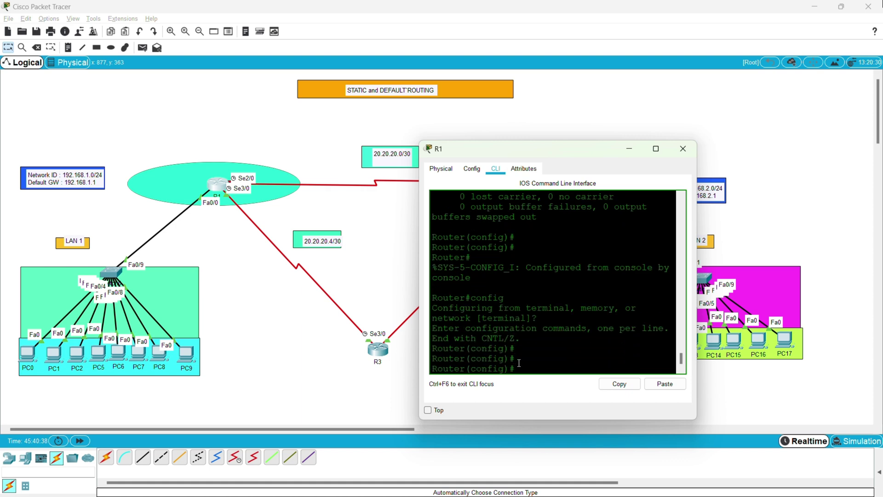
pyautogui.write('do sho')
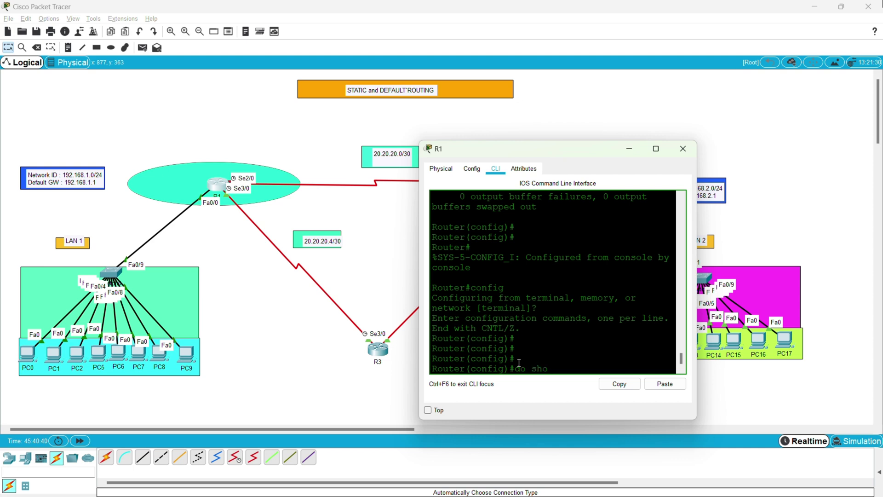
pyautogui.write('w ip interface br')
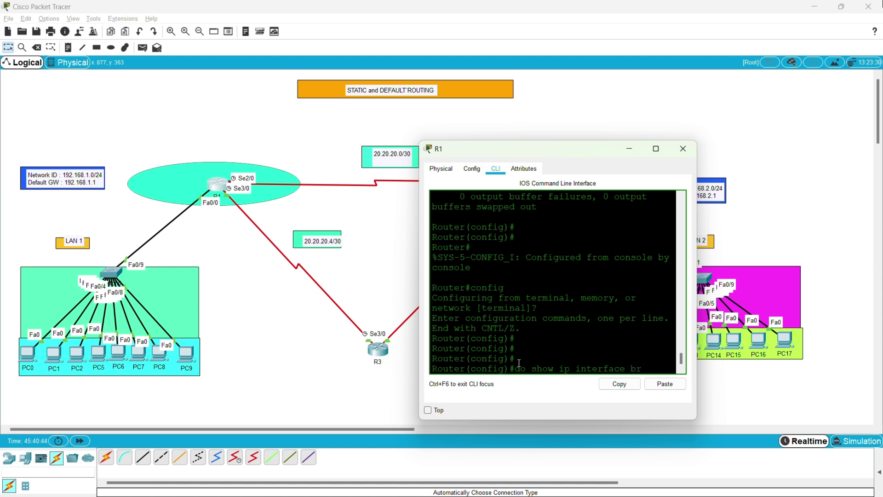
pyautogui.write('ied')
pyautogui.press('BackSpace')
pyautogui.write('f')
pyautogui.press('Return')
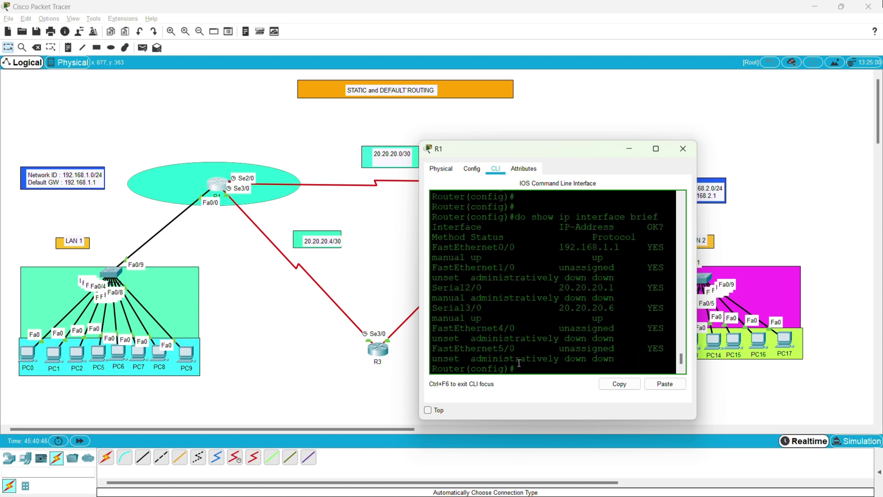
# Maximize R1's console and highlight Serial2/0 20.20.20.1 administratively down and Serial3/0 20.20.20.6.
pyautogui.click(656, 149)
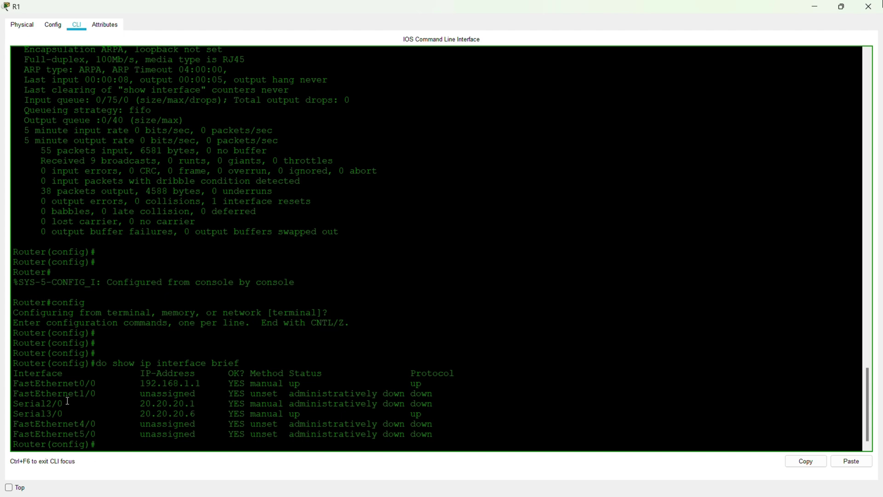
pyautogui.moveTo(68, 403); pyautogui.dragTo(2, 404)
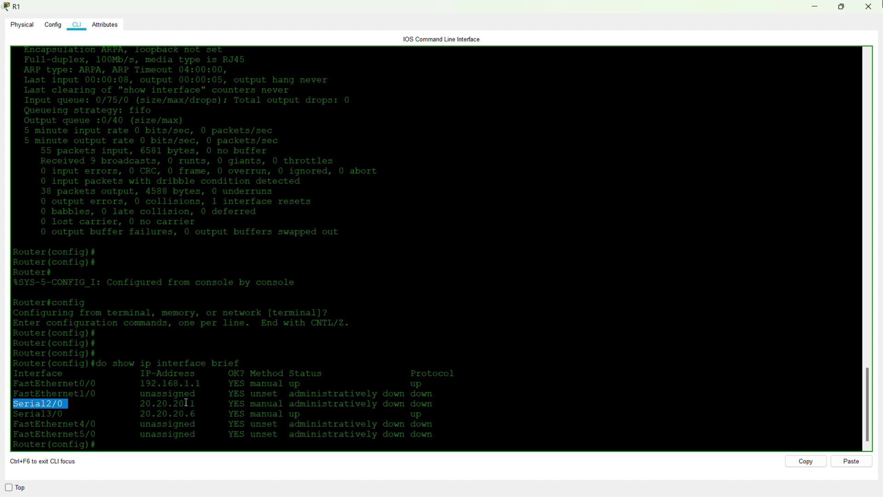
pyautogui.moveTo(200, 403); pyautogui.dragTo(132, 401)
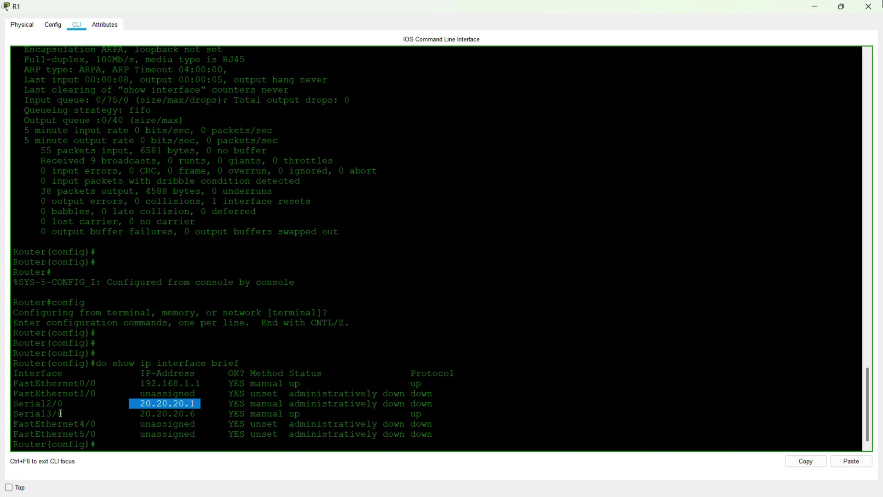
pyautogui.moveTo(69, 413); pyautogui.dragTo(7, 415)
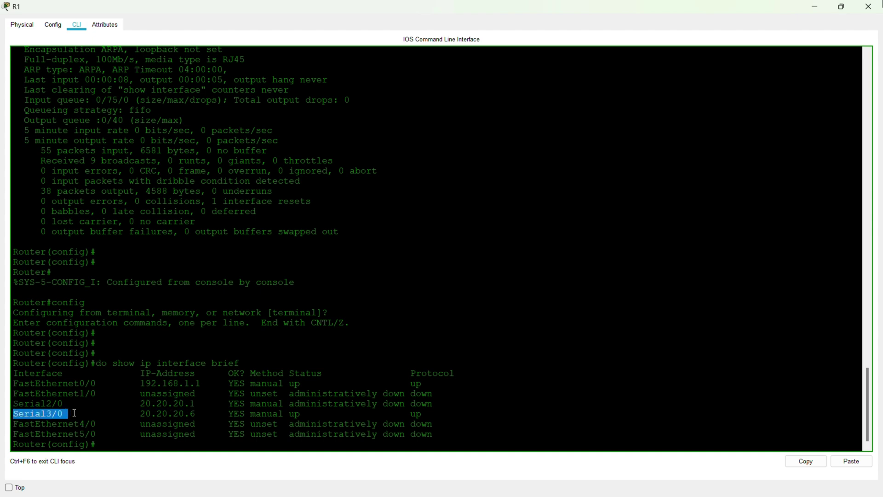
pyautogui.moveTo(200, 414); pyautogui.dragTo(145, 412)
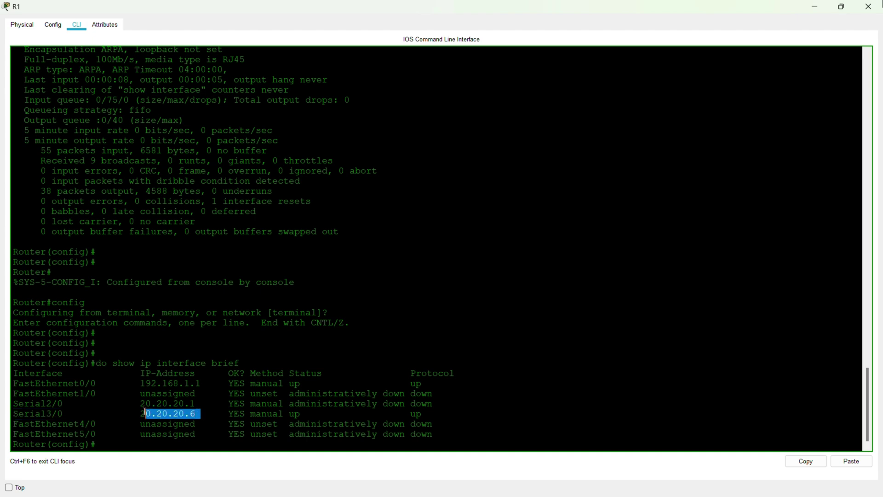
pyautogui.click(206, 419)
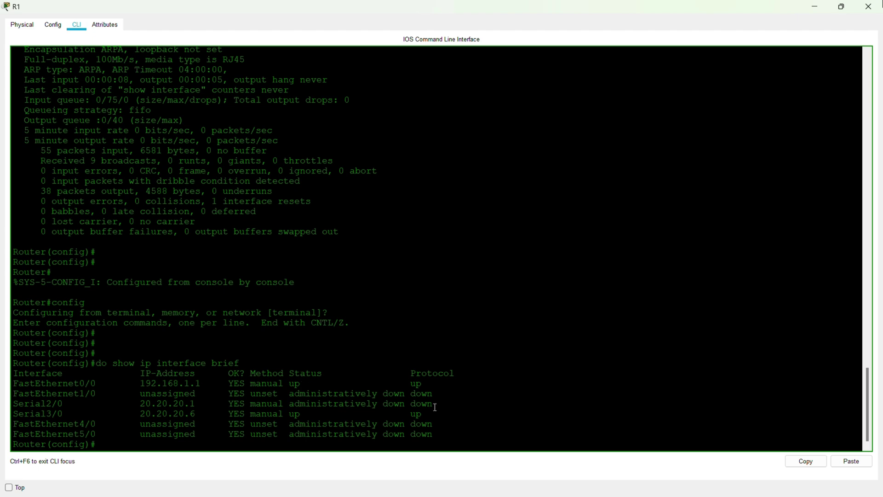
pyautogui.moveTo(433, 404); pyautogui.dragTo(50, 403)
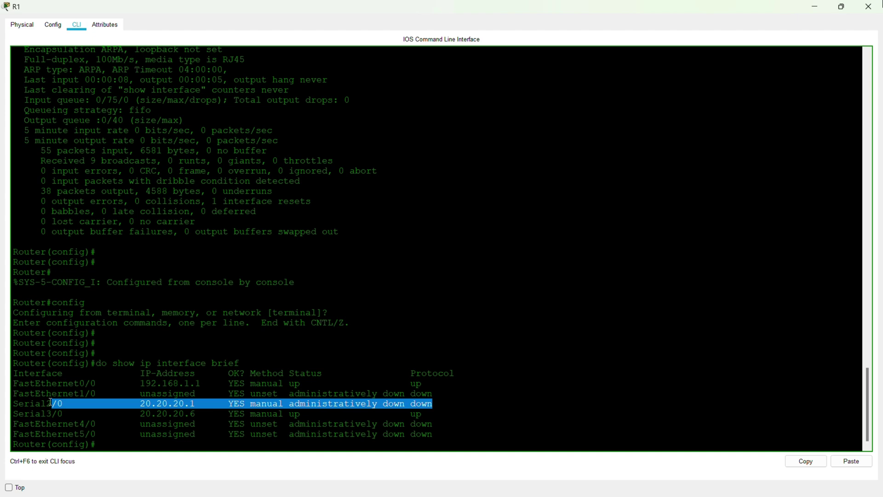
pyautogui.click(127, 449)
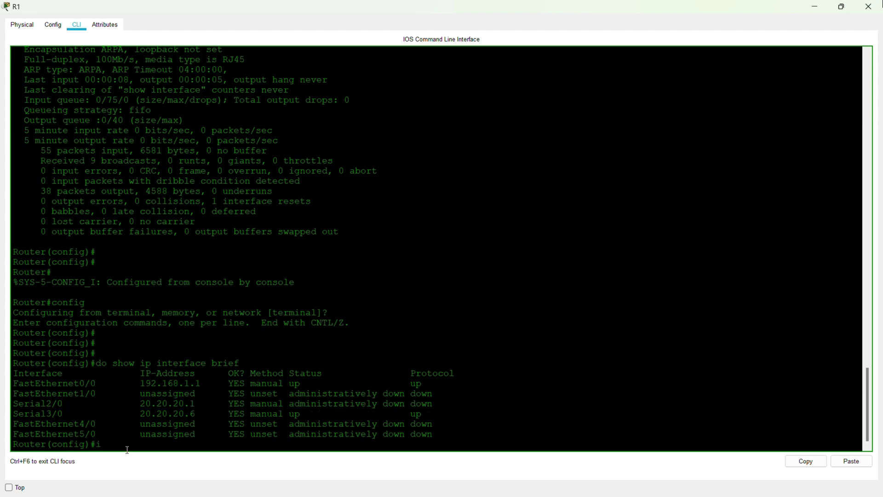
# Enter interface se2/0 on R1 and issue the shutdown-removal command to enable it.
pyautogui.write('int se2/0')
pyautogui.press('Return')
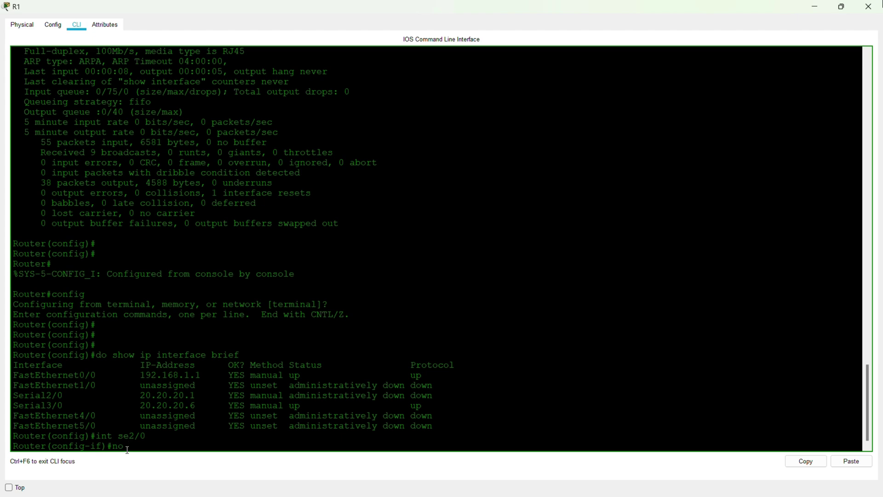
pyautogui.write('shut')
pyautogui.press('Return')
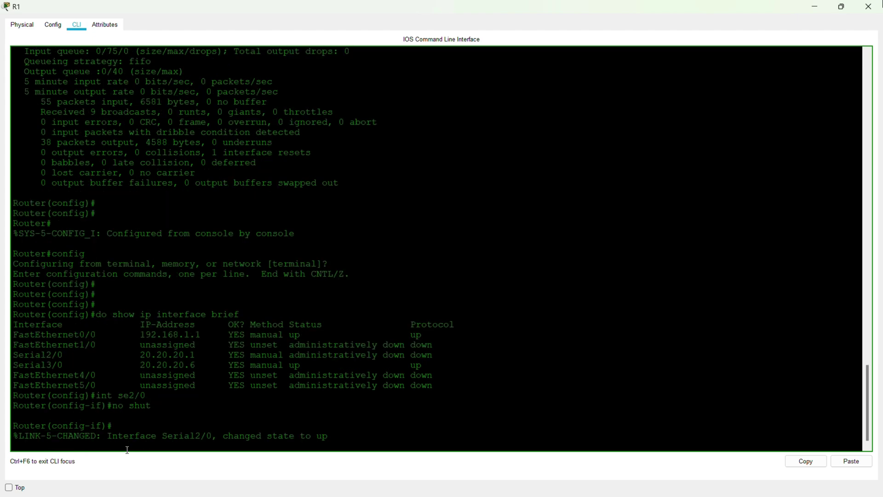
pyautogui.press('Up')
pyautogui.press('Up')
pyautogui.press('BackSpace')
pyautogui.press('BackSpace')
pyautogui.press('BackSpace')
pyautogui.press('BackSpace')
pyautogui.press('BackSpace')
pyautogui.press('BackSpace')
pyautogui.press('BackSpace')
pyautogui.press('BackSpace')
pyautogui.press('BackSpace')
pyautogui.press('Return')
# Run 'do sh ip int br' and highlight Serial2/0's new status, protocol still down.
pyautogui.write('do s')
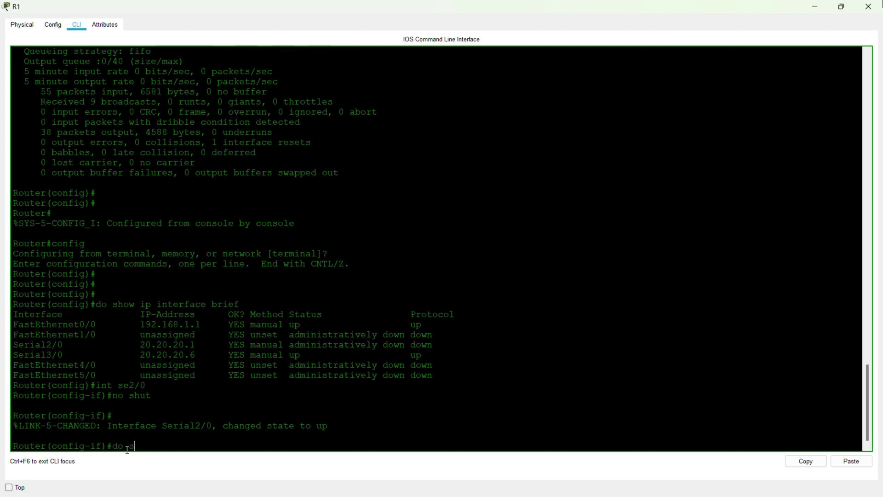
pyautogui.write('h ip inr')
pyautogui.press('BackSpace')
pyautogui.write('t b')
pyautogui.write('r')
pyautogui.press('Return')
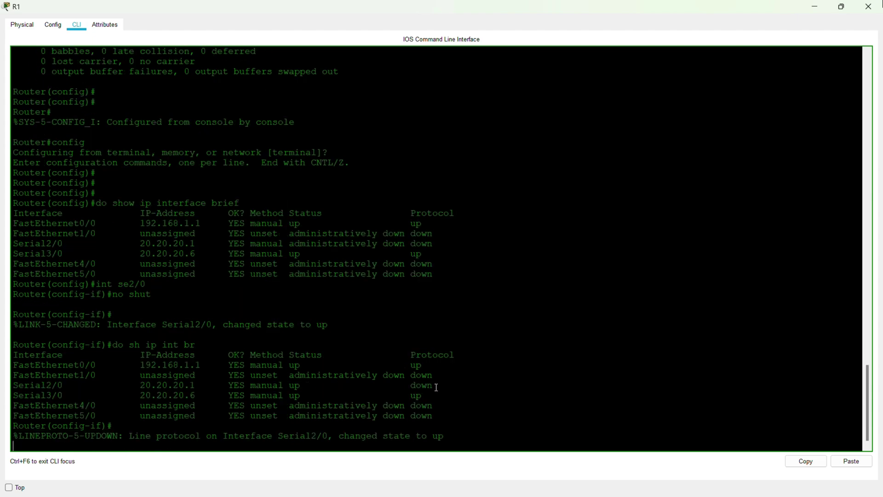
pyautogui.moveTo(431, 387); pyautogui.dragTo(100, 389)
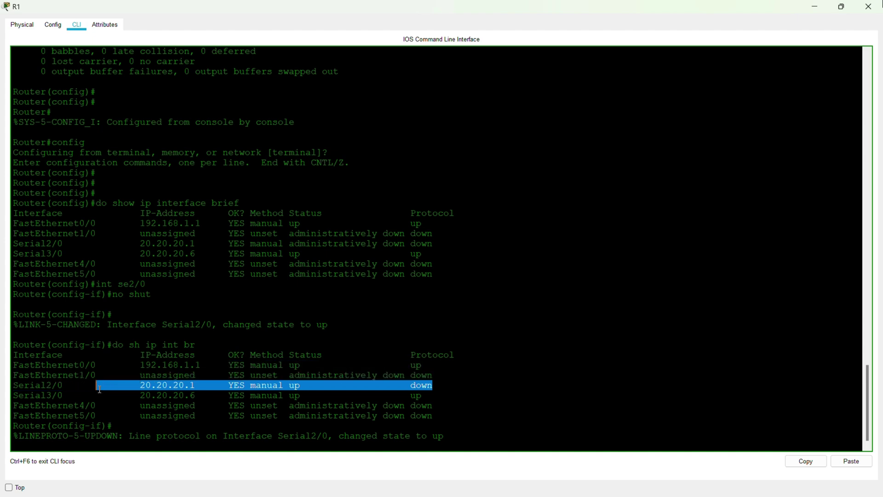
pyautogui.click(419, 395)
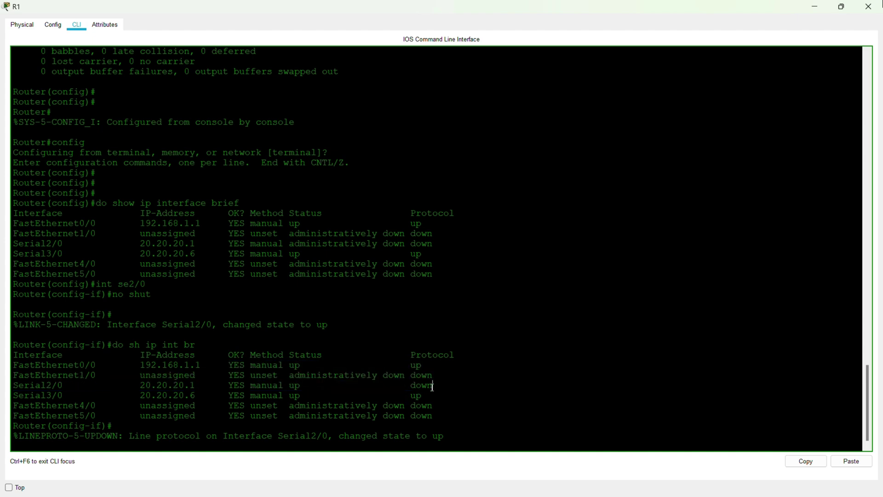
pyautogui.moveTo(432, 387); pyautogui.dragTo(399, 388)
# Minimize R1's console, open R2's CLI, and enter global configuration mode with en and config t.
pyautogui.click(814, 7)
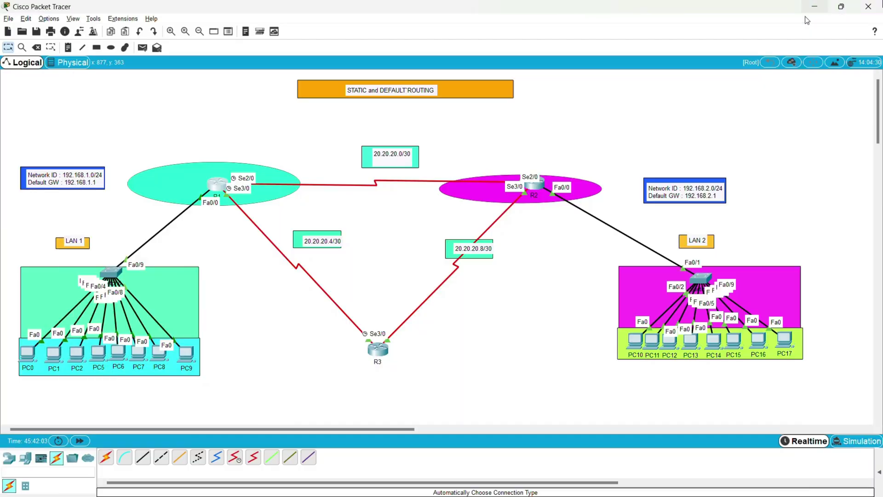
pyautogui.click(530, 187)
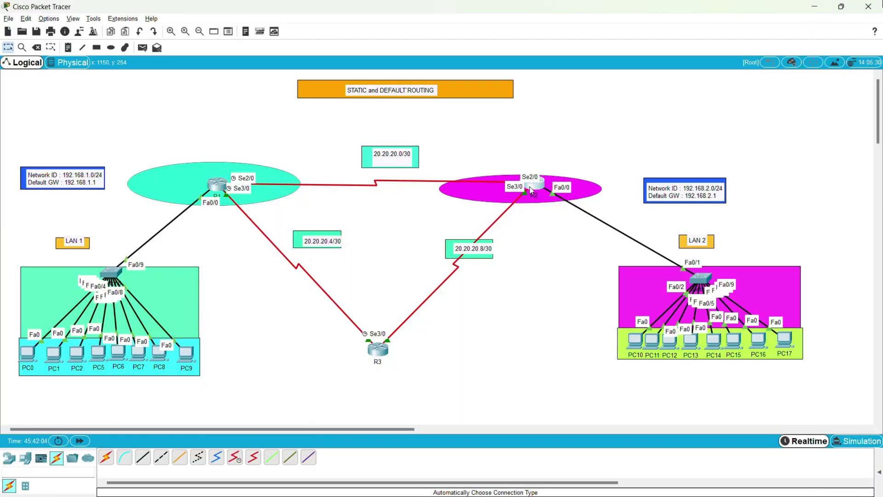
pyautogui.press('Return')
pyautogui.press('Return')
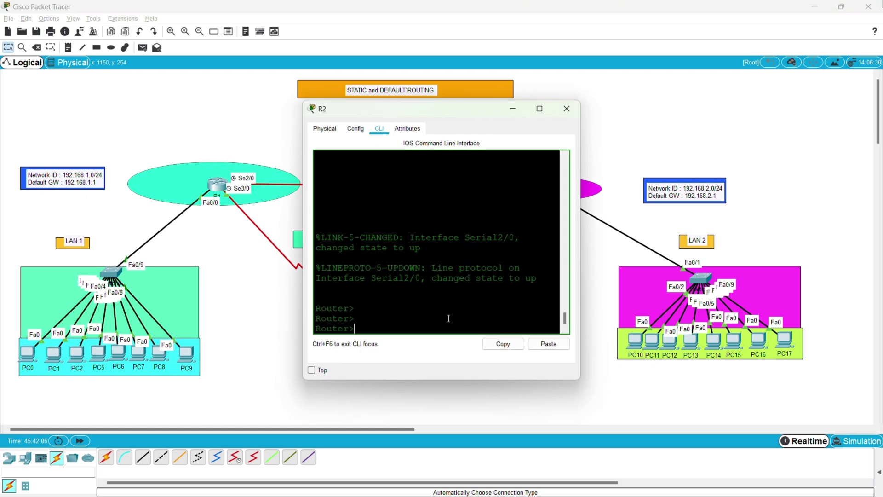
pyautogui.write('en')
pyautogui.press('Return')
pyautogui.write('con f')
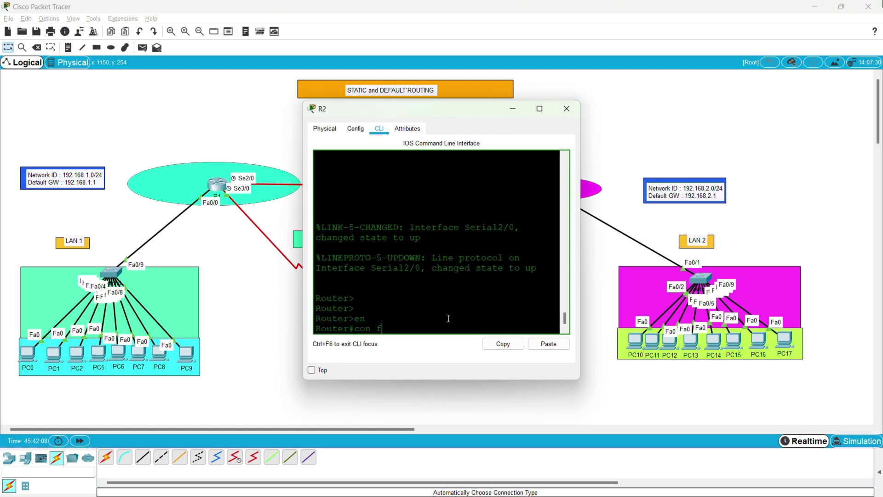
pyautogui.press('BackSpace')
pyautogui.press('BackSpace')
pyautogui.write('fig t')
pyautogui.press('Return')
pyautogui.press('Return')
pyautogui.press('Return')
pyautogui.press('Return')
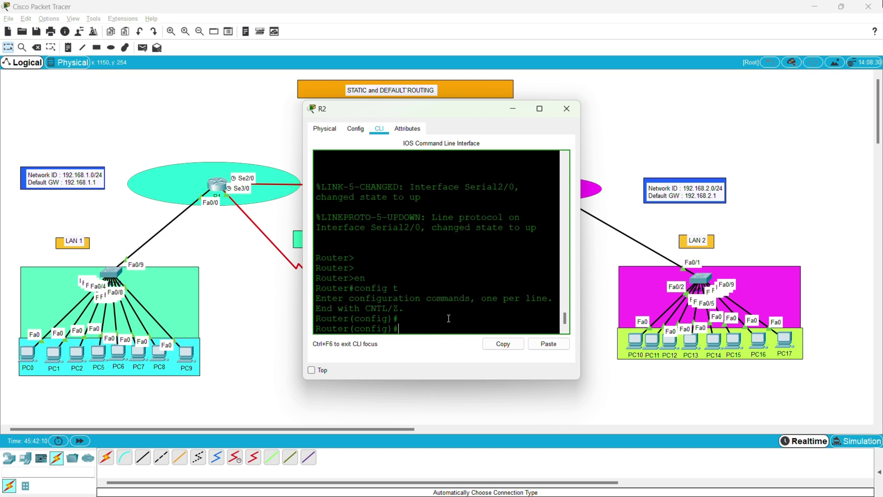
# Run 'do sh ip int br' on R2 and maximize its console.
pyautogui.write('do sh o')
pyautogui.press('BackSpace')
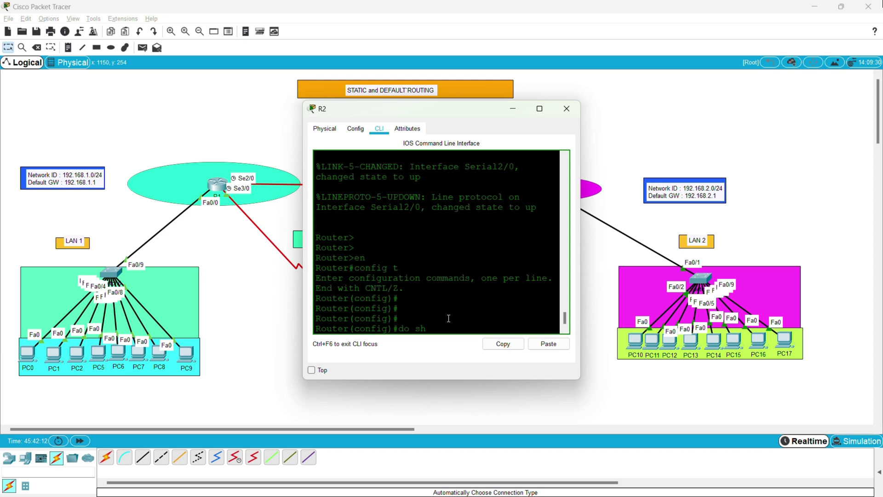
pyautogui.write('ip int br')
pyautogui.press('Return')
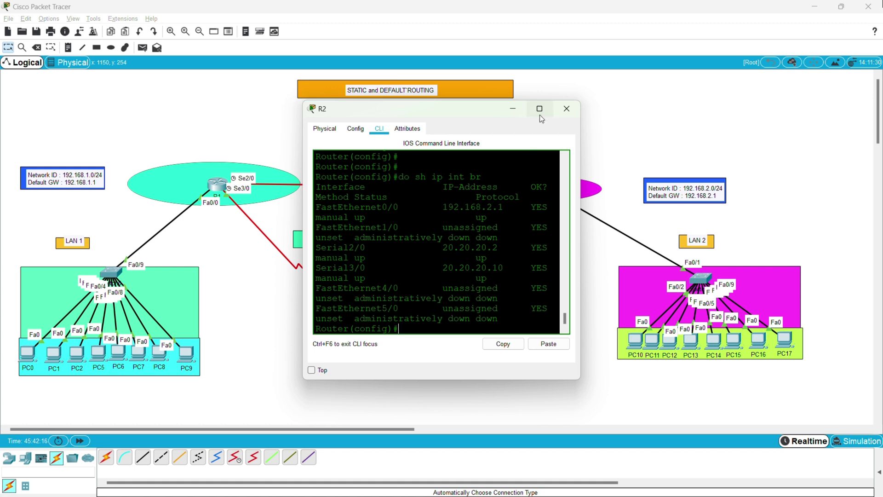
pyautogui.click(539, 115)
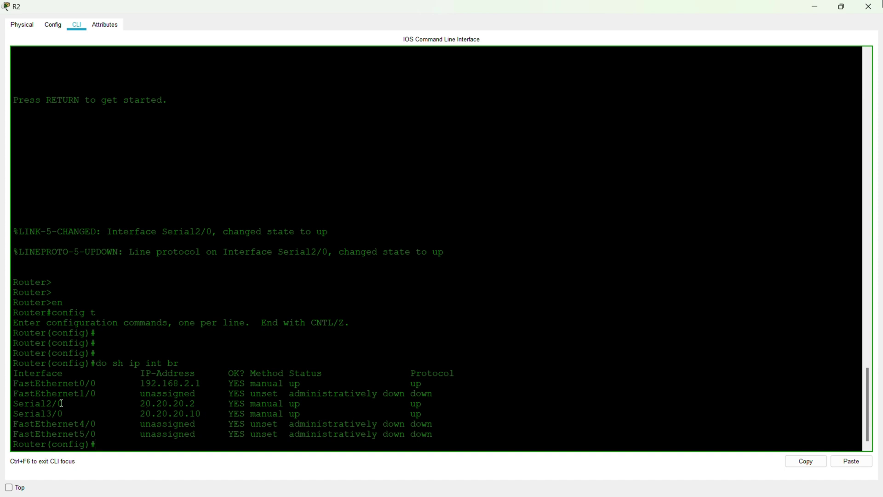
# Review R2's interface addresses: Serial2/0 20.20.20.2, Serial3/0 20.20.20.10 and Fa0/0 192.168.2.1.
pyautogui.moveTo(59, 404); pyautogui.dragTo(136, 401)
pyautogui.click(192, 403)
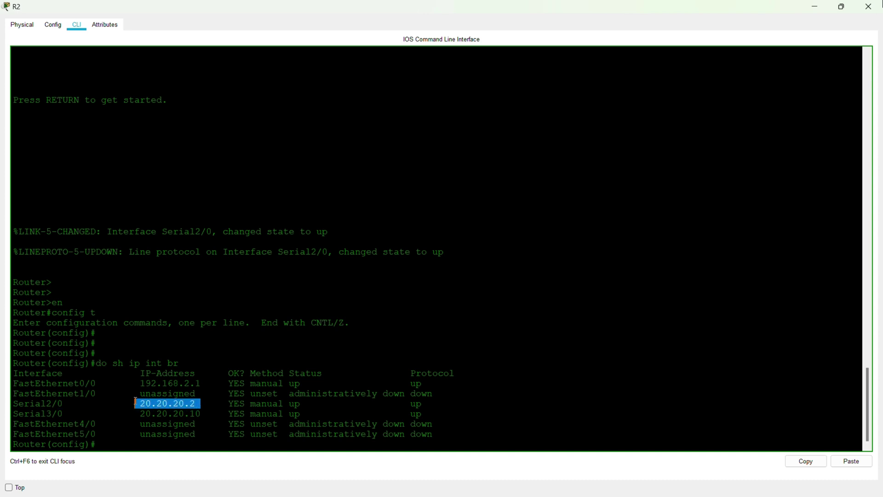
pyautogui.moveTo(201, 414); pyautogui.dragTo(31, 415)
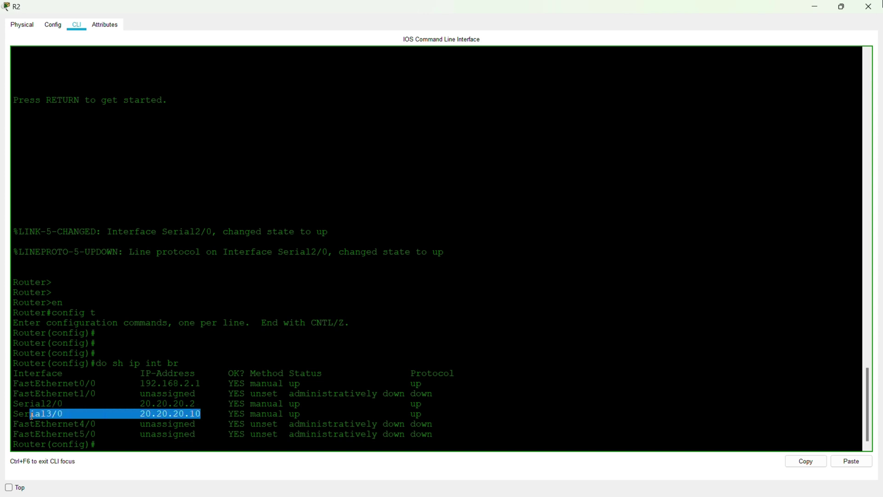
pyautogui.click(247, 405)
pyautogui.moveTo(225, 414); pyautogui.dragTo(151, 415)
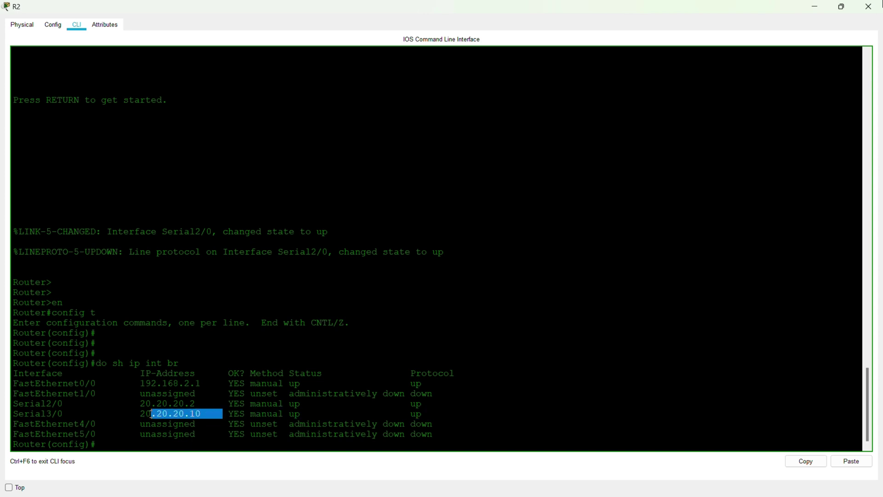
pyautogui.click(172, 405)
pyautogui.moveTo(202, 384); pyautogui.dragTo(48, 377)
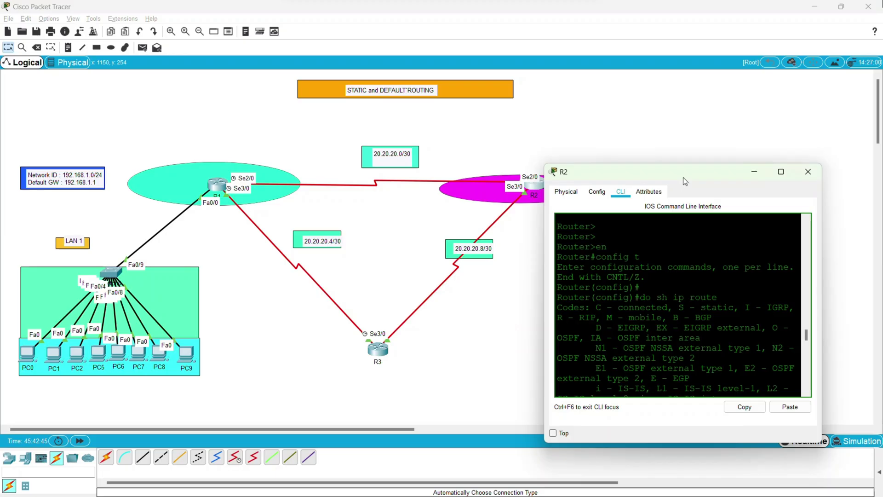
# Move R2's console aside and put it away to reveal the topology and LAN 2.
pyautogui.moveTo(683, 177); pyautogui.dragTo(663, 244)
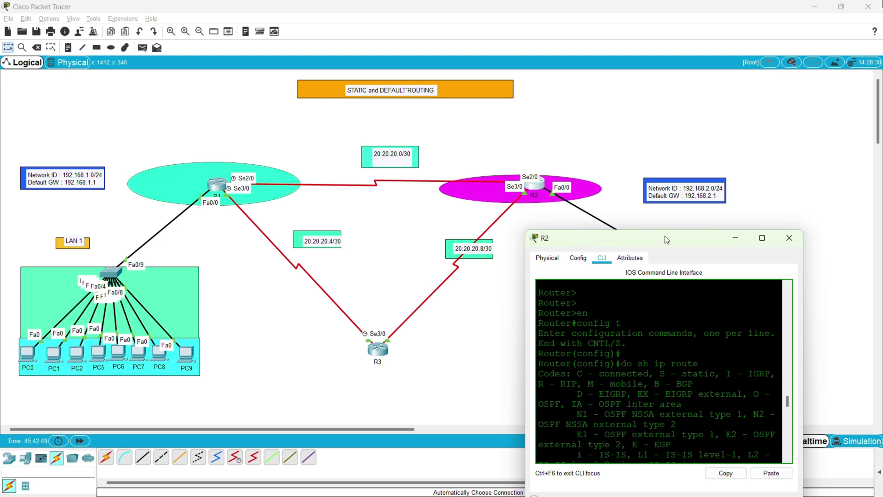
pyautogui.moveTo(664, 236); pyautogui.dragTo(545, 187)
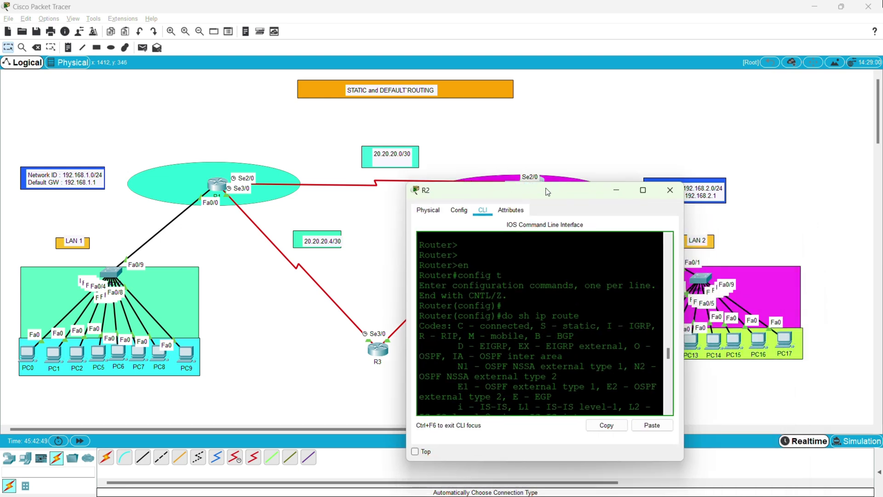
pyautogui.click(617, 193)
# On R3, run enable and config t, then do sh ip int br to show serials 20.20.20.5 and 20.20.20.9.
pyautogui.click(380, 352)
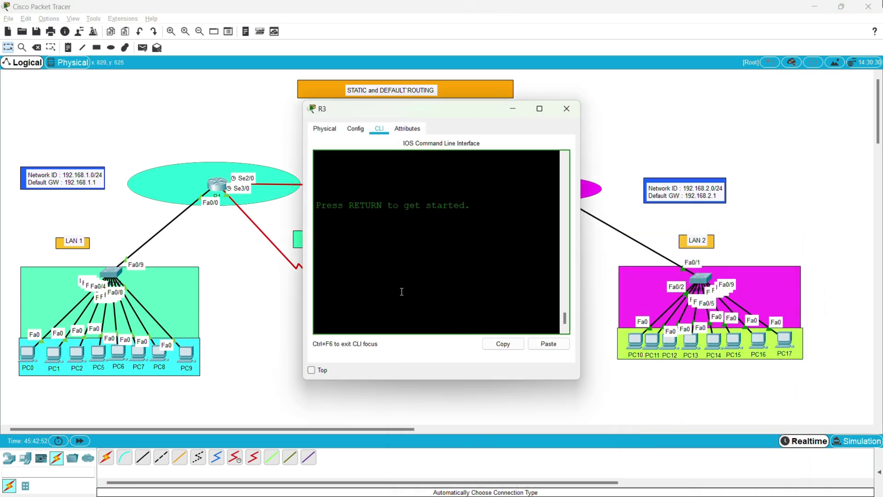
pyautogui.press('Return')
pyautogui.press('Return')
pyautogui.press('Return')
pyautogui.write('e')
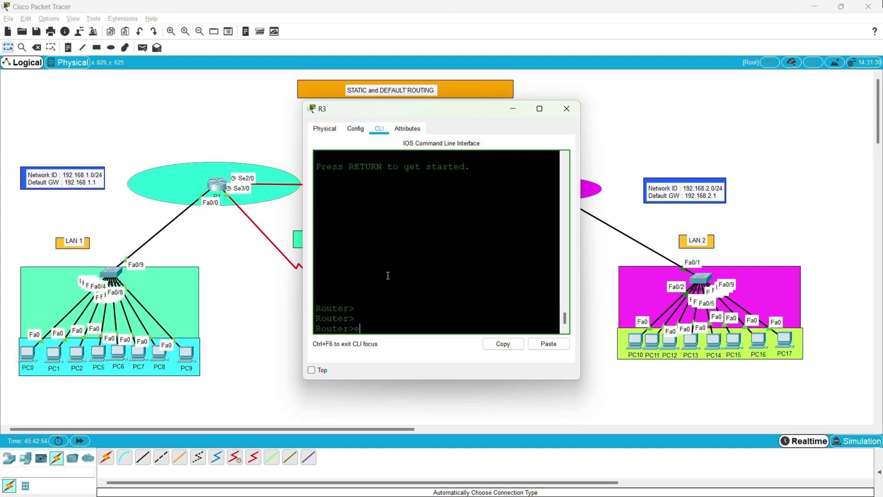
pyautogui.write('nable')
pyautogui.press('Return')
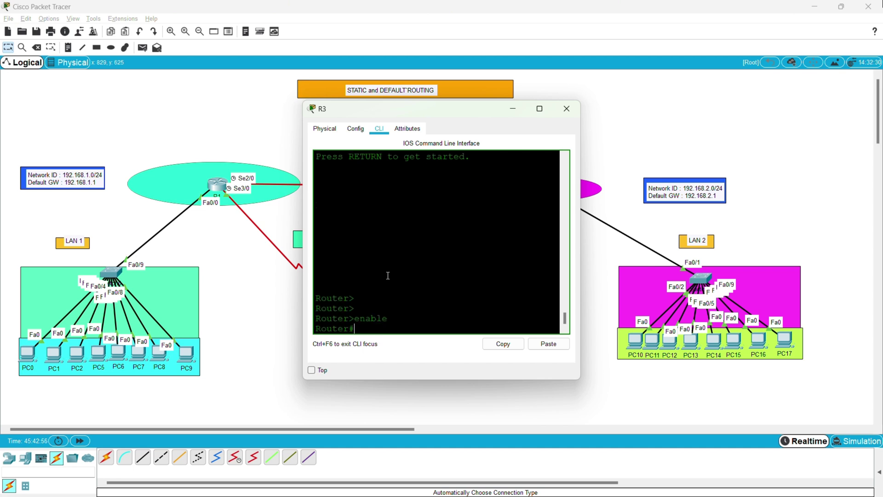
pyautogui.write('config t')
pyautogui.press('Return')
pyautogui.press('Return')
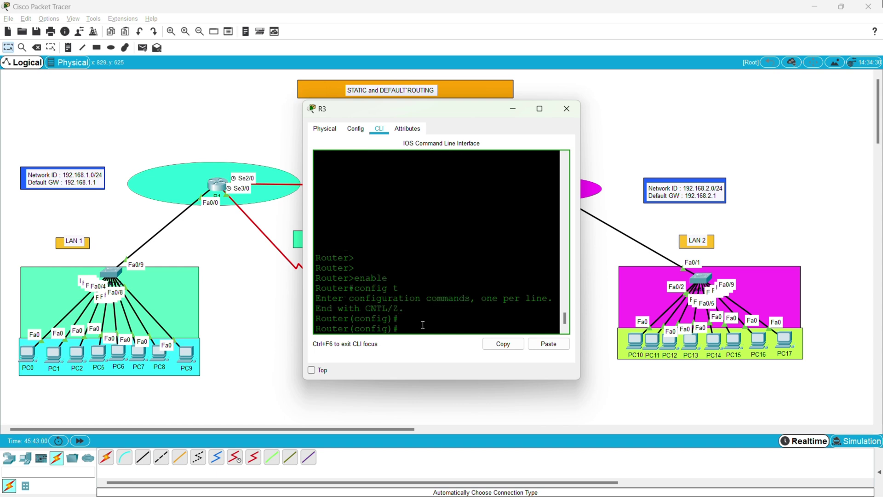
pyautogui.press('Return')
pyautogui.press('Return')
pyautogui.press('Return')
pyautogui.press('Return')
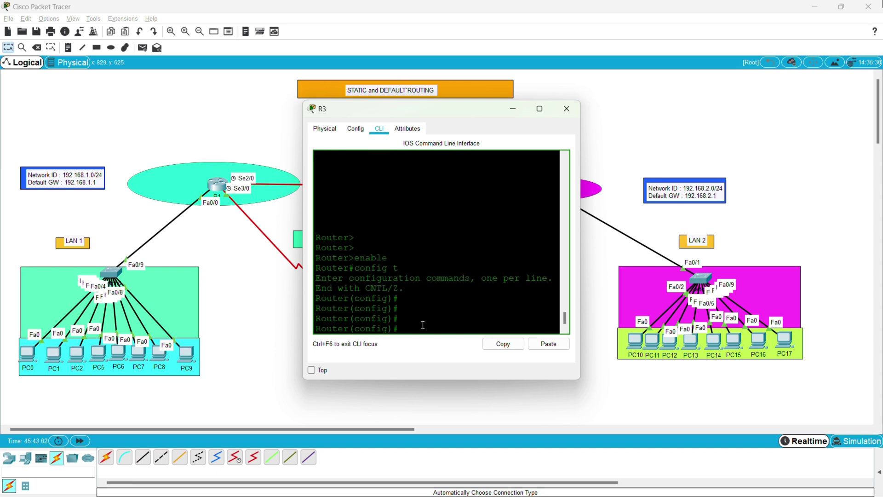
pyautogui.write('do sh')
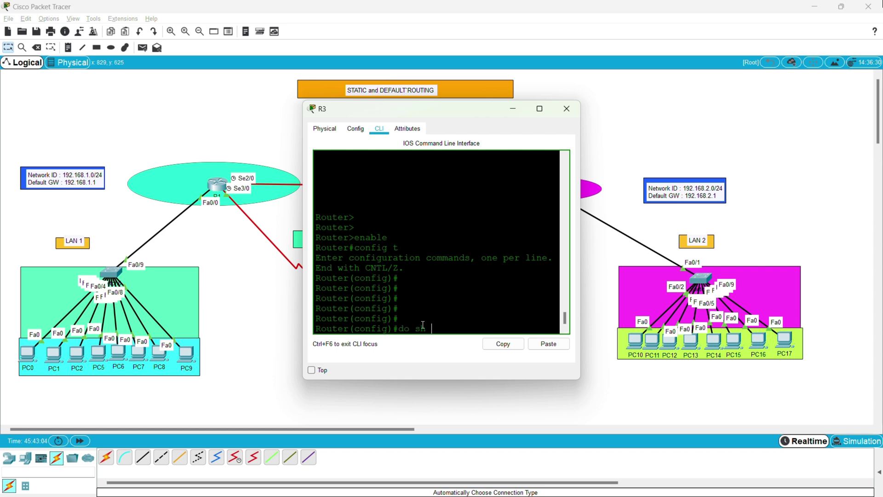
pyautogui.write(' ip int br')
pyautogui.press('Return')
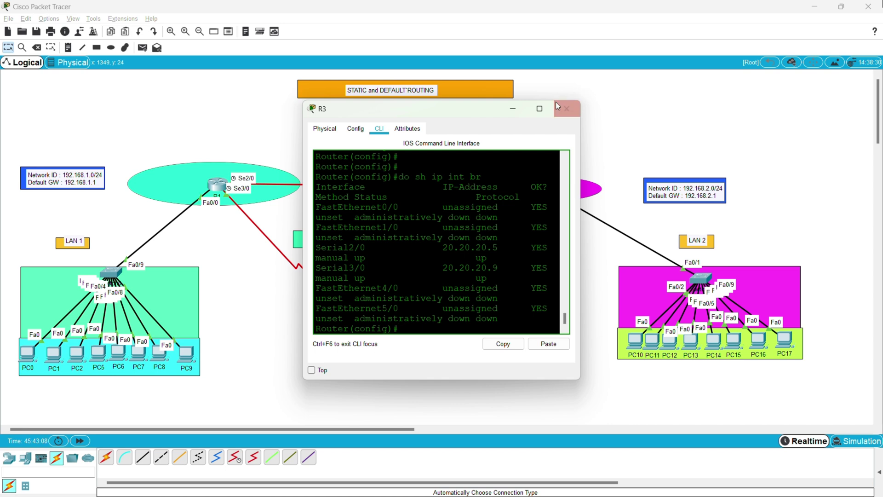
pyautogui.click(537, 110)
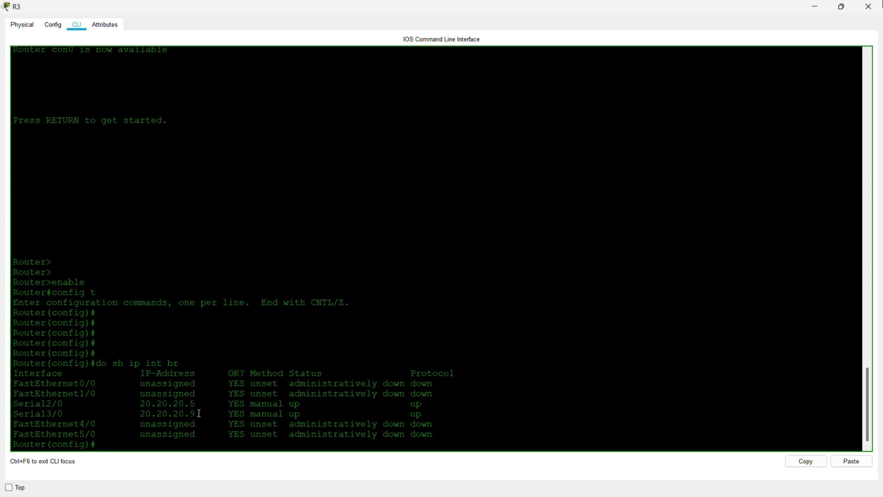
pyautogui.moveTo(199, 413); pyautogui.dragTo(201, 404)
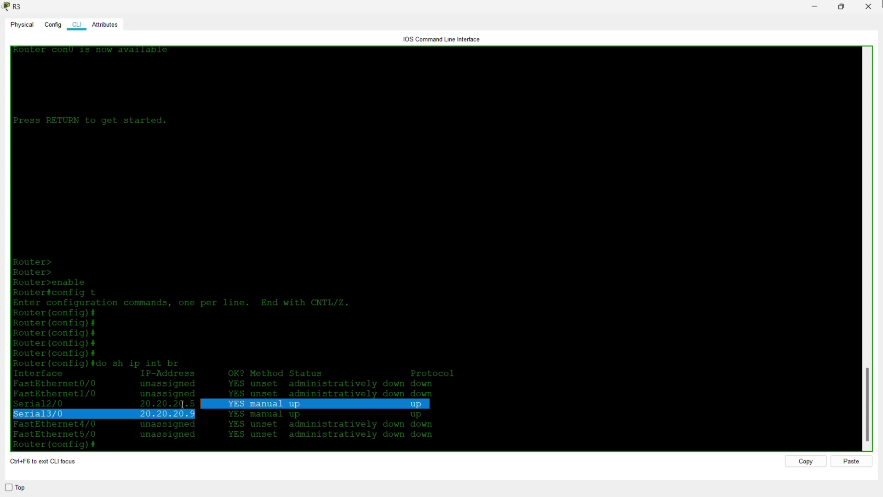
pyautogui.click(183, 405)
pyautogui.moveTo(184, 404); pyautogui.dragTo(136, 403)
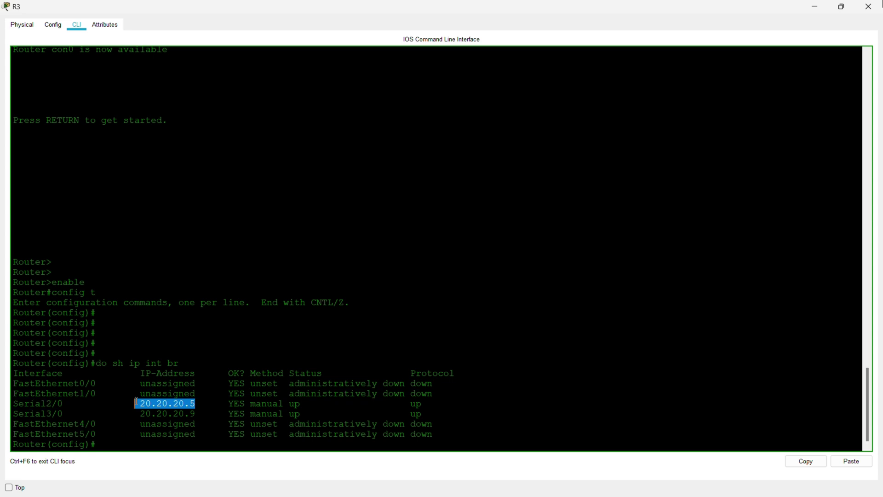
pyautogui.click(180, 403)
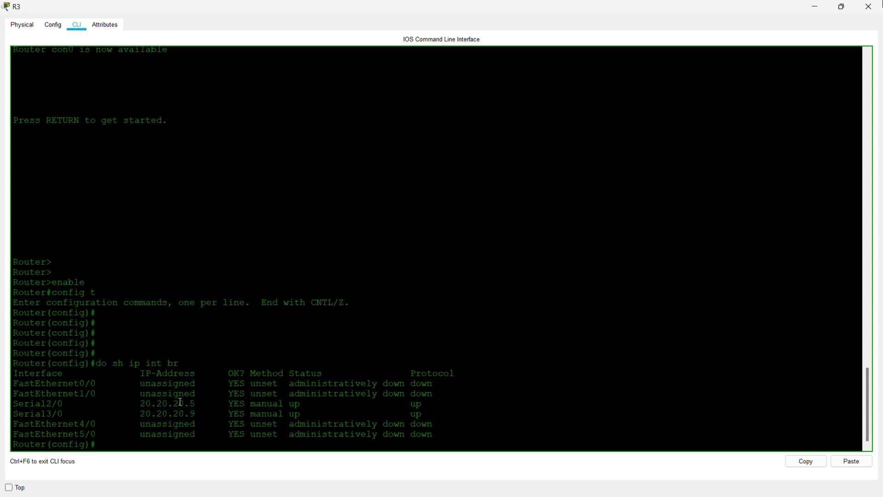
pyautogui.moveTo(201, 413); pyautogui.dragTo(139, 416)
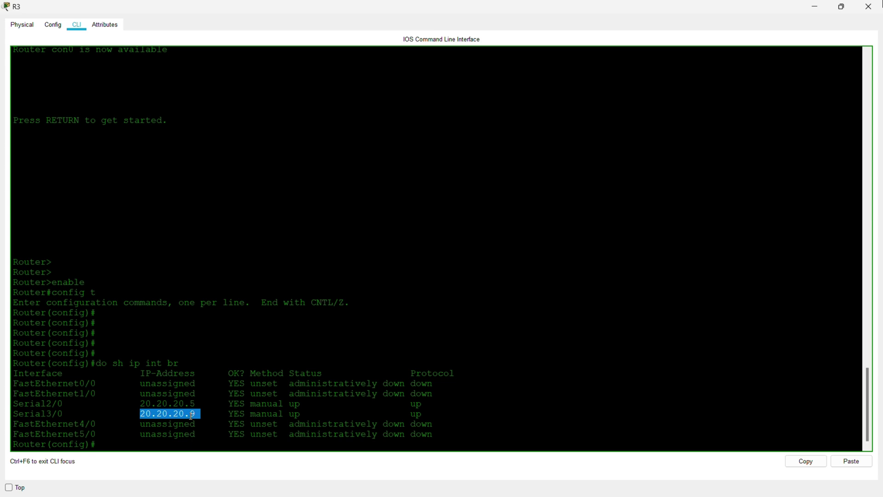
pyautogui.click(256, 423)
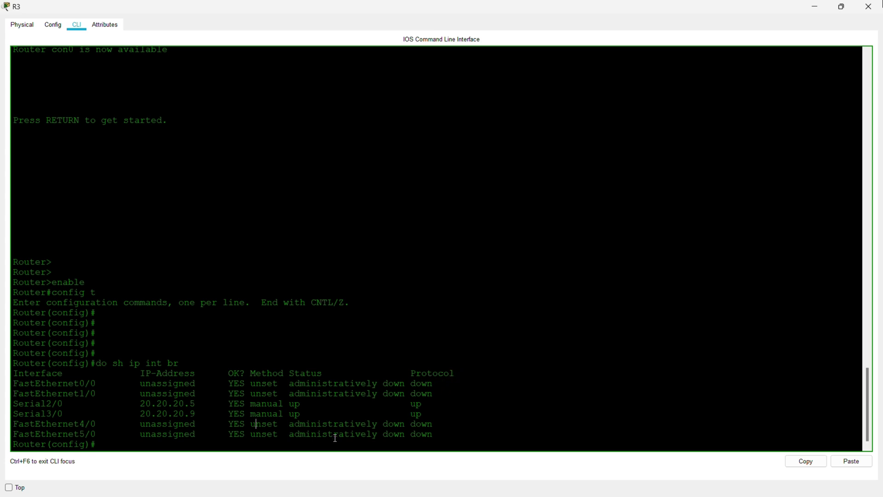
pyautogui.moveTo(421, 435); pyautogui.dragTo(101, 371)
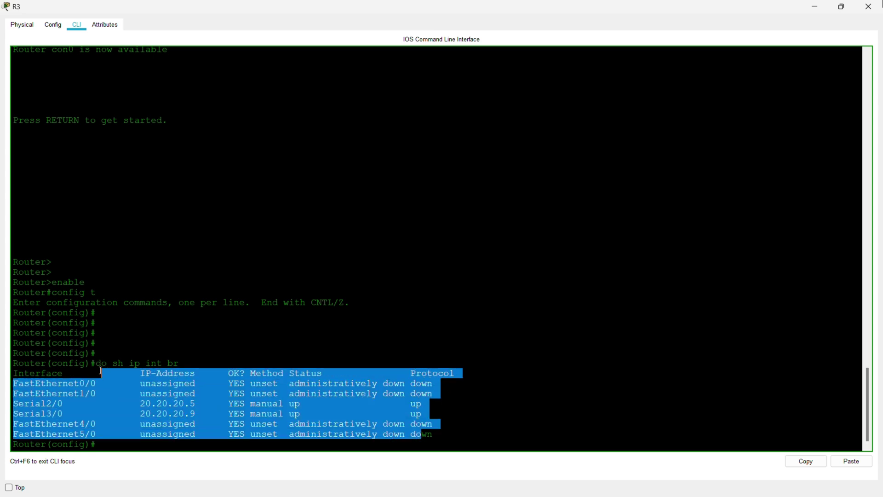
pyautogui.click(244, 370)
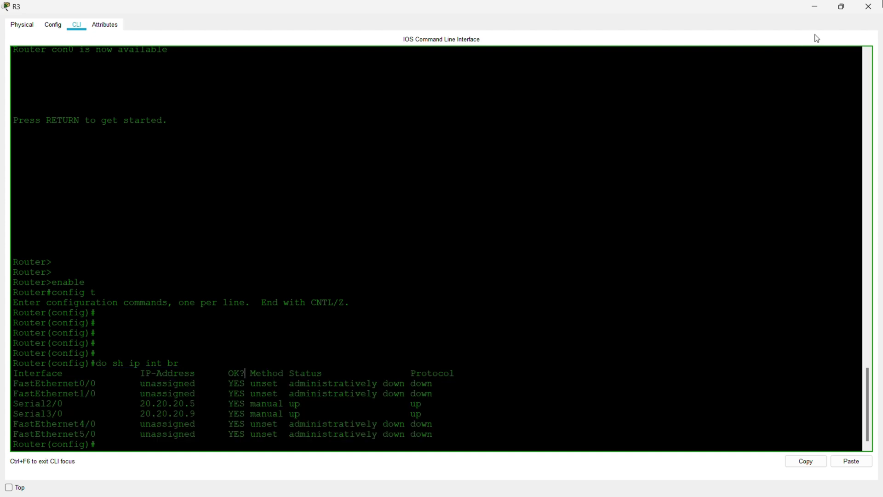
pyautogui.click(840, 8)
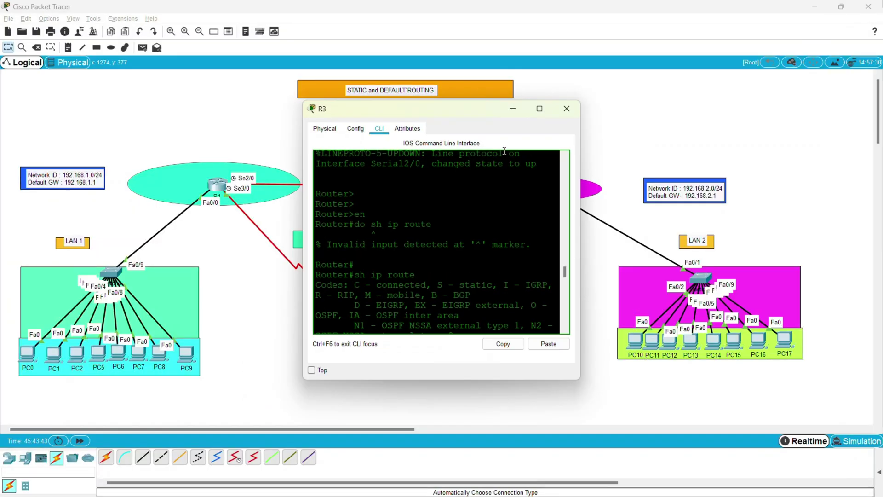
# Close R3's console, nudge R3 slightly upward, and place a new empty note right of the title banner.
pyautogui.click(512, 112)
pyautogui.scroll(-4, 374, 357)
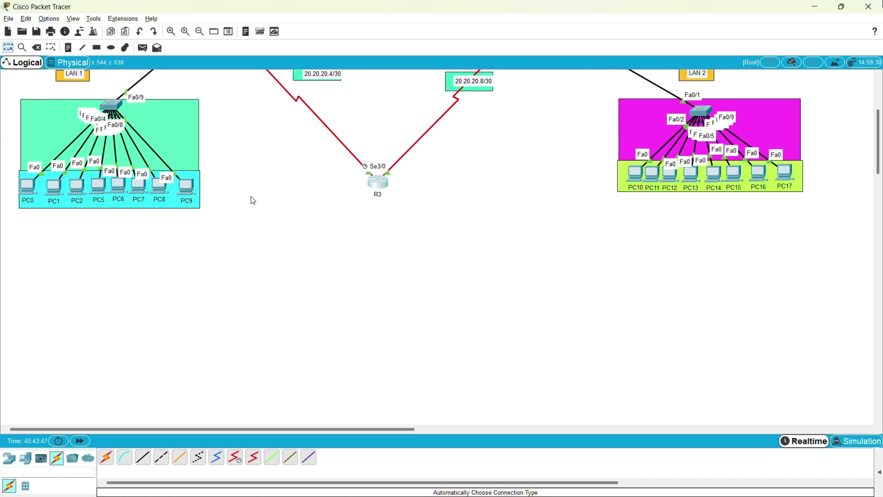
pyautogui.scroll(4, 506, 214)
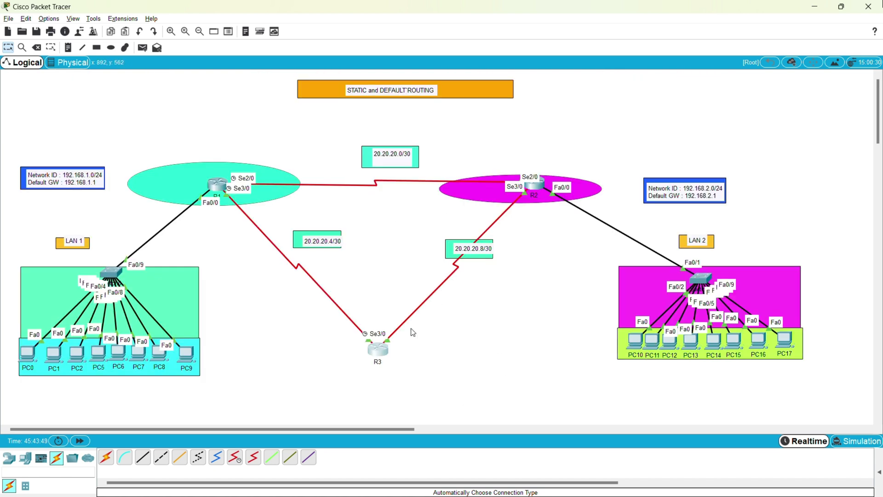
pyautogui.moveTo(384, 348)
pyautogui.mouseDown()
pyautogui.moveTo(386, 314)
pyautogui.moveTo(384, 340)
pyautogui.mouseUp()
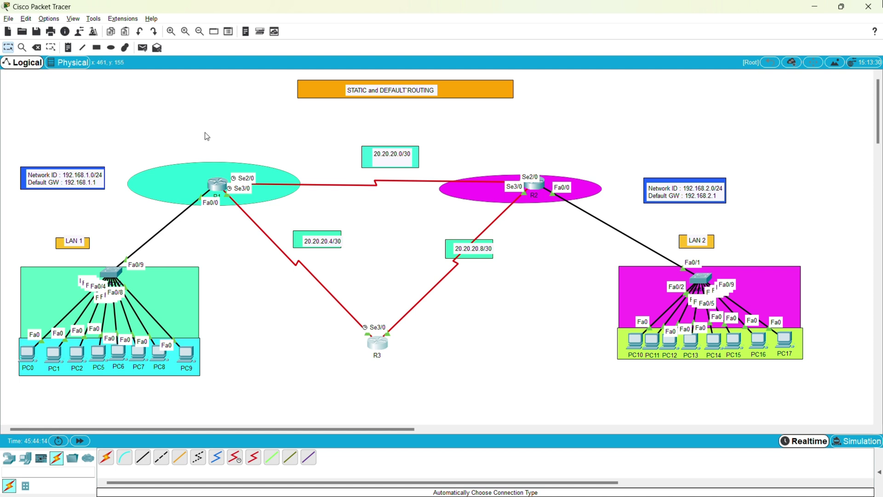
pyautogui.click(68, 48)
pyautogui.click(589, 92)
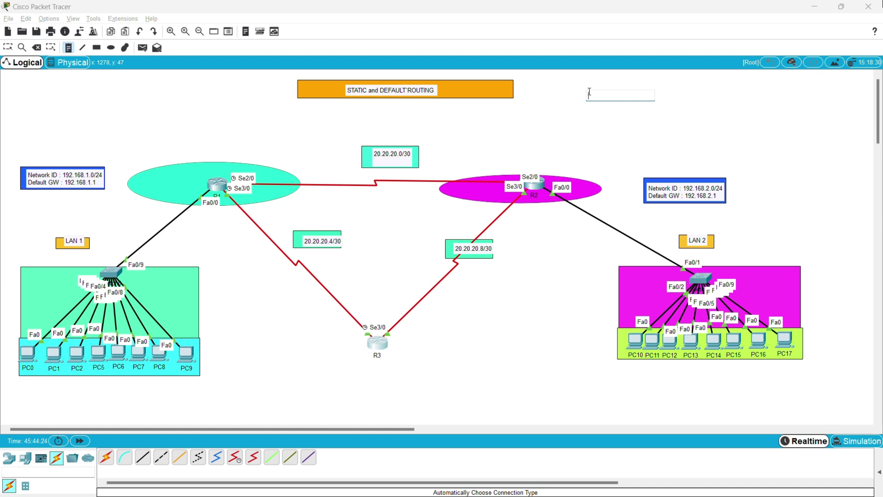
# Type 'iP ROUTE A.C.D.D' into the note and start correcting the mistyped letters.
pyautogui.write('iP ROUTE ')
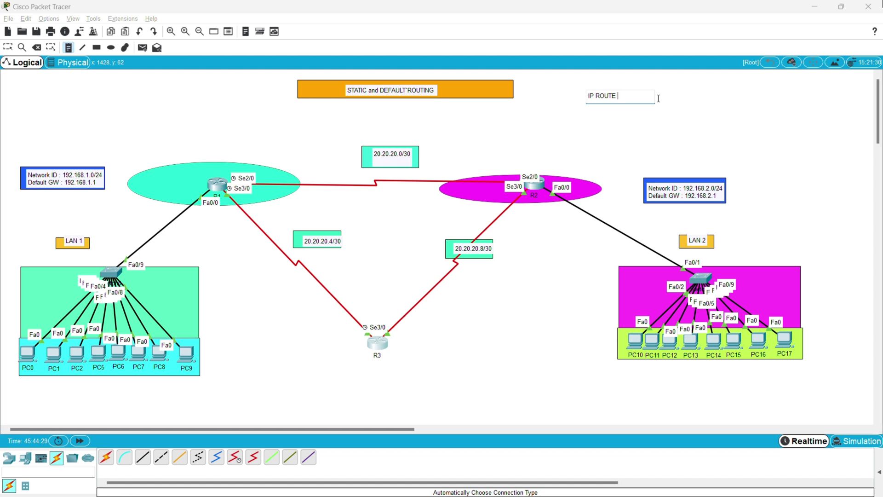
pyautogui.write('A.C')
pyautogui.write('.D.')
pyautogui.write('D')
pyautogui.doubleClick(619, 97)
pyautogui.click(623, 98)
pyautogui.click(628, 97)
pyautogui.click(635, 97)
pyautogui.write('D')
pyautogui.press('BackSpace')
# Finish the note as 'IP ROUTE A.B.C.D A.B.C.D NEXT HOP' and stop editing it.
pyautogui.write('.C D')
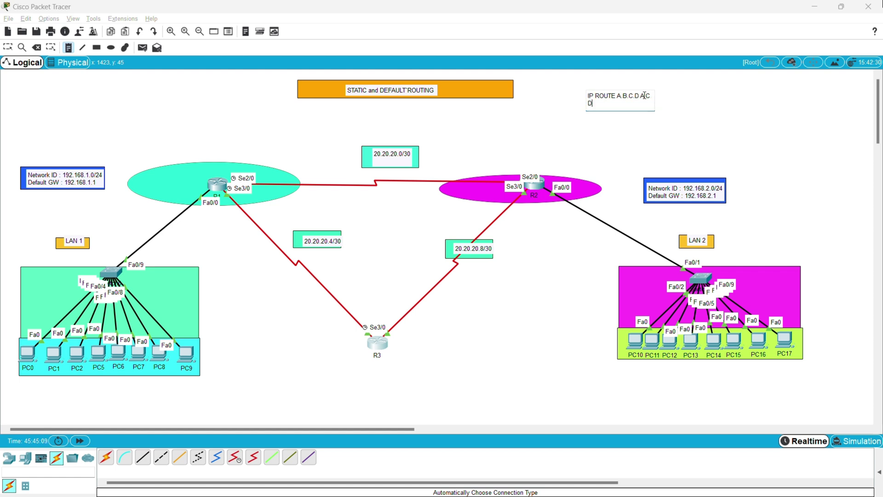
pyautogui.press('BackSpace')
pyautogui.press('BackSpace')
pyautogui.press('BackSpace')
pyautogui.press('BackSpace')
pyautogui.write('BC D')
pyautogui.press('BackSpace')
pyautogui.press('BackSpace')
pyautogui.press('BackSpace')
pyautogui.press('BackSpace')
pyautogui.press('BackSpace')
pyautogui.write('B C D NEXT HOP')
pyautogui.click(735, 107)
pyautogui.press('Escape')
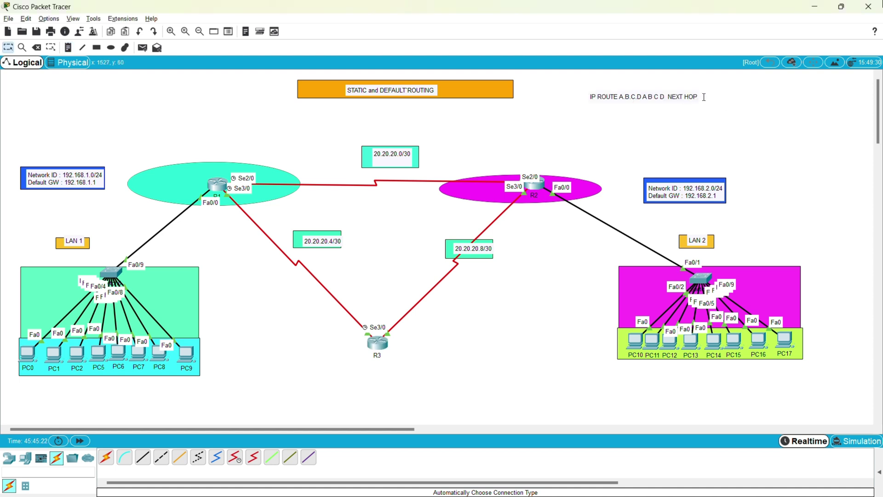
pyautogui.click(700, 97)
pyautogui.doubleClick(680, 92)
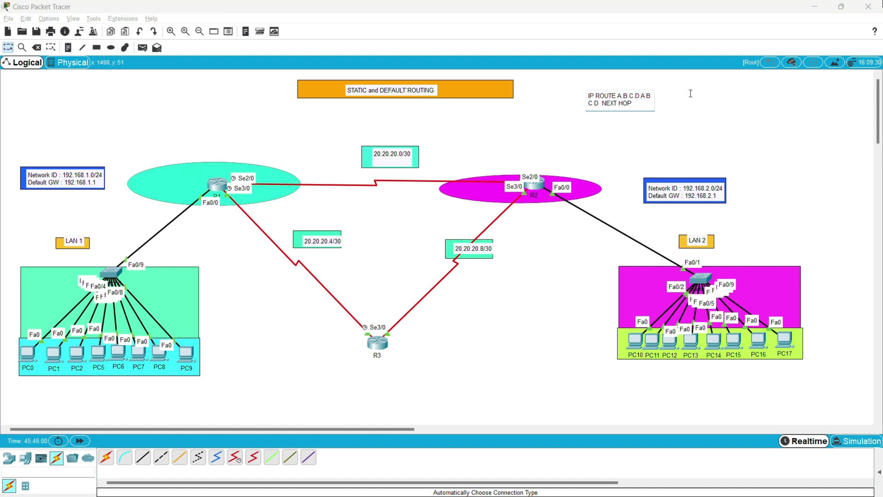
pyautogui.click(654, 118)
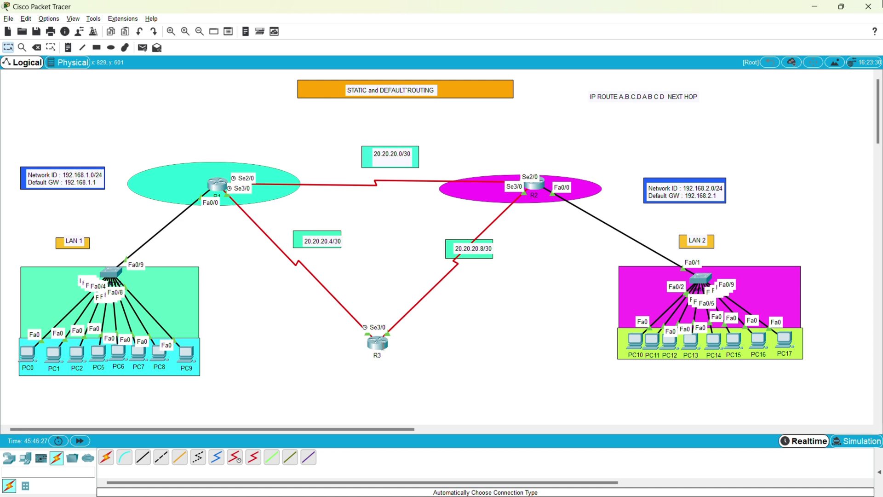
# In R1's CLI, EXIT back to global configuration mode and start typing 'ip route'.
pyautogui.moveTo(380, 344)
pyautogui.click(673, 94)
pyautogui.click(681, 108)
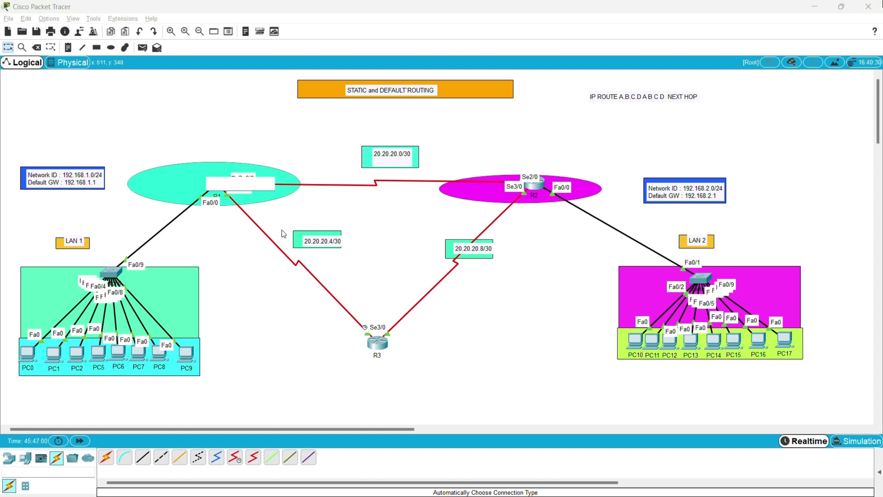
pyautogui.click(214, 184)
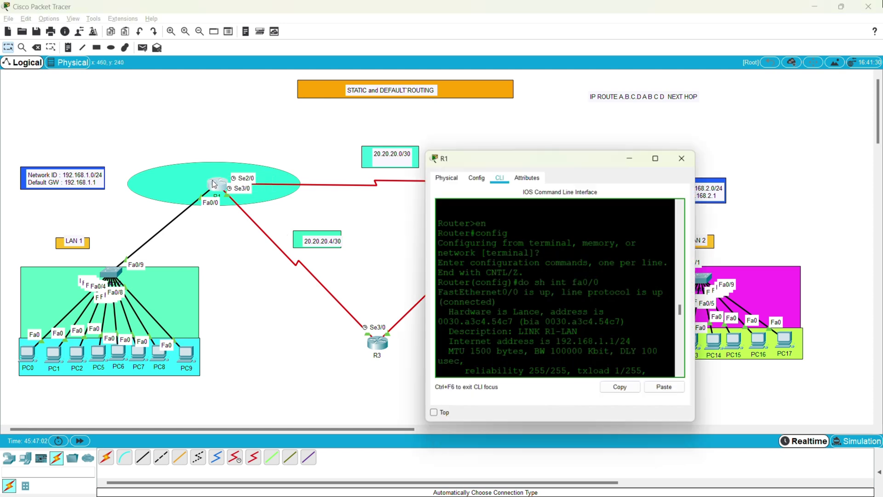
pyautogui.scroll(-6, 564, 281)
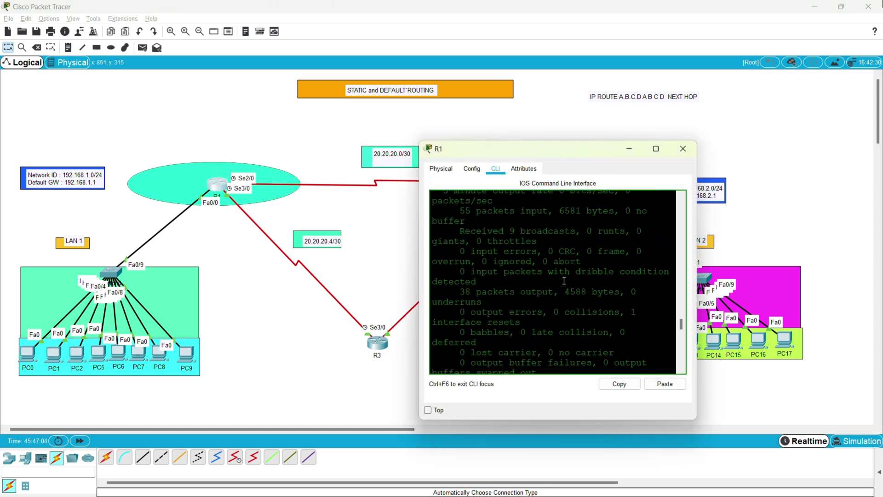
pyautogui.scroll(-10, 564, 281)
pyautogui.scroll(-2, 624, 357)
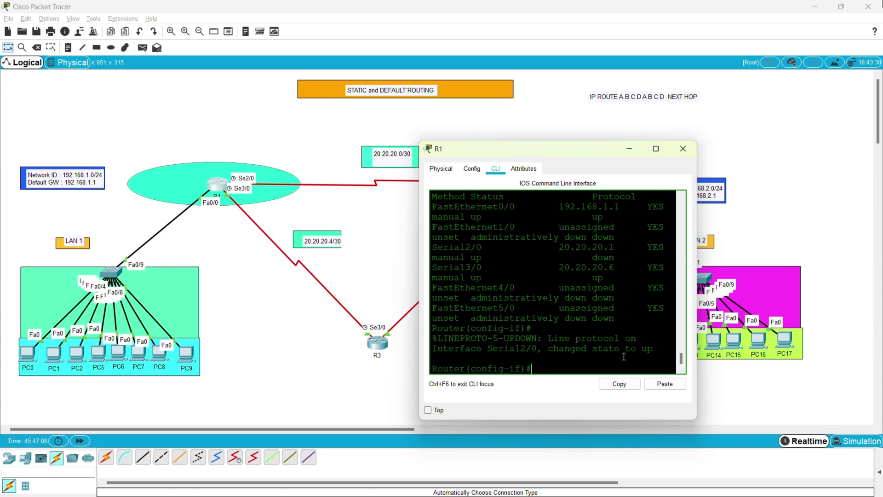
pyautogui.press('Return')
pyautogui.press('Return')
pyautogui.press('Return')
pyautogui.press('Return')
pyautogui.write('EXIT')
pyautogui.press('Return')
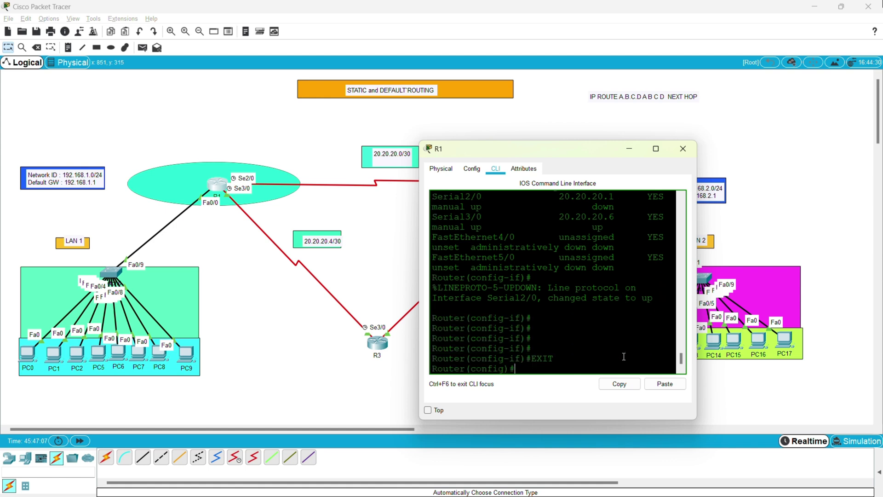
pyautogui.press('Return')
pyautogui.press('Return')
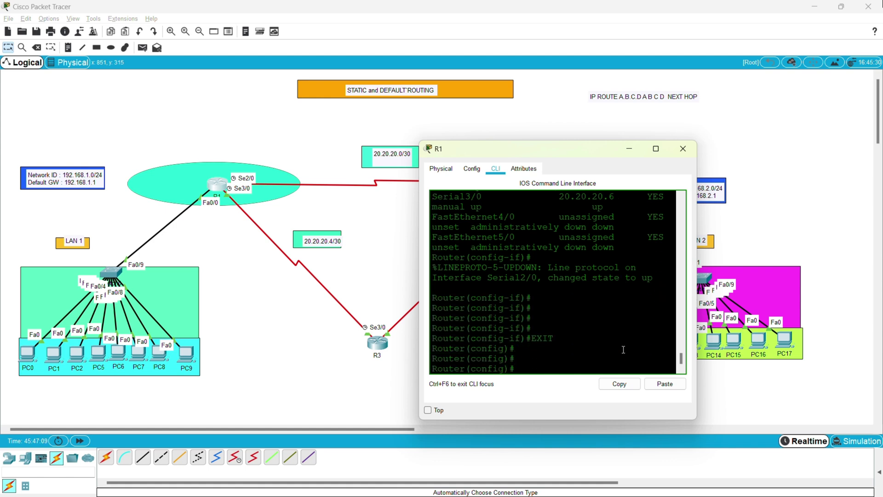
pyautogui.moveTo(502, 144); pyautogui.dragTo(410, 203)
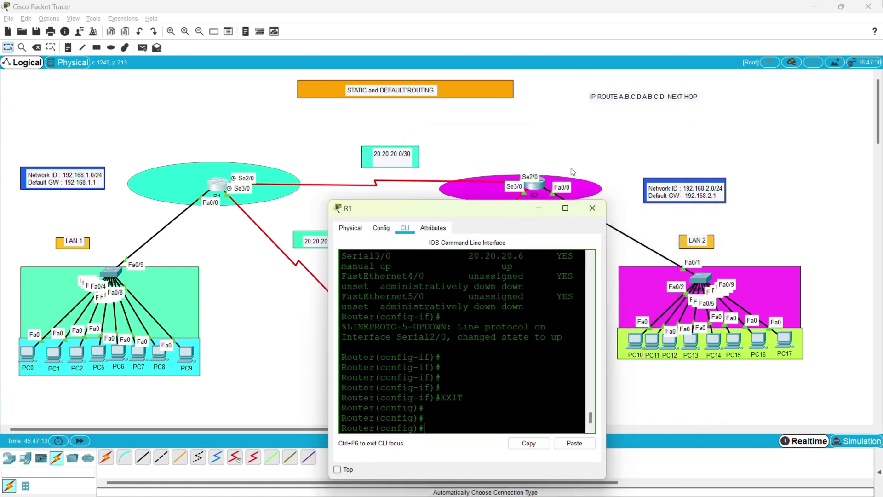
pyautogui.write('ip route')
# Drag R1 a little left inside its ellipse and raise the LAN 2 switch slightly.
pyautogui.moveTo(214, 189); pyautogui.dragTo(195, 183)
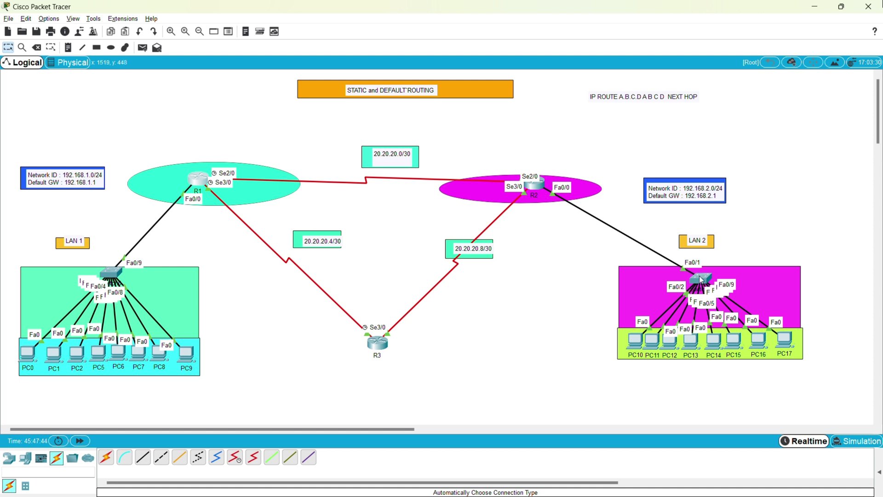
pyautogui.moveTo(700, 277)
pyautogui.mouseDown()
pyautogui.moveTo(681, 239)
pyautogui.moveTo(541, 195)
pyautogui.moveTo(692, 266)
pyautogui.moveTo(682, 240)
pyautogui.moveTo(681, 258)
pyautogui.moveTo(702, 271)
pyautogui.mouseUp()
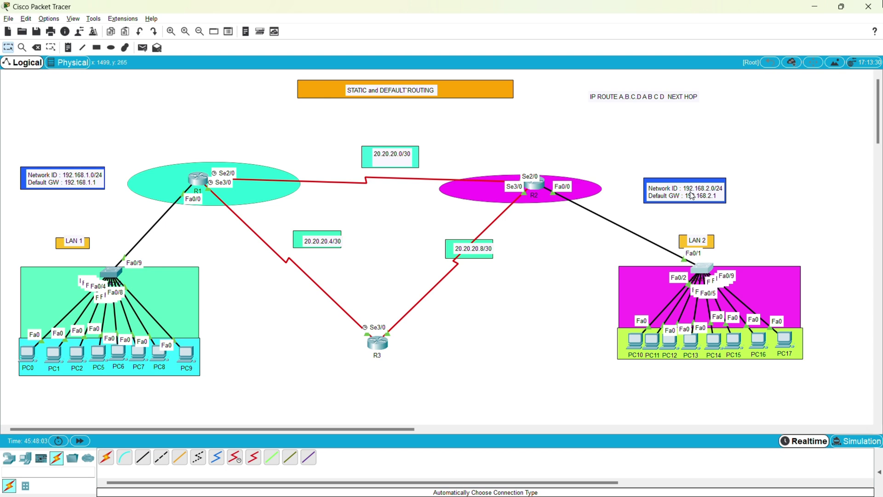
# Reopen R1's CLI and extend the command to 'ip route 192.168.1.0 255.255.255.0'.
pyautogui.click(198, 185)
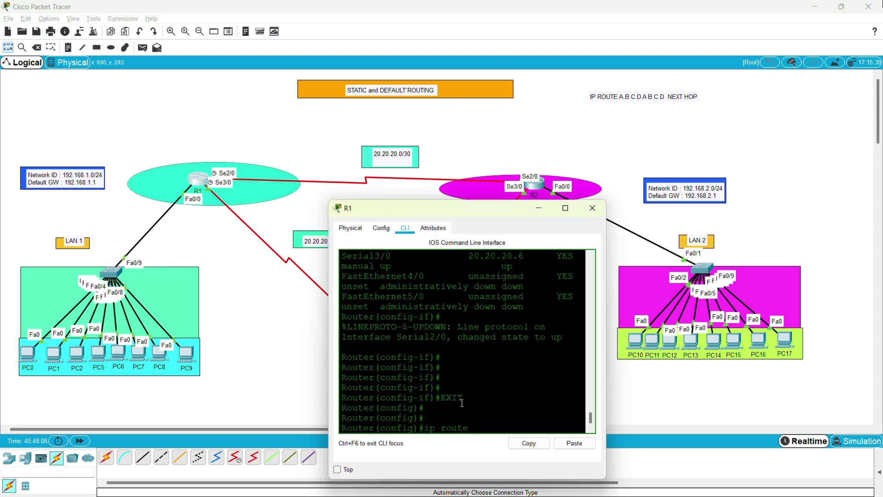
pyautogui.write('192.1')
pyautogui.write('68.1.0')
pyautogui.write('2555')
pyautogui.write('2')
pyautogui.write('.2')
pyautogui.write('55.255')
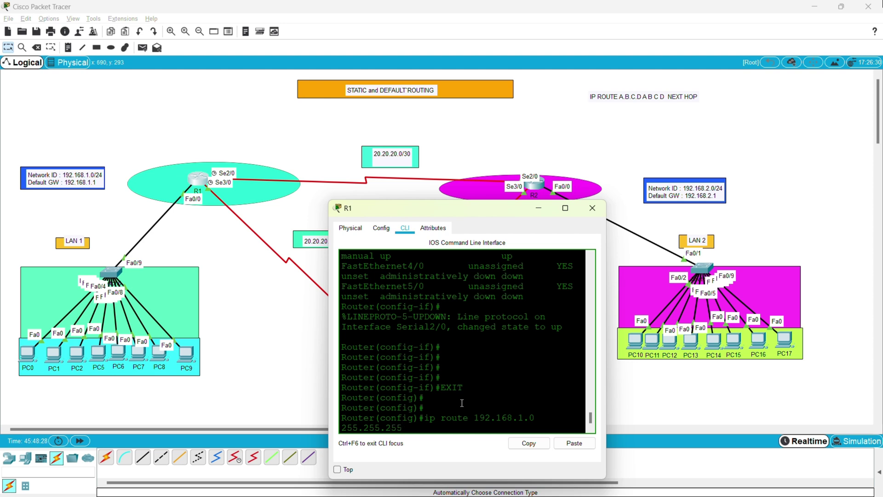
pyautogui.write('.0')
pyautogui.moveTo(477, 211); pyautogui.dragTo(404, 218)
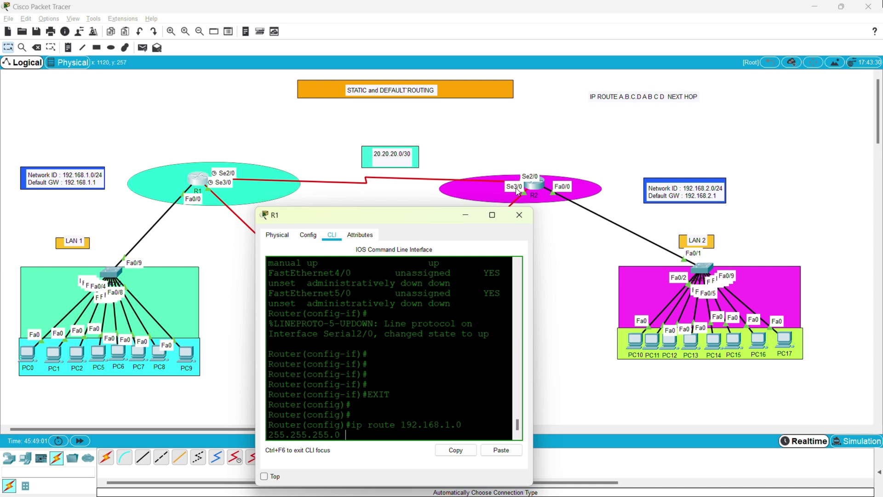
# Run 'do sh ip int br' on R2 and confirm Serial2/0 is 20.20.20.2.
pyautogui.click(540, 186)
pyautogui.click(539, 186)
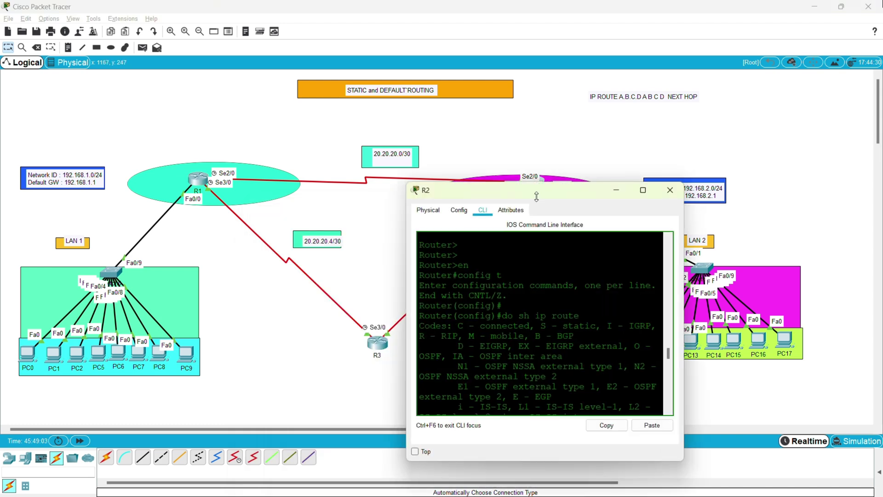
pyautogui.press('Return')
pyautogui.press('Return')
pyautogui.write('do sh ip int br')
pyautogui.press('Return')
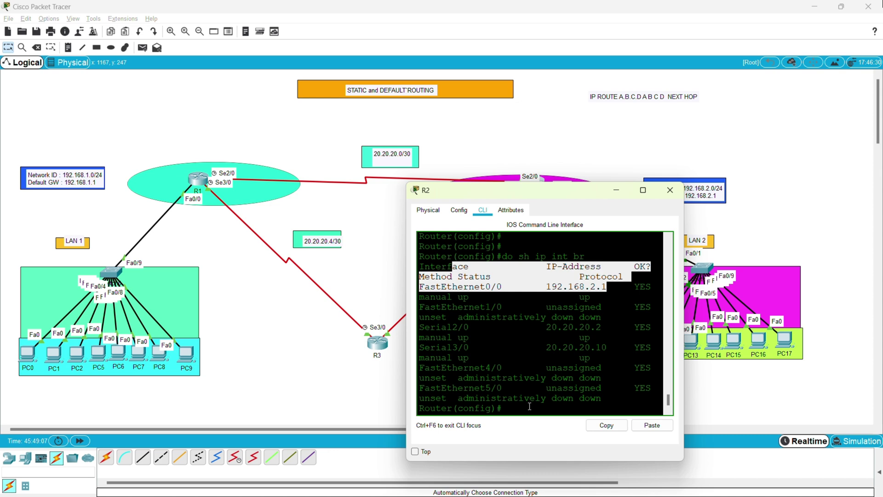
pyautogui.click(530, 406)
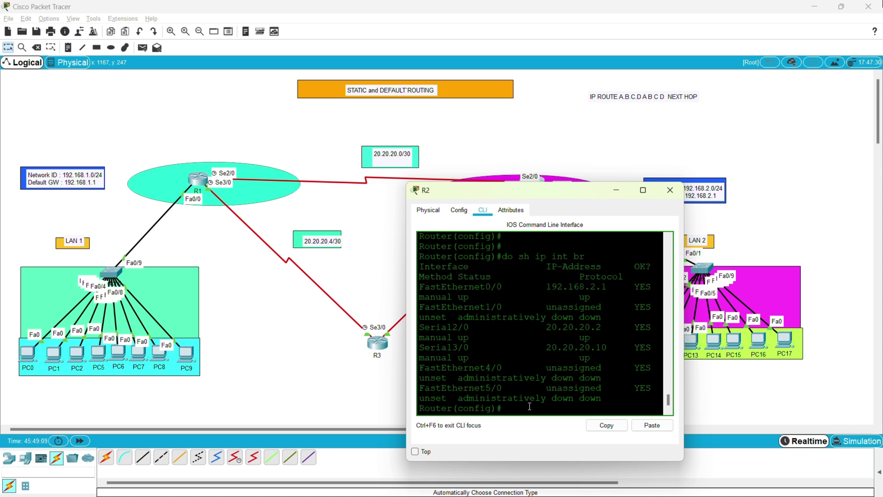
pyautogui.write('do sh  ip int br')
pyautogui.press('Return')
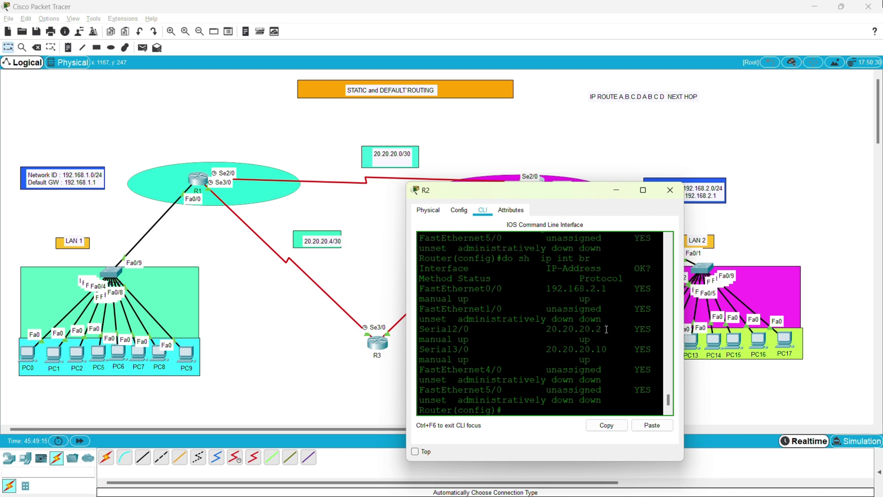
pyautogui.moveTo(607, 329); pyautogui.dragTo(412, 332)
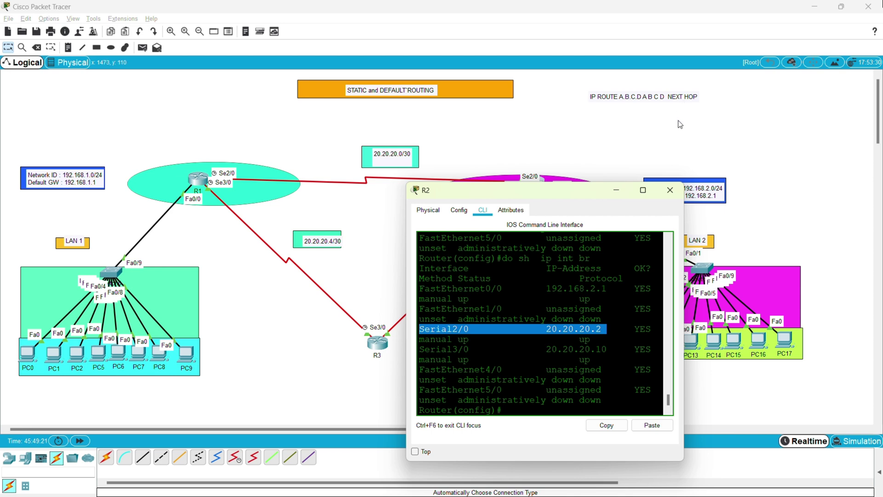
pyautogui.click(201, 186)
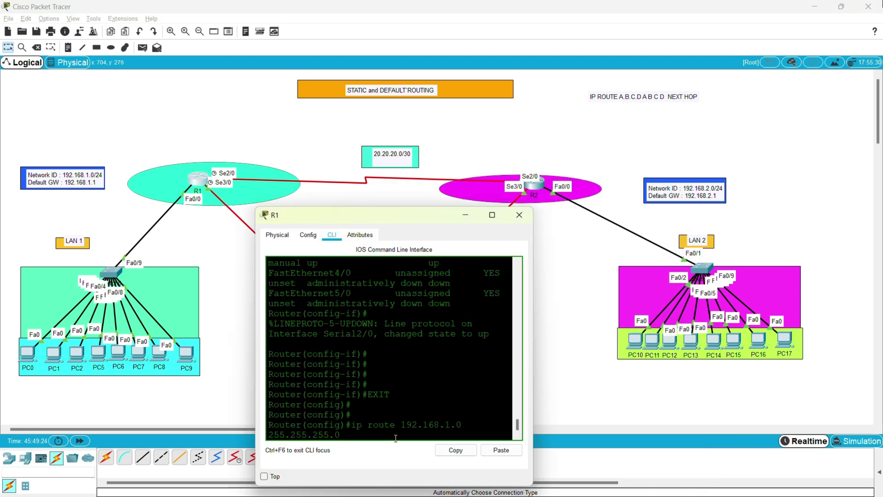
# Complete R1's route with next hop 20.20.20.2 and save the configuration with do wr.
pyautogui.write('20.20.20.2')
pyautogui.press('Return')
pyautogui.press('Return')
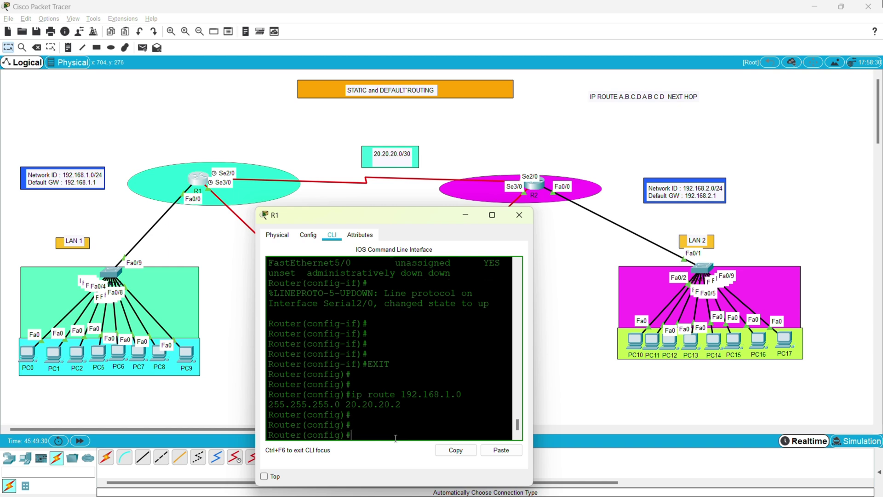
pyautogui.write('do wr')
pyautogui.press('Return')
pyautogui.press('Return')
pyautogui.press('Return')
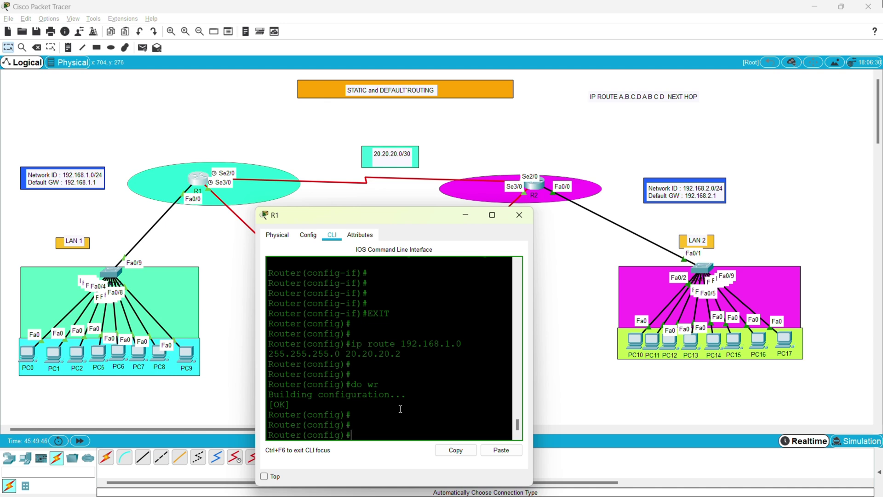
# Ping 192.168.1.1 from R1 and confirm the 100 percent success rate.
pyautogui.write('do ping 192')
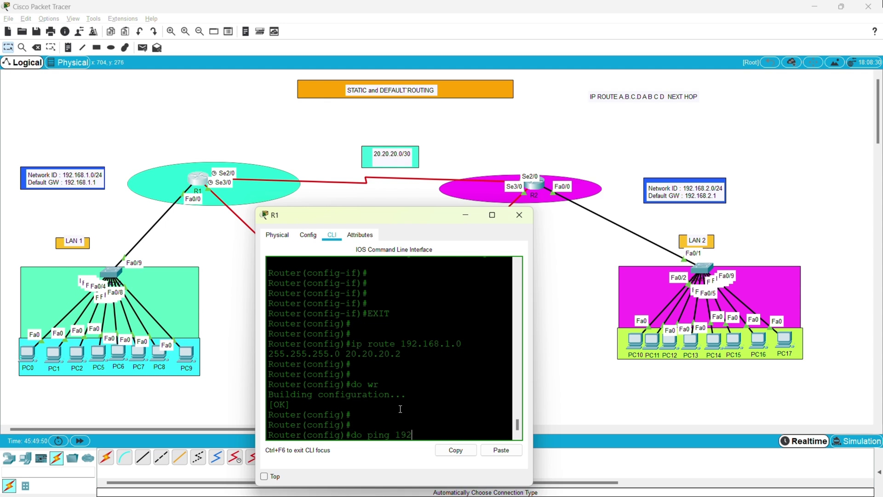
pyautogui.write('.168.1.1')
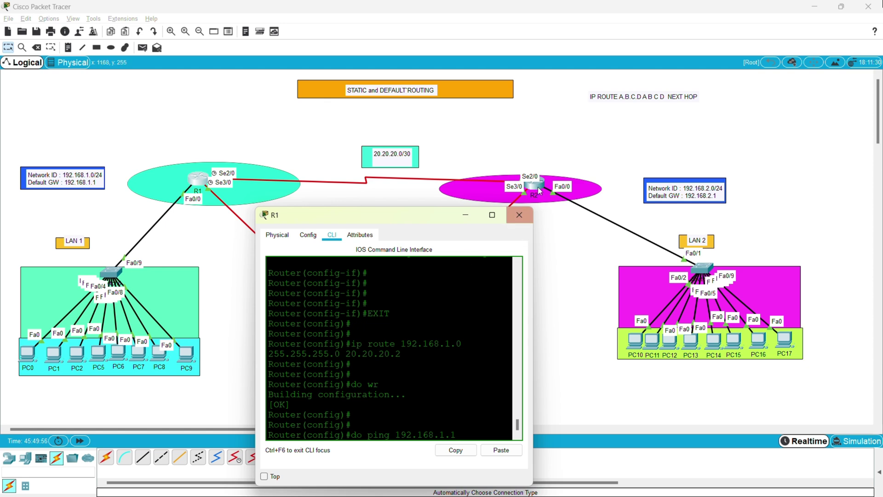
pyautogui.press('Return')
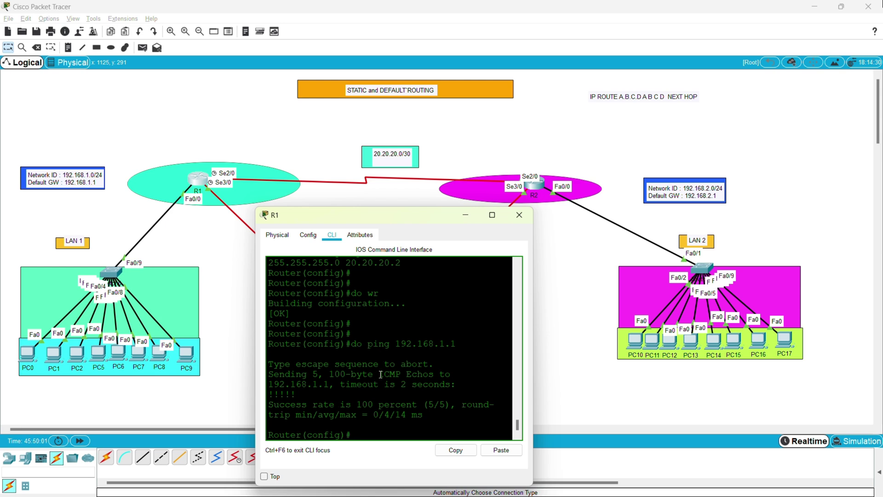
pyautogui.moveTo(378, 374); pyautogui.dragTo(418, 374)
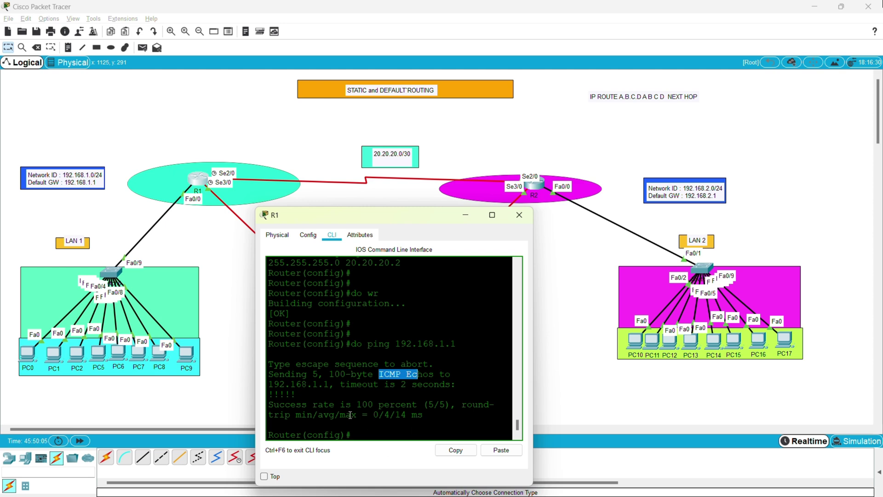
pyautogui.moveTo(450, 405); pyautogui.dragTo(274, 405)
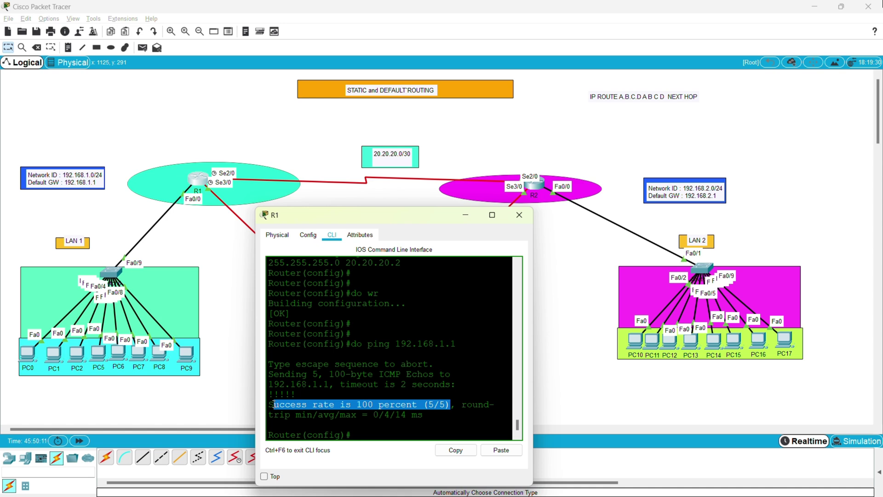
pyautogui.click(397, 413)
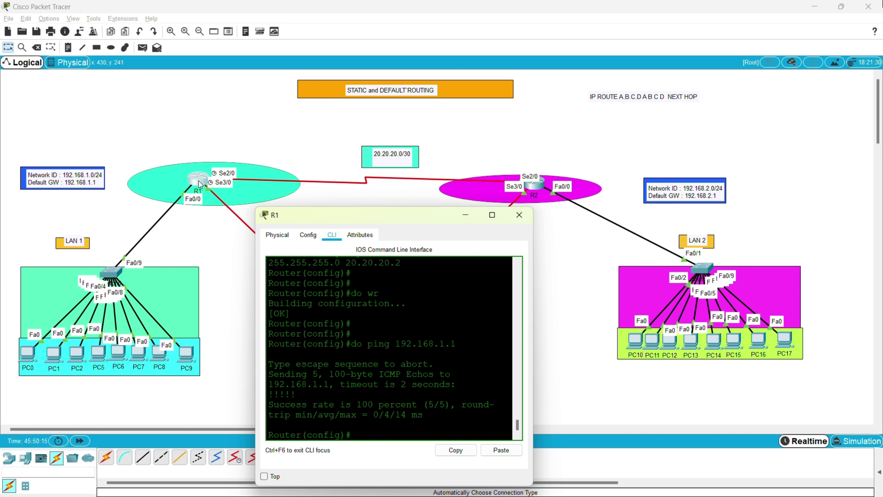
pyautogui.moveTo(198, 180); pyautogui.dragTo(198, 183)
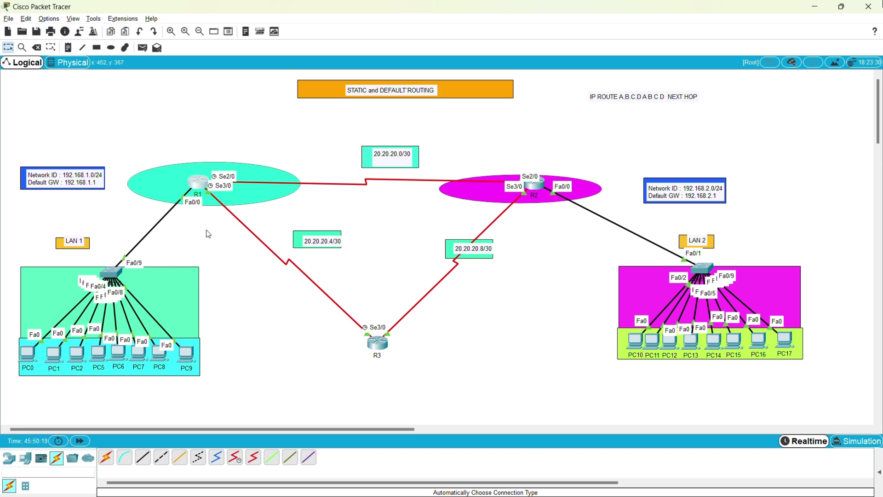
pyautogui.click(201, 185)
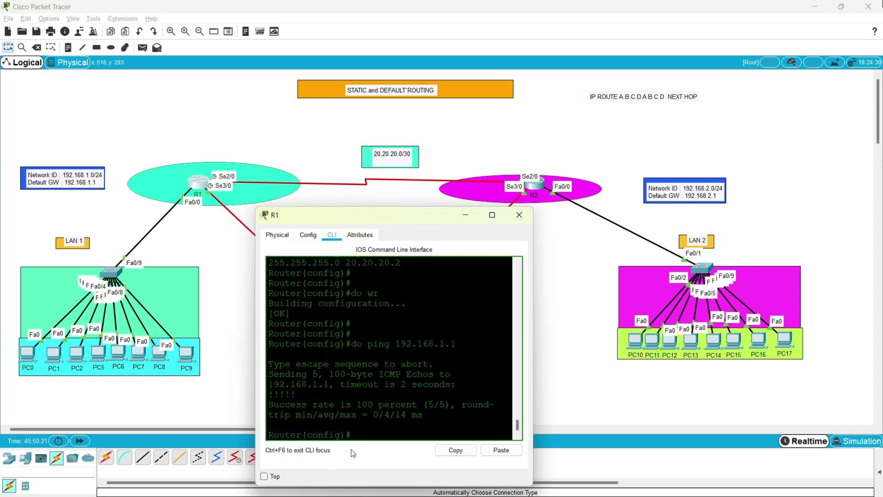
pyautogui.click(362, 437)
# Remove the 192.168.1.0 static route with 'no ip route' and check R1's routing table.
pyautogui.write('do wr')
pyautogui.press('Up')
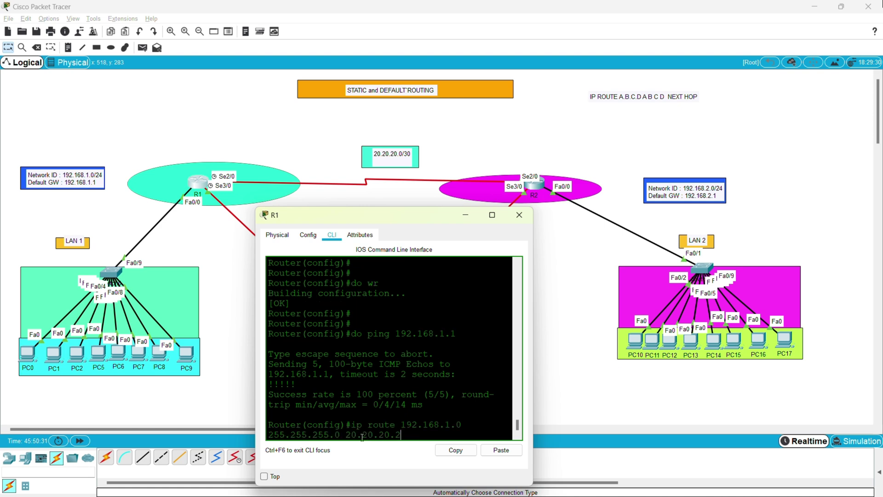
pyautogui.press('Left')
pyautogui.press('Left')
pyautogui.press('Left')
pyautogui.press('Left')
pyautogui.press('Left')
pyautogui.press('Left')
pyautogui.press('Left')
pyautogui.press('Left')
pyautogui.press('Left')
pyautogui.press('Left')
pyautogui.press('Left')
pyautogui.press('Left')
pyautogui.press('Left')
pyautogui.press('Left')
pyautogui.press('Left')
pyautogui.press('Left')
pyautogui.press('Left')
pyautogui.press('Left')
pyautogui.press('Left')
pyautogui.press('Left')
pyautogui.write('no')
pyautogui.press('Return')
pyautogui.press('Return')
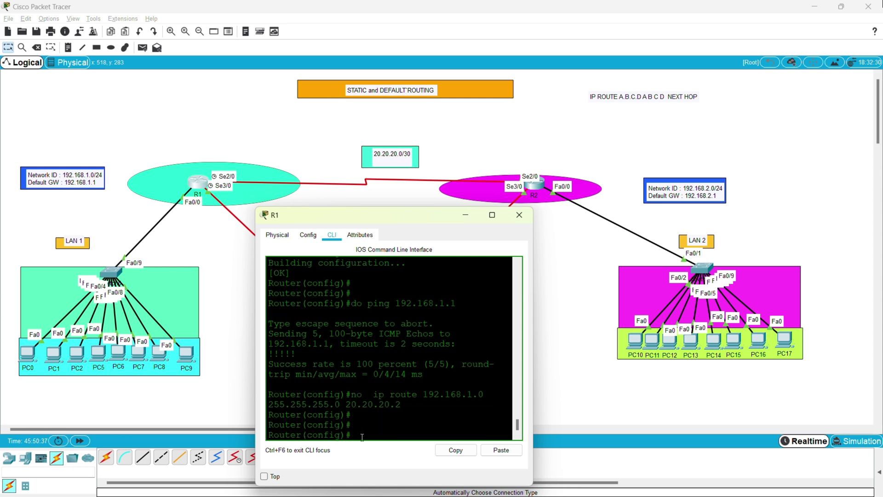
pyautogui.write('do sh ip route')
pyautogui.press('Return')
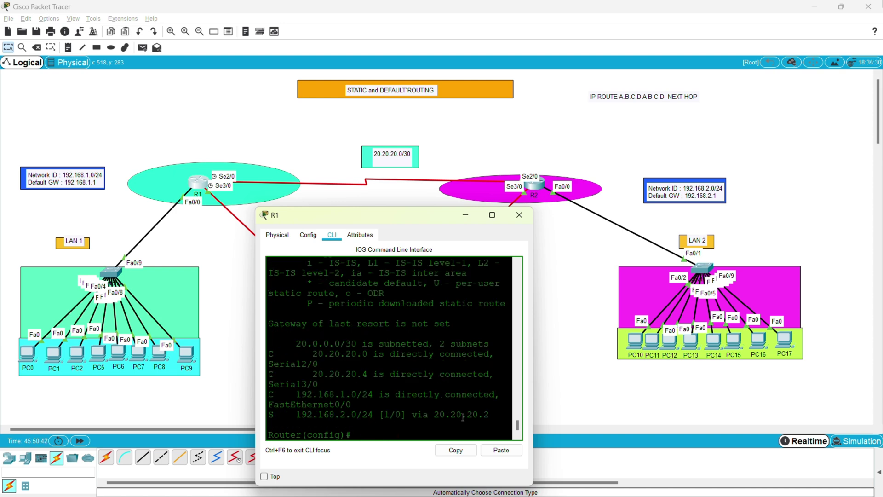
pyautogui.moveTo(461, 414); pyautogui.dragTo(281, 391)
pyautogui.click(366, 433)
# Rerun the 192.168.1.0 route removal, which reports no matching route.
pyautogui.press('Up')
pyautogui.press('Up')
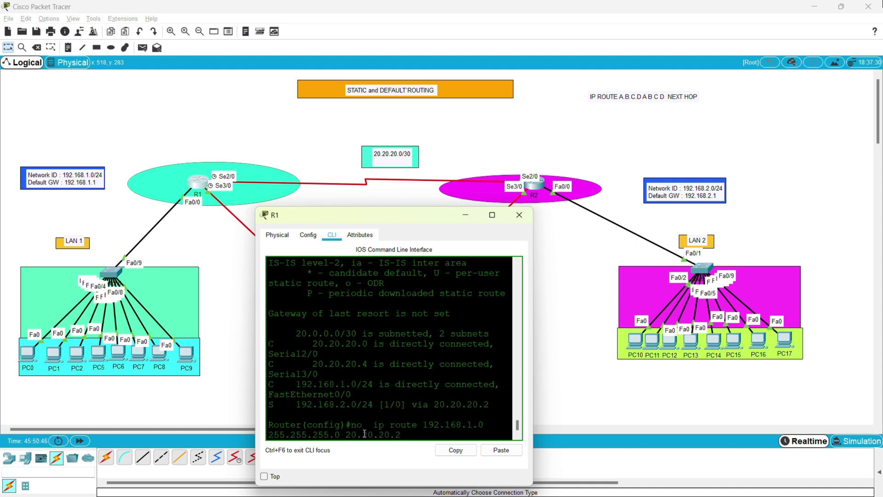
pyautogui.press('Up')
pyautogui.press('Down')
pyautogui.press('Return')
pyautogui.press('Return')
pyautogui.press('Return')
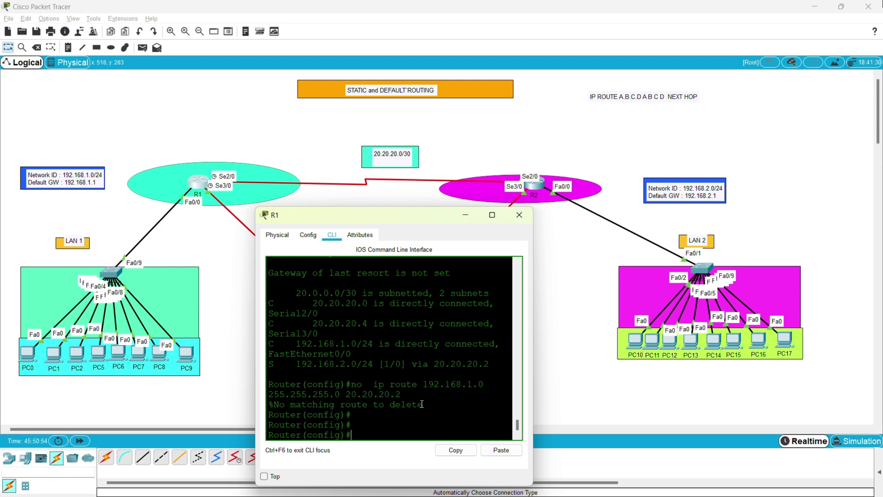
pyautogui.moveTo(423, 405); pyautogui.dragTo(289, 384)
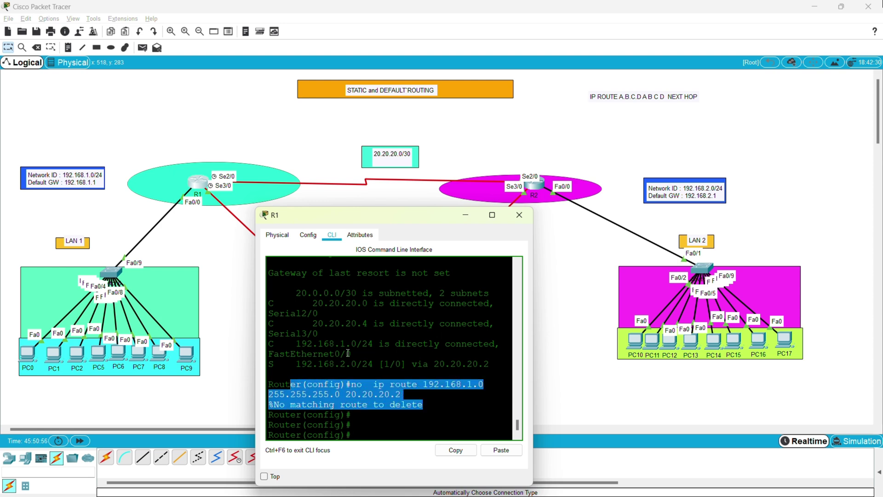
pyautogui.click(368, 424)
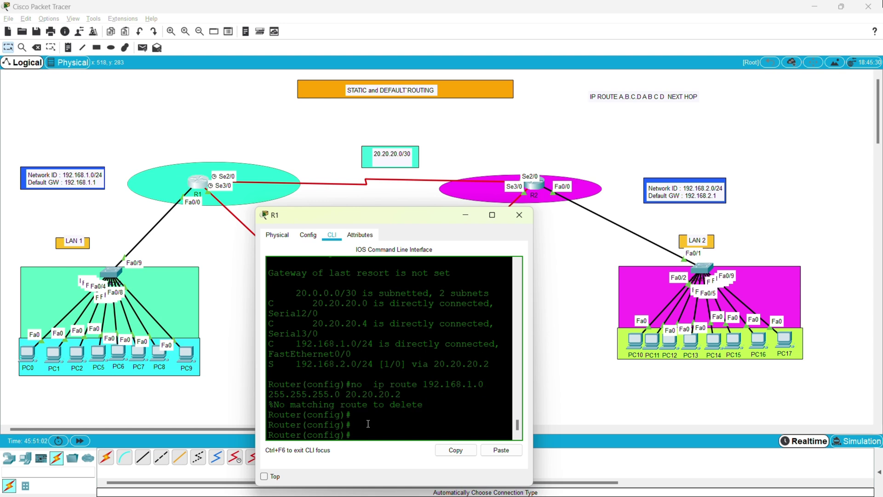
# Edit the removal command to 192.168.2.0, run it, then start 'do sh ip route'.
pyautogui.press('Up')
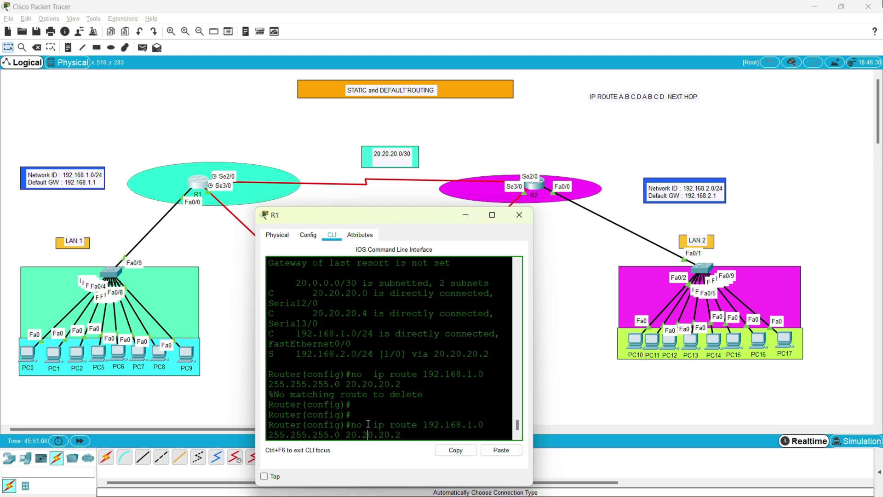
pyautogui.press('Left')
pyautogui.press('Left')
pyautogui.press('Left')
pyautogui.press('Left')
pyautogui.press('Left')
pyautogui.press('Left')
pyautogui.press('Left')
pyautogui.press('Left')
pyautogui.press('Left')
pyautogui.press('Left')
pyautogui.press('Left')
pyautogui.press('Left')
pyautogui.press('Left')
pyautogui.press('Left')
pyautogui.press('Left')
pyautogui.press('Left')
pyautogui.press('Left')
pyautogui.press('Left')
pyautogui.press('Left')
pyautogui.press('Left')
pyautogui.press('Right')
pyautogui.press('Delete')
pyautogui.write('2')
pyautogui.press('Return')
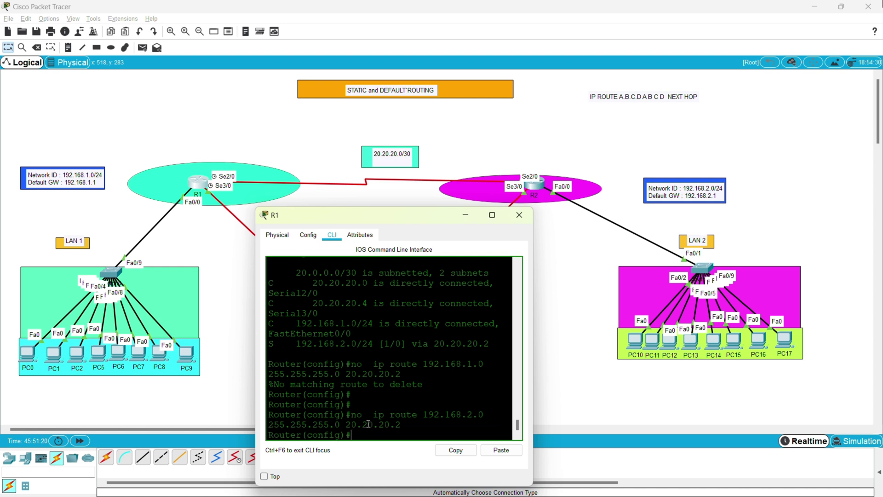
pyautogui.write('do sh ip route')
# Display R1's routing table and highlight the remaining directly connected routes.
pyautogui.press('Return')
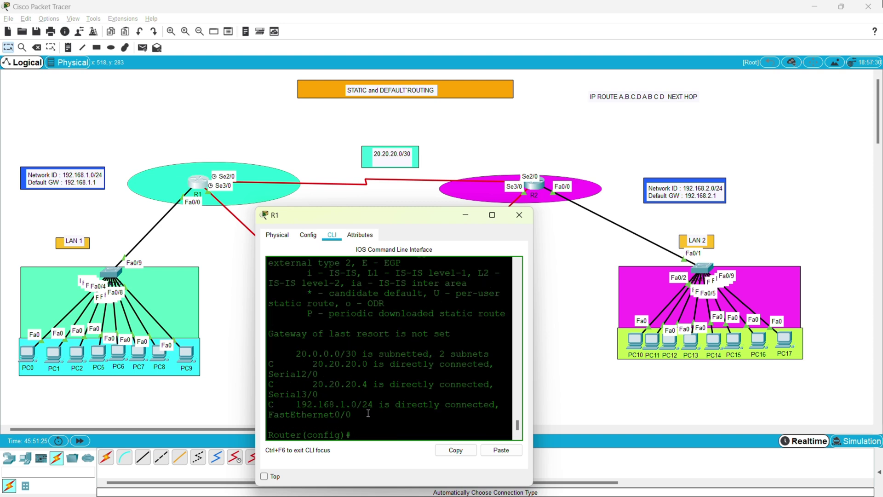
pyautogui.moveTo(367, 413); pyautogui.dragTo(257, 345)
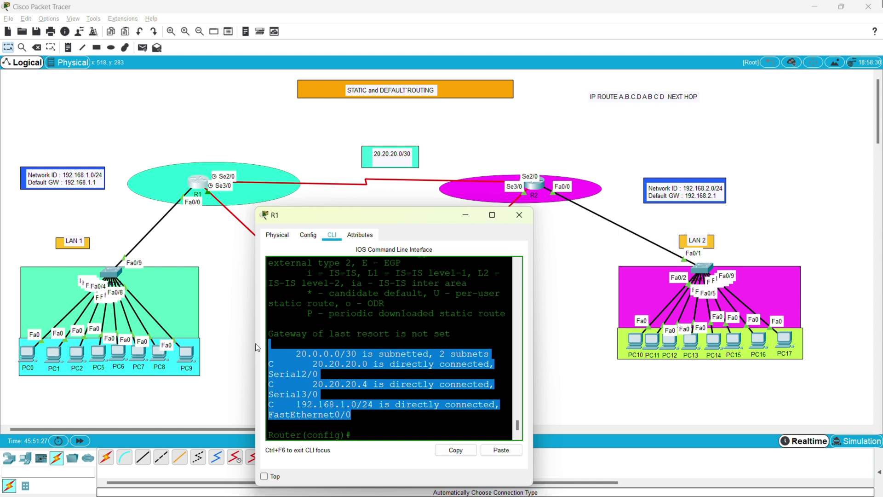
pyautogui.click(286, 368)
pyautogui.scroll(5, 287, 367)
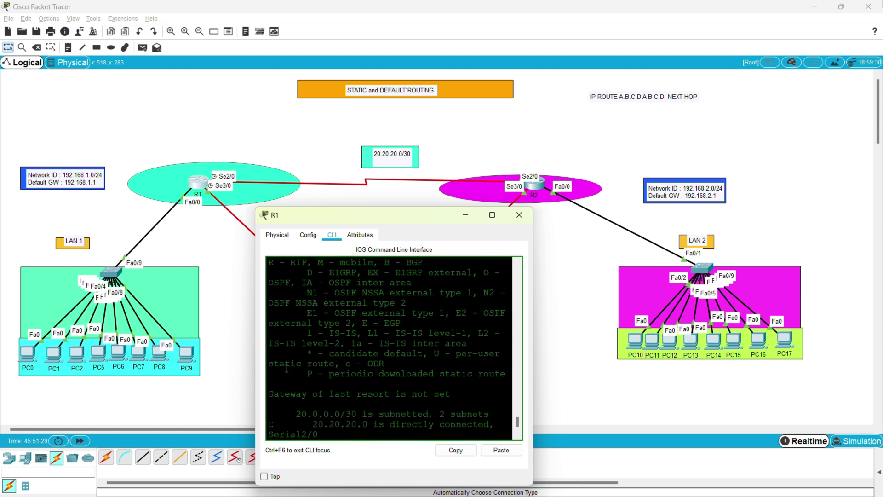
pyautogui.scroll(-4, 318, 346)
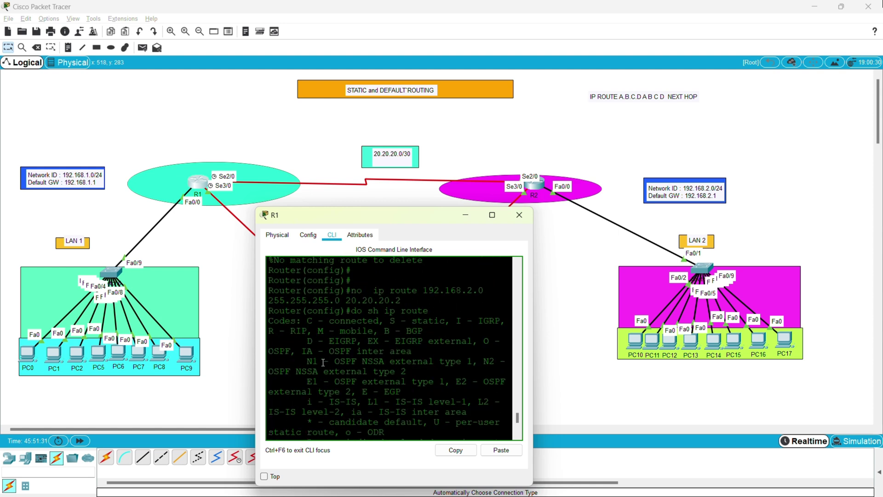
pyautogui.scroll(4, 322, 362)
pyautogui.scroll(-4, 323, 362)
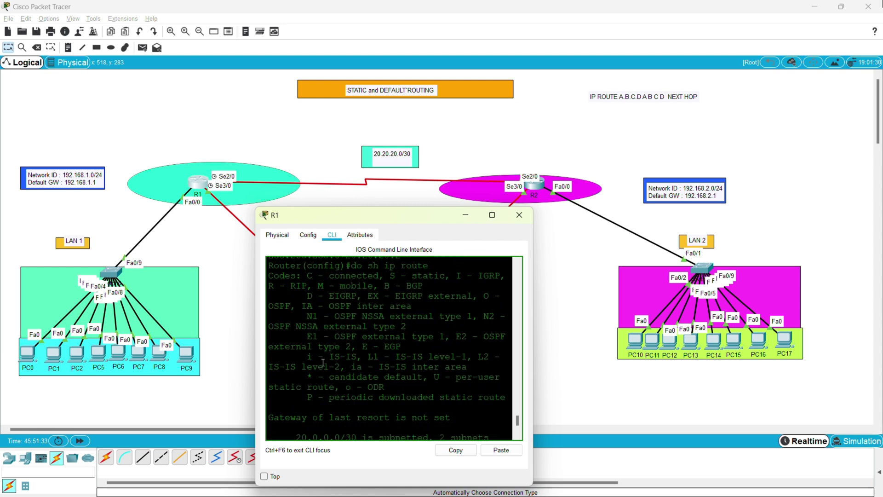
pyautogui.scroll(4, 335, 338)
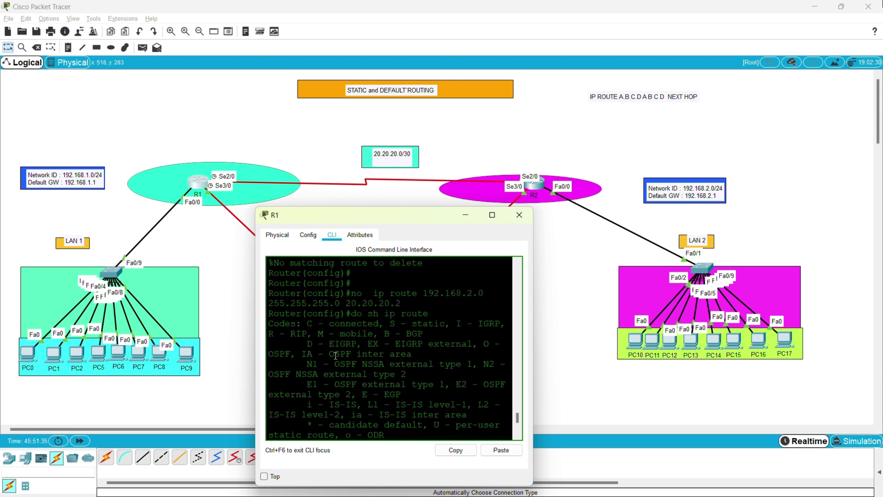
# Highlight the C (connected) and S (static) route codes in the legend, then scroll to the routes.
pyautogui.moveTo(318, 325); pyautogui.dragTo(377, 324)
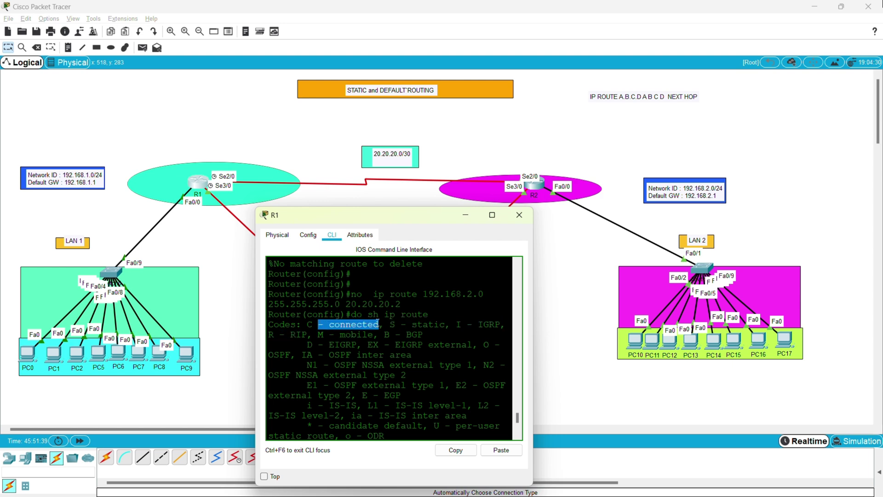
pyautogui.click(381, 325)
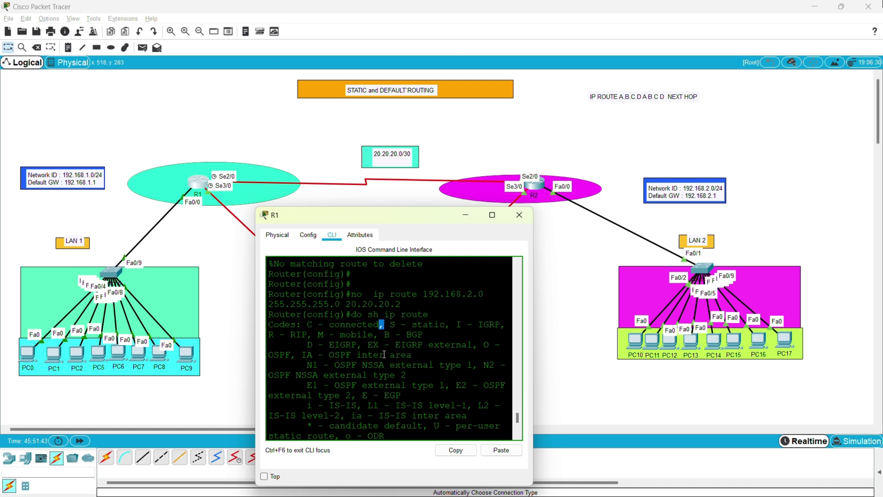
pyautogui.moveTo(390, 324); pyautogui.dragTo(440, 325)
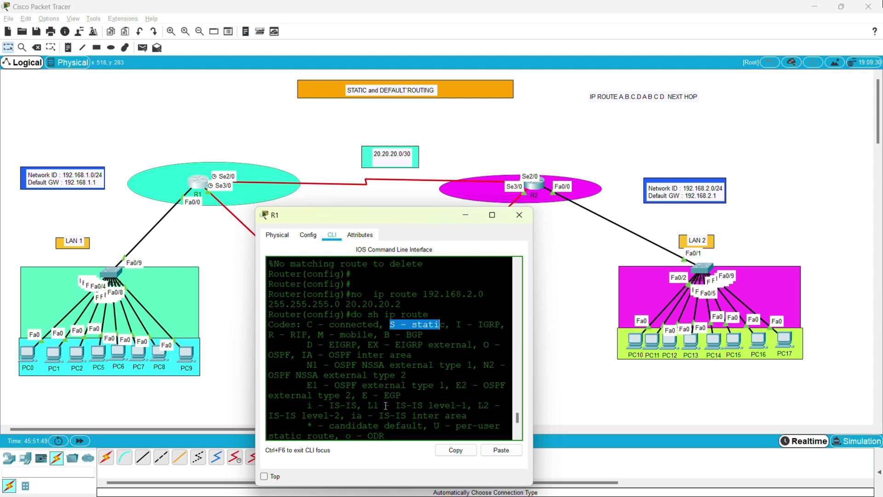
pyautogui.scroll(-1, 385, 406)
pyautogui.moveTo(321, 357); pyautogui.dragTo(300, 357)
pyautogui.scroll(-5, 359, 360)
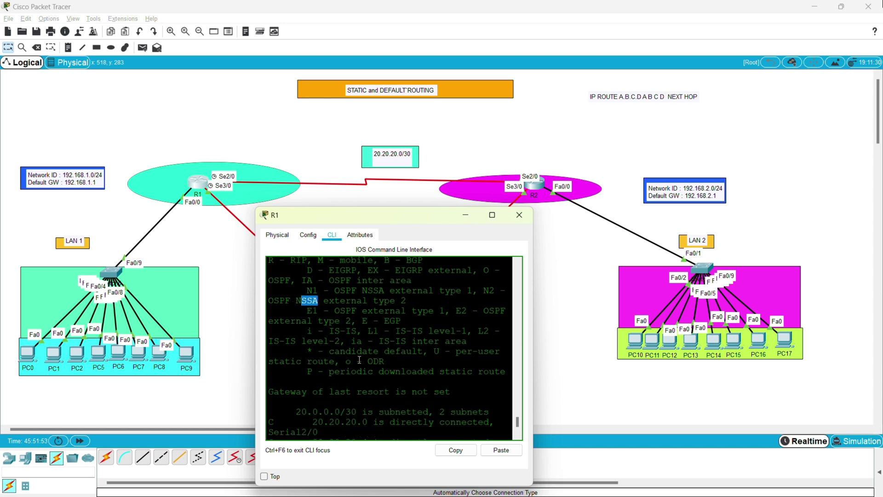
pyautogui.scroll(-1, 359, 359)
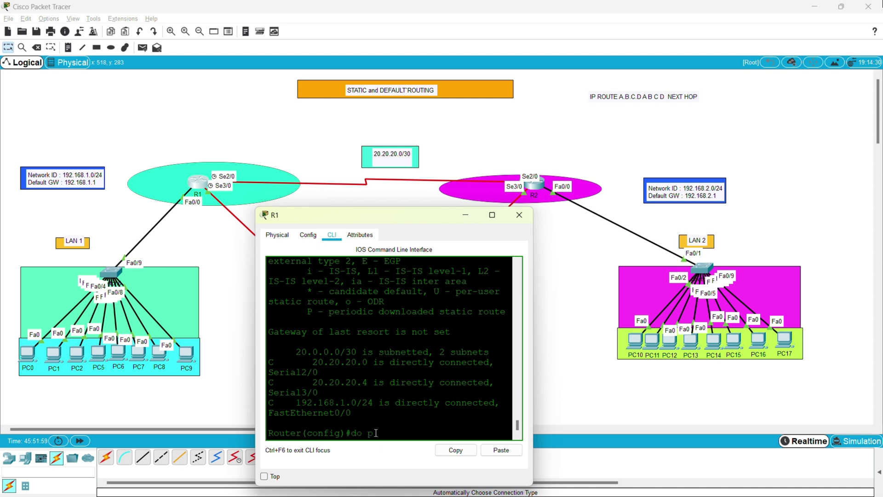
# Ping 192.168.1.1 from R1 twice, both succeeding.
pyautogui.write('92.168.1.1')
pyautogui.press('Return')
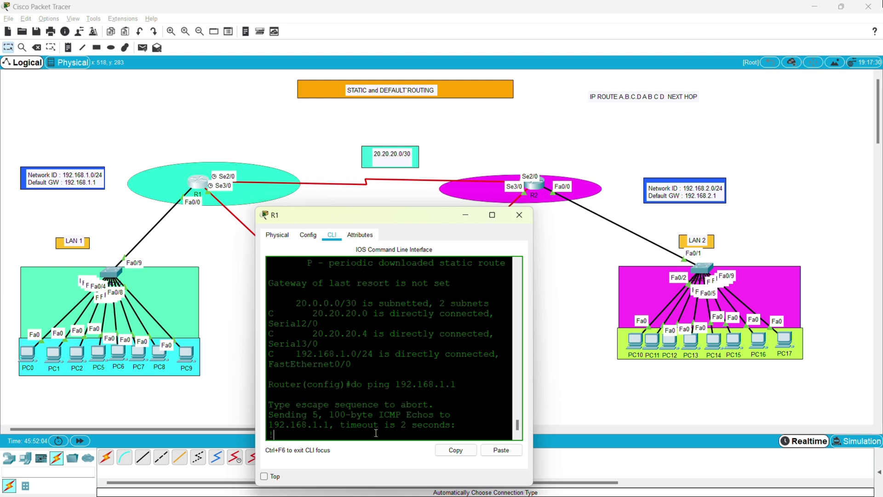
pyautogui.press('Up')
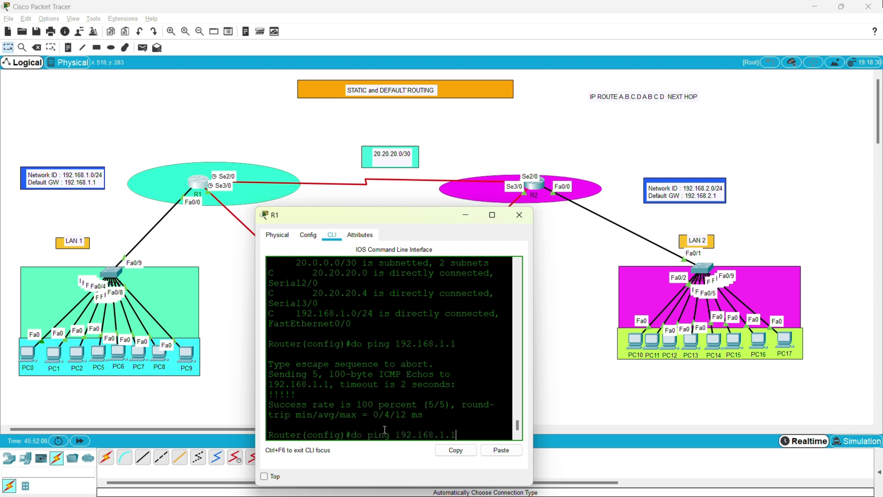
pyautogui.press('Return')
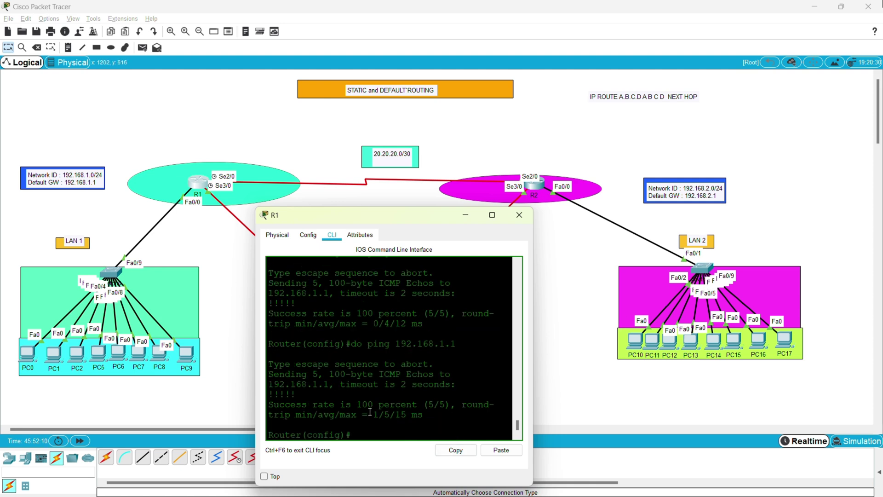
# Ping 192.168.2.1 from R1, which now fails with 0 percent success.
pyautogui.moveTo(434, 344); pyautogui.dragTo(451, 343)
pyautogui.click(385, 433)
pyautogui.write('do ping 192.168.2.1')
pyautogui.press('Return')
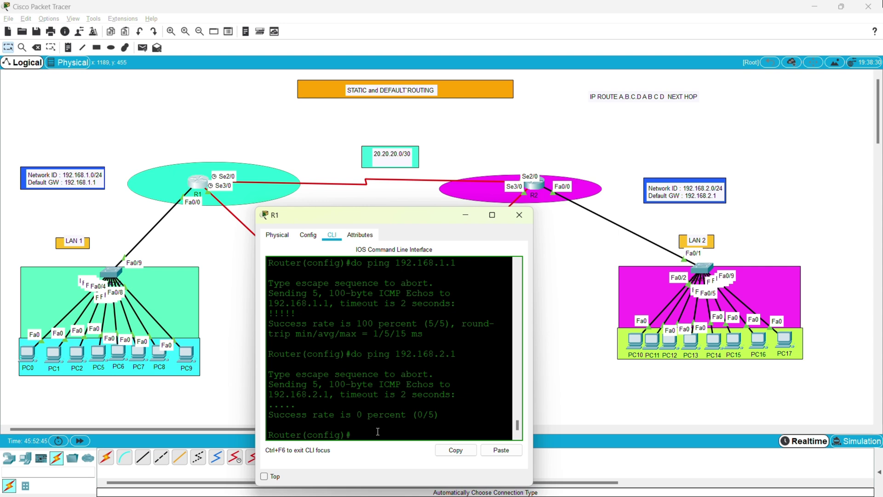
# Add the static route 'ip route 192.168.2.0 255.255.255.0 20.20.20.2' on R1.
pyautogui.write('p route')
pyautogui.moveTo(433, 413); pyautogui.dragTo(281, 406)
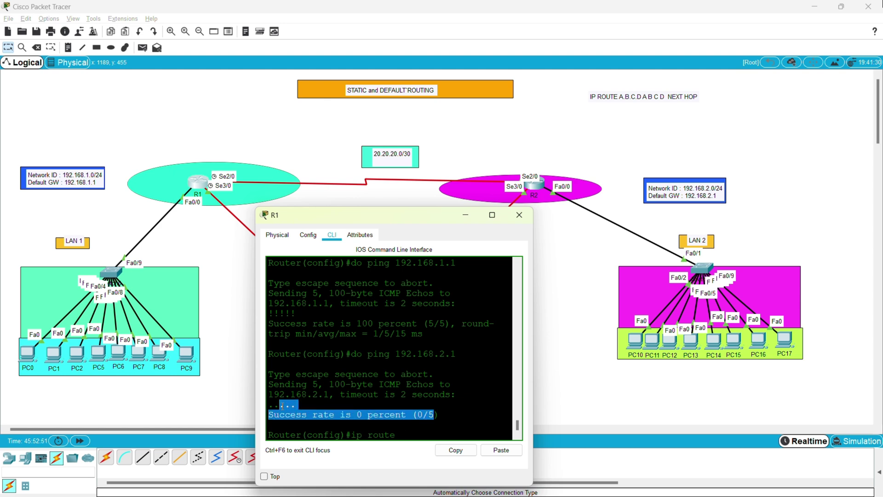
pyautogui.write('oute')
pyautogui.click(407, 435)
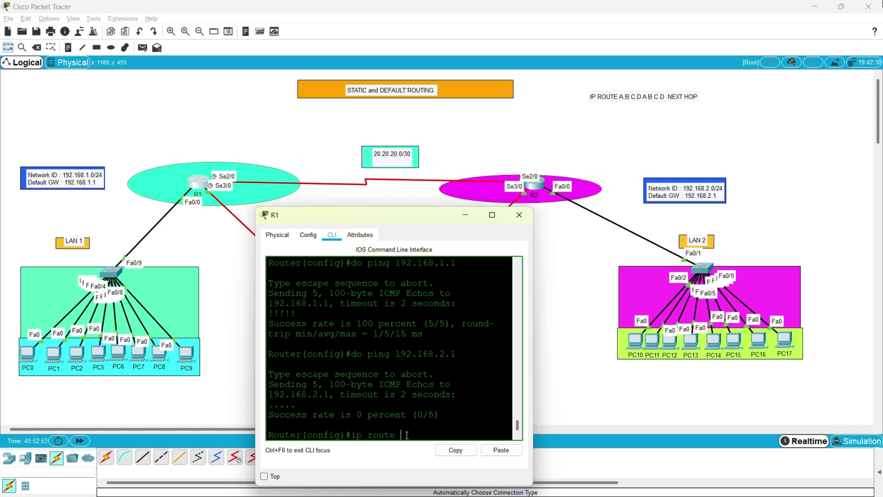
pyautogui.write('192.168.2.0 255.255.255.0')
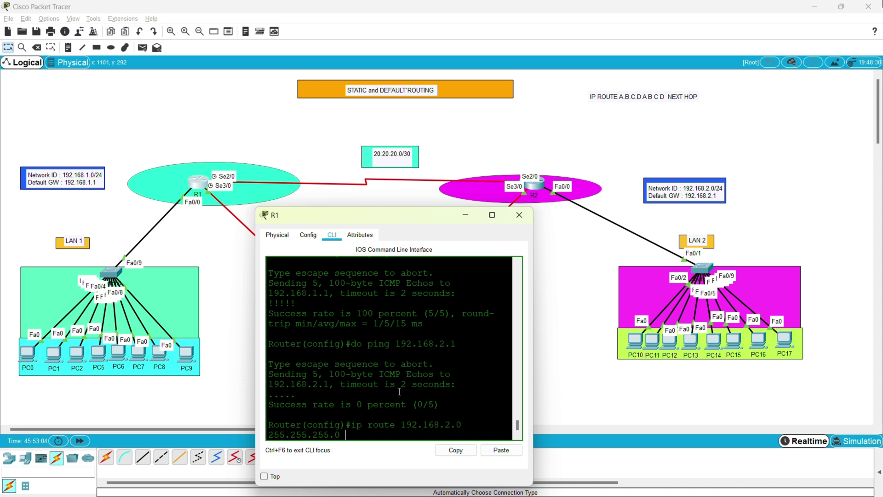
pyautogui.write('20.20.20.2')
pyautogui.press('Return')
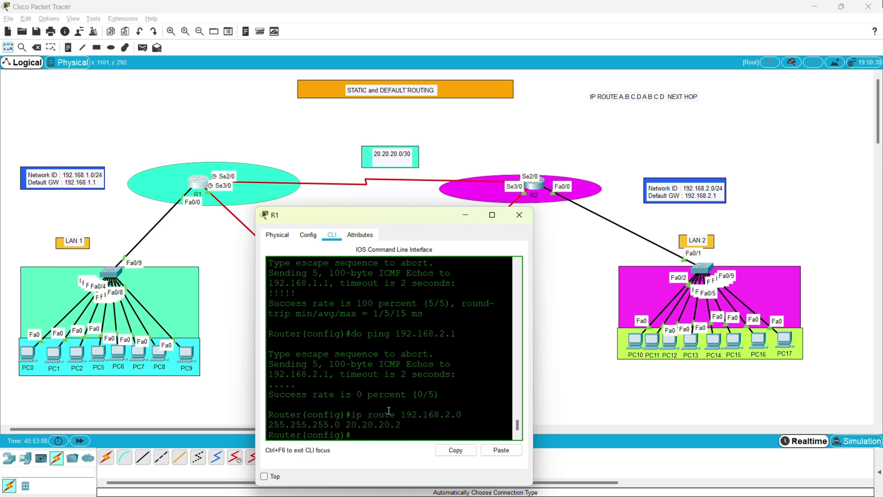
pyautogui.press('Return')
pyautogui.press('Return')
pyautogui.press('Return')
# Ping 192.168.2.1 from R1 again and highlight the 100 percent success result.
pyautogui.write('do')
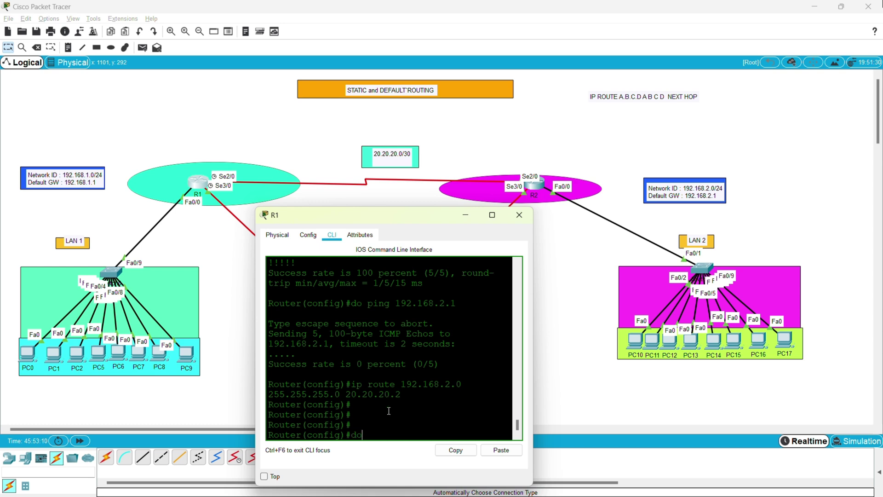
pyautogui.write(' ping 192.168.2.1')
pyautogui.press('Return')
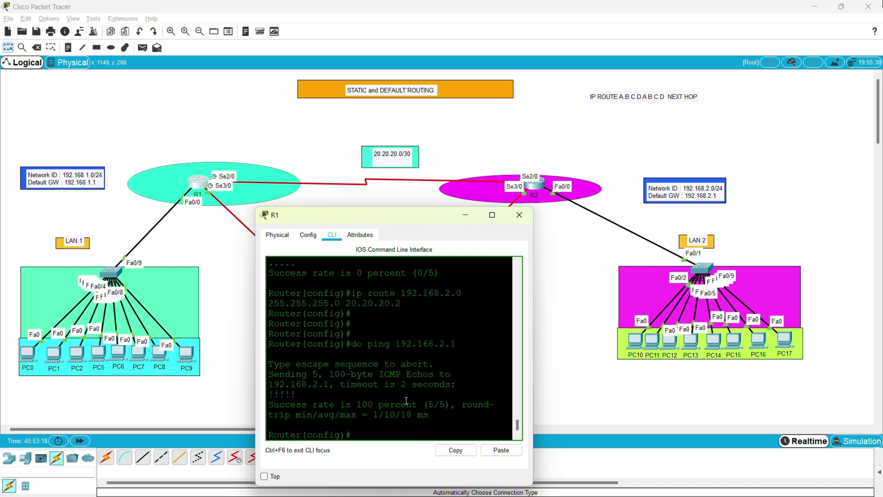
pyautogui.moveTo(429, 415); pyautogui.dragTo(279, 394)
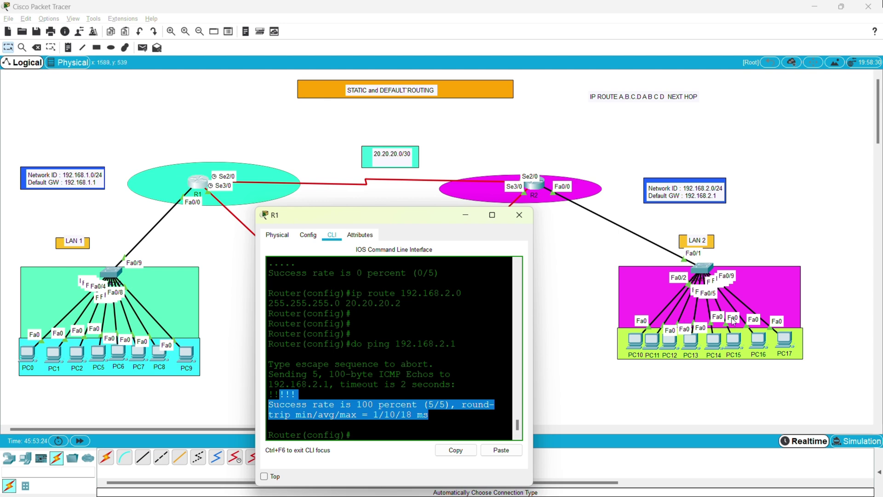
# Open PC10's IP Configuration showing 192.168.2.2, mask 255.255.255.0, gateway 192.168.2.1.
pyautogui.click(638, 340)
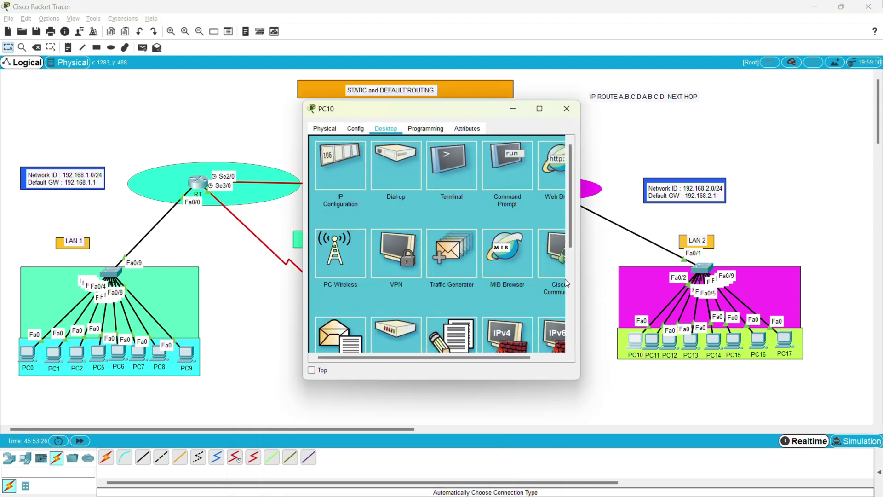
pyautogui.click(496, 180)
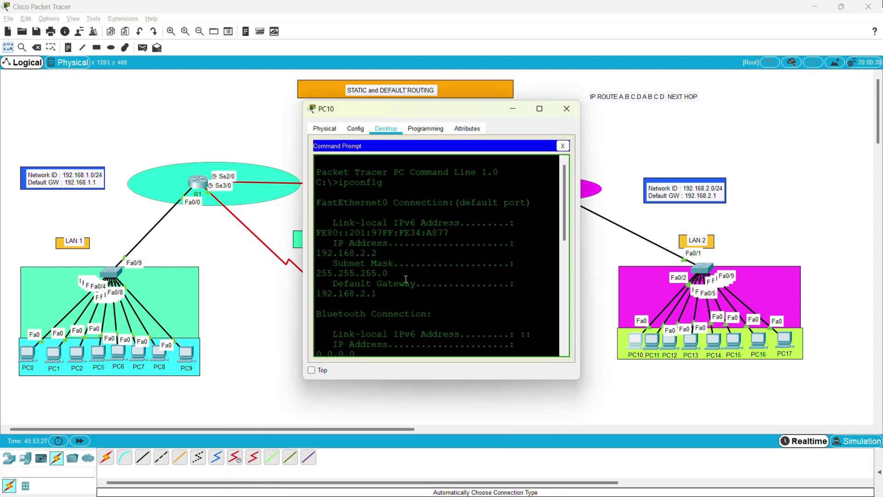
pyautogui.click(339, 132)
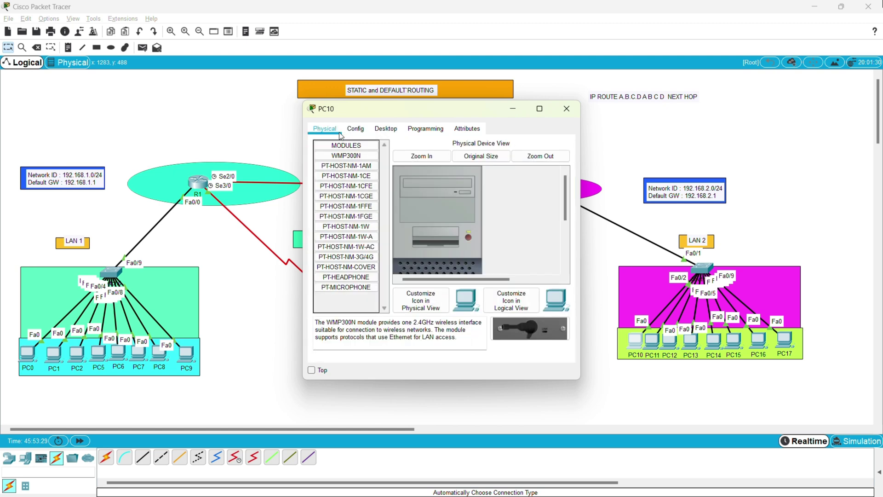
pyautogui.click(385, 129)
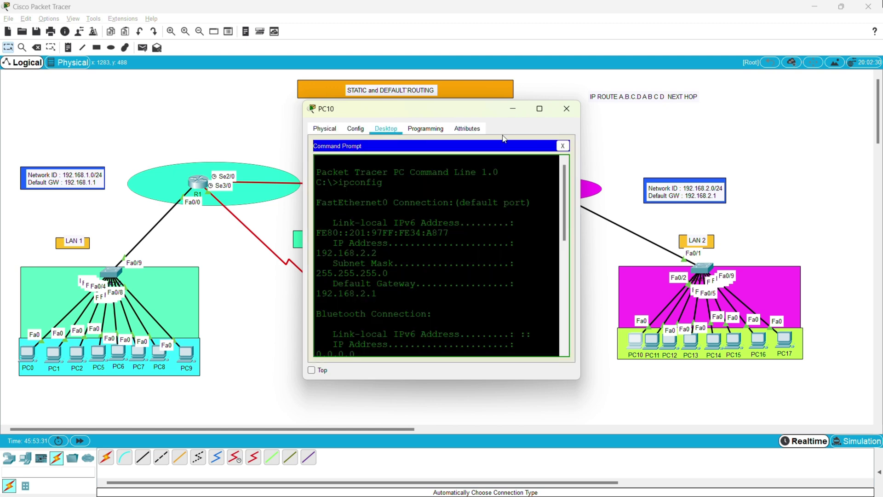
pyautogui.click(560, 139)
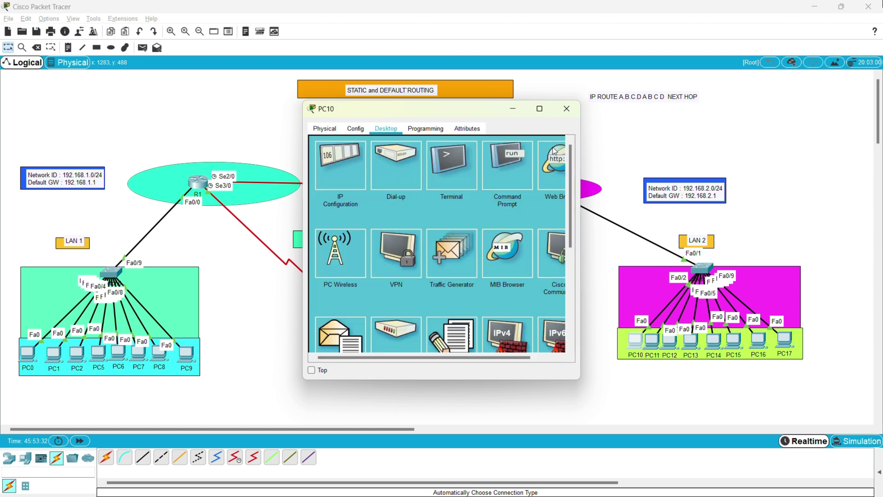
pyautogui.click(348, 158)
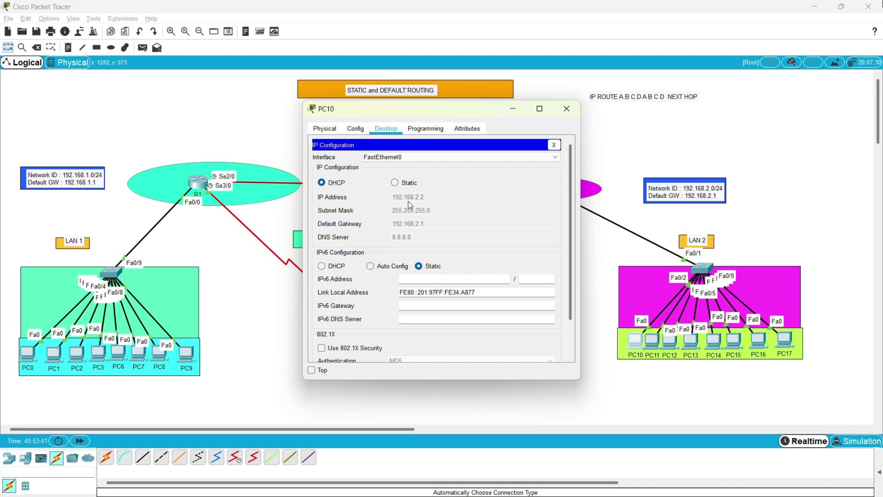
# Close PC10, ping 192.168.2.2 from R1 with 5/5 success, and close R1's console.
pyautogui.click(562, 110)
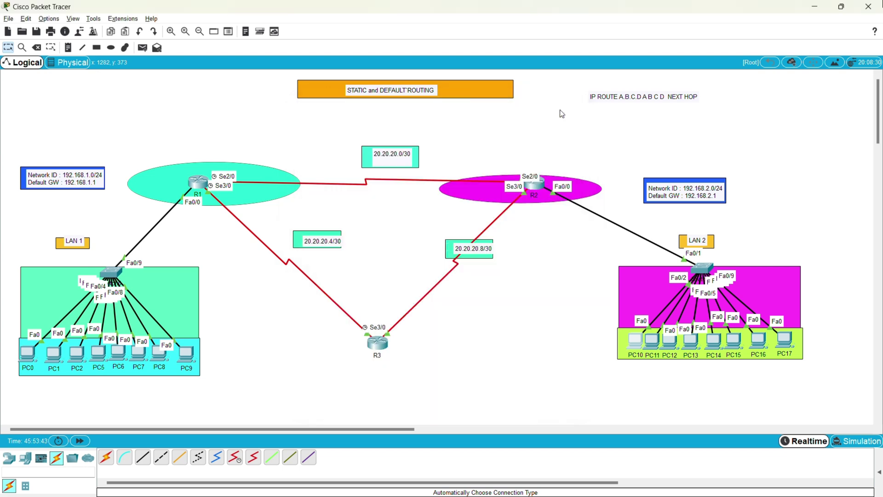
pyautogui.click(196, 184)
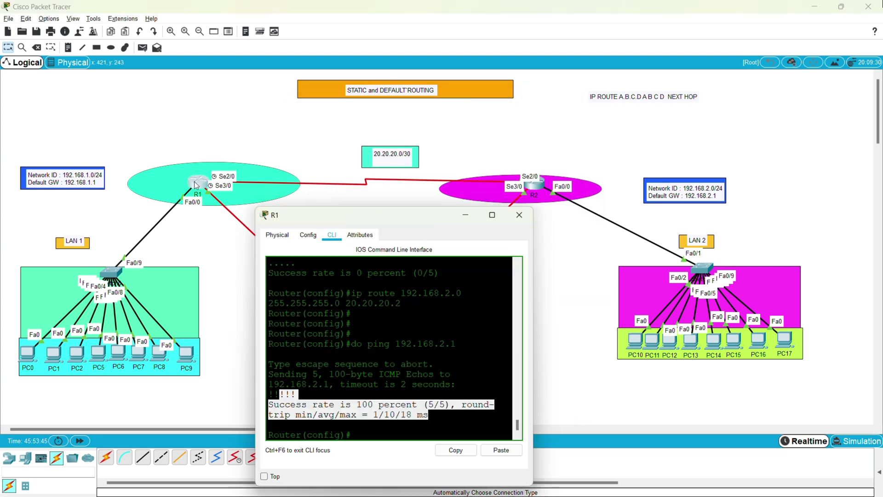
pyautogui.click(436, 423)
pyautogui.press('Return')
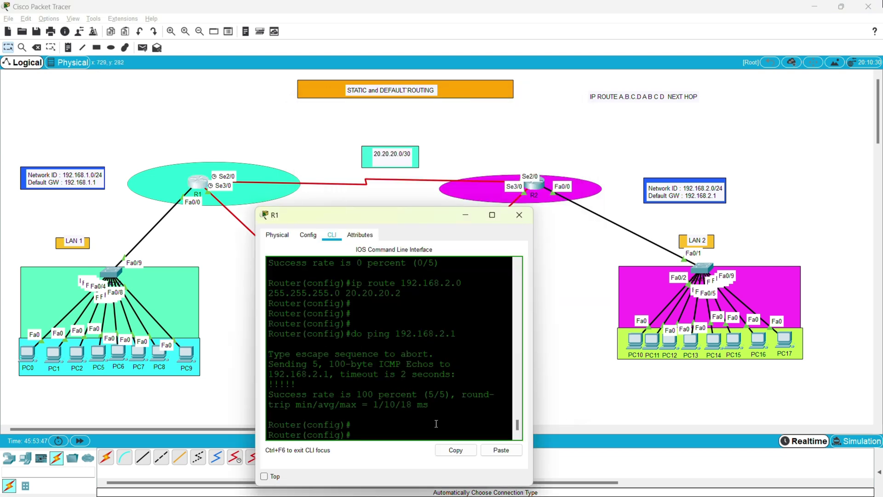
pyautogui.write('do')
pyautogui.write('do')
pyautogui.write(' ping 192')
pyautogui.write('.168.2')
pyautogui.write('.2')
pyautogui.press('Return')
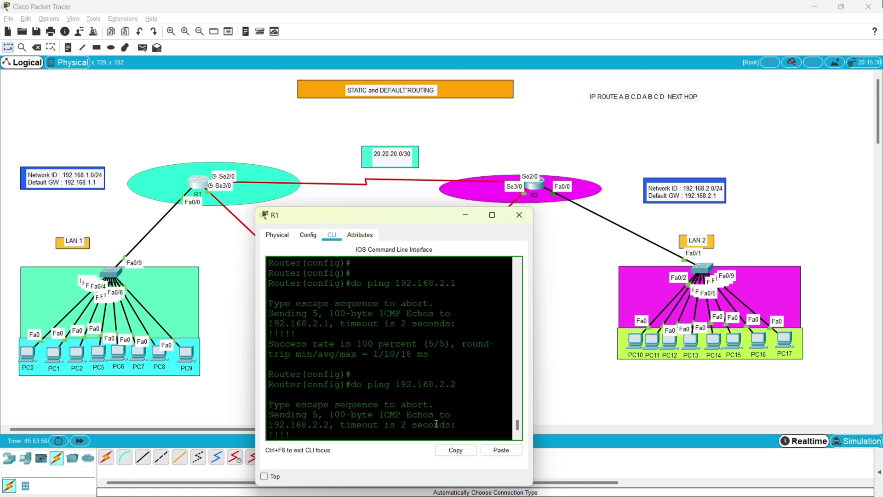
pyautogui.moveTo(426, 415); pyautogui.dragTo(252, 363)
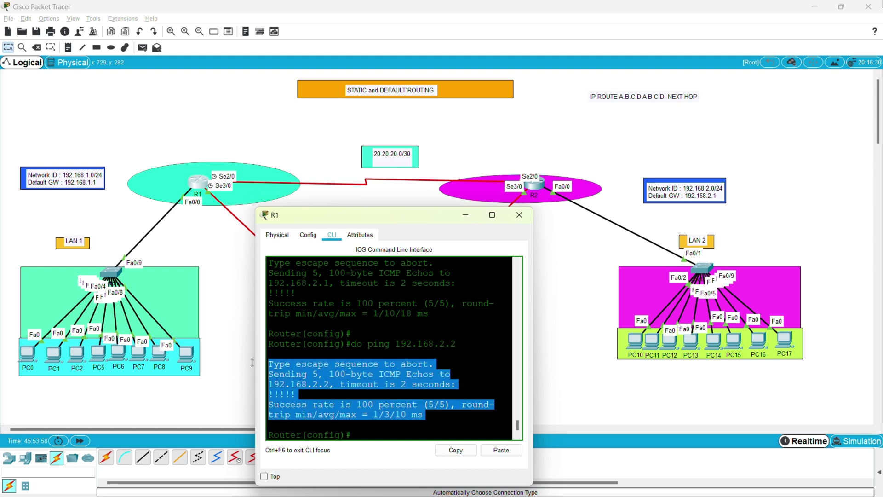
pyautogui.click(477, 215)
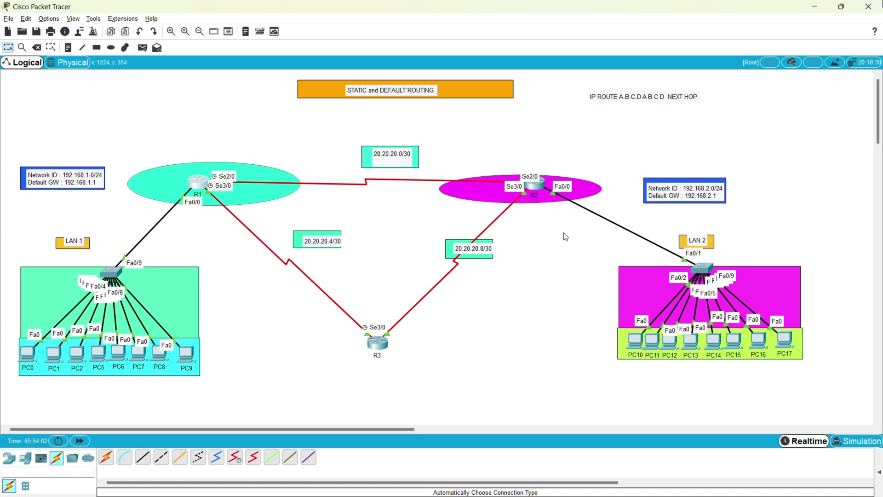
# Show R2's routing table with 'do sh ip route' and highlight its static route to 192.168.1.0/24.
pyautogui.click(534, 184)
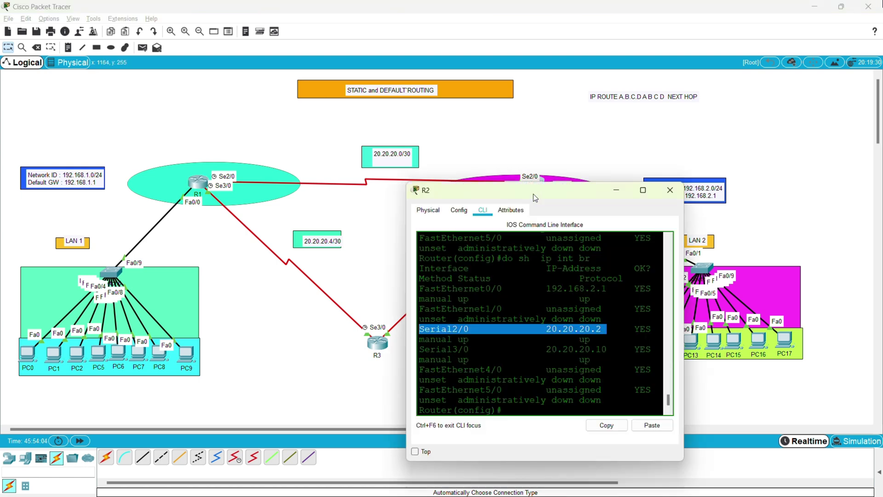
pyautogui.click(503, 390)
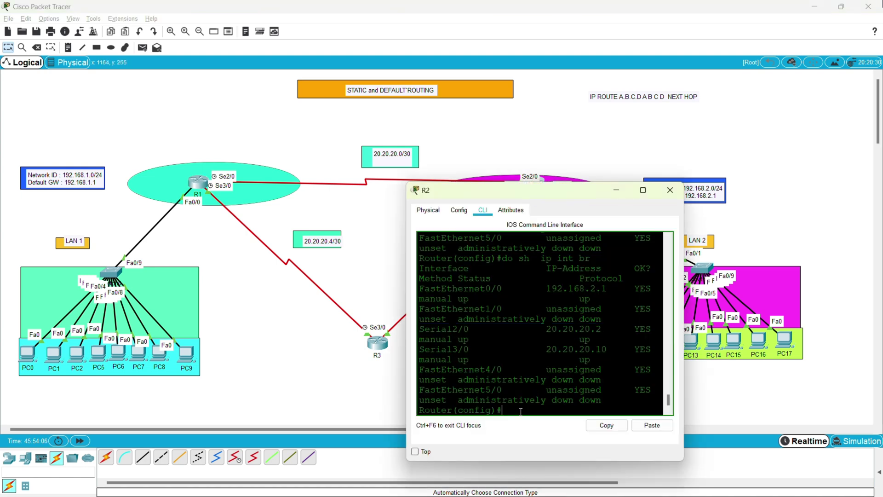
pyautogui.press('Return')
pyautogui.press('Return')
pyautogui.press('Return')
pyautogui.press('Return')
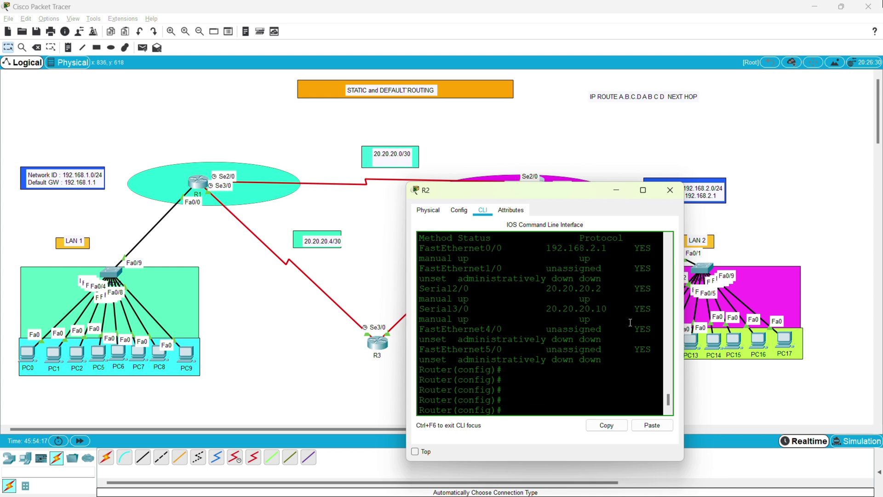
pyautogui.click(549, 396)
pyautogui.write('do sh ip')
pyautogui.write(' route')
pyautogui.press('Return')
pyautogui.moveTo(533, 374); pyautogui.dragTo(425, 299)
pyautogui.click(499, 354)
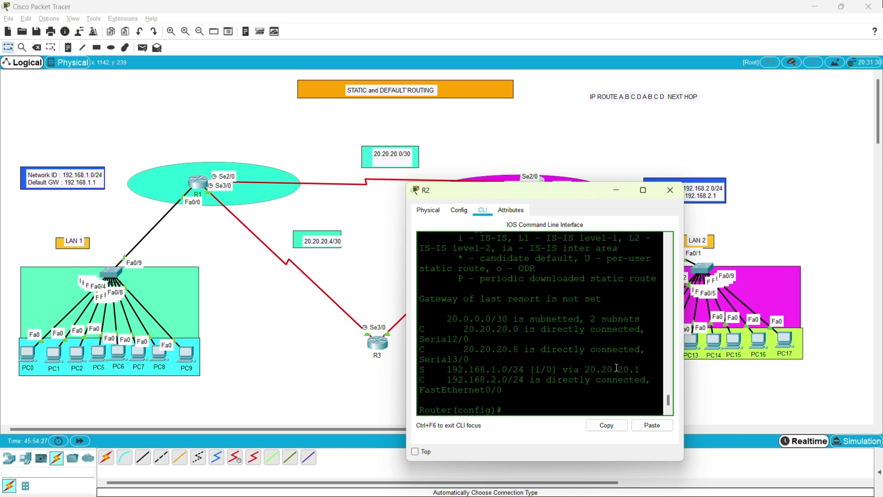
pyautogui.moveTo(641, 369); pyautogui.dragTo(418, 379)
pyautogui.click(459, 387)
# Remove R2's route with 'no ip route 192.168.1.0 255.255.255.0 20.20.20.1'.
pyautogui.press('Up')
pyautogui.press('Up')
pyautogui.press('Down')
pyautogui.press('Down')
pyautogui.write('no ip route 192.168.1.0 255')
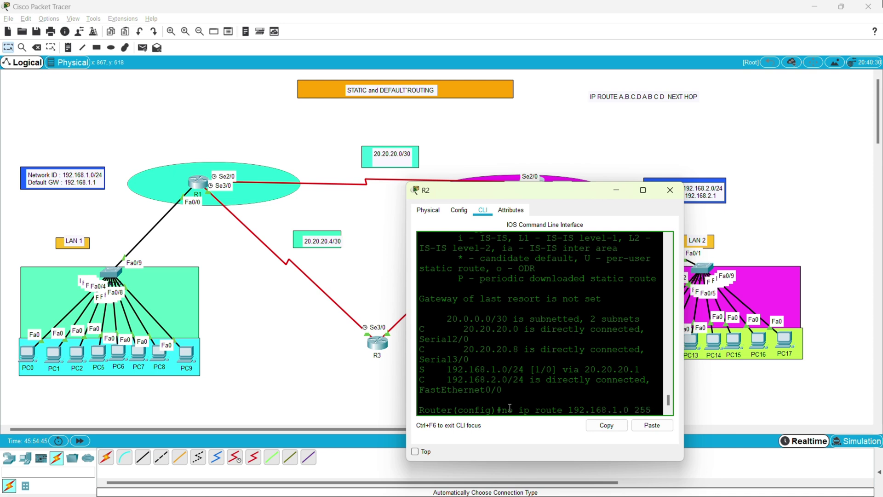
pyautogui.write('.255.255')
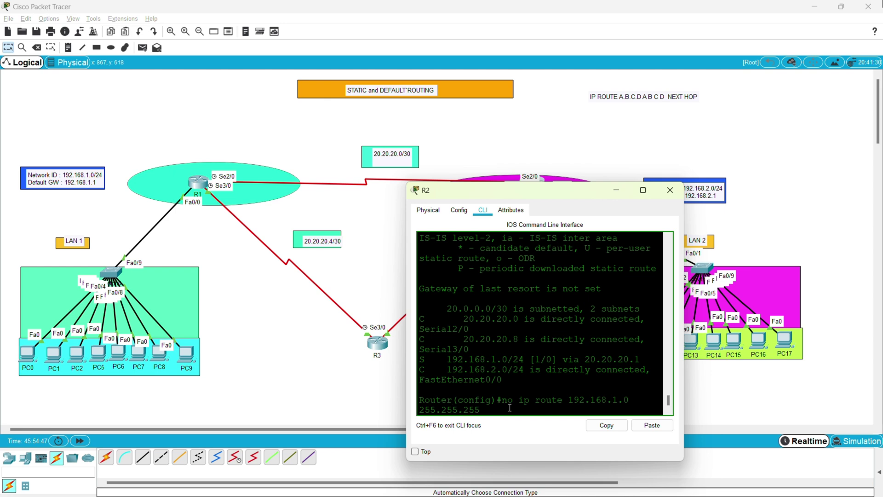
pyautogui.write('.0 20.20.20.1')
pyautogui.press('Return')
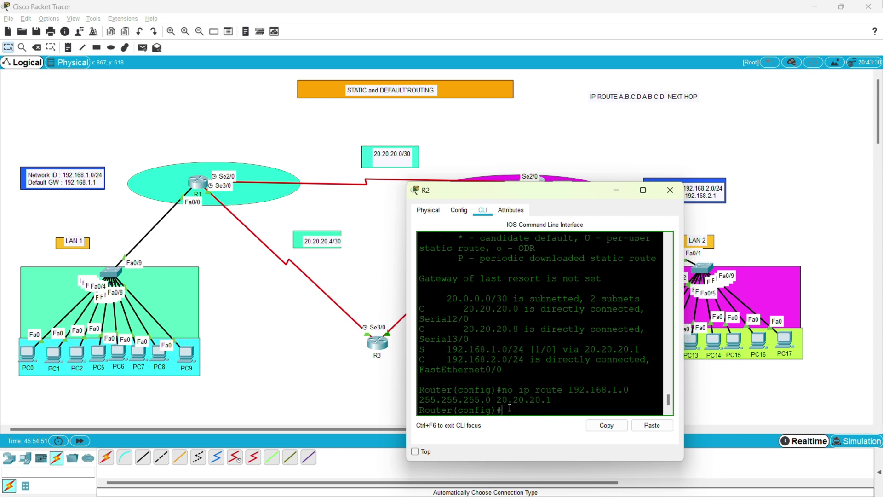
# Rerun 'do sh ip route' on R2, showing only the three connected networks.
pyautogui.press('Up')
pyautogui.press('Up')
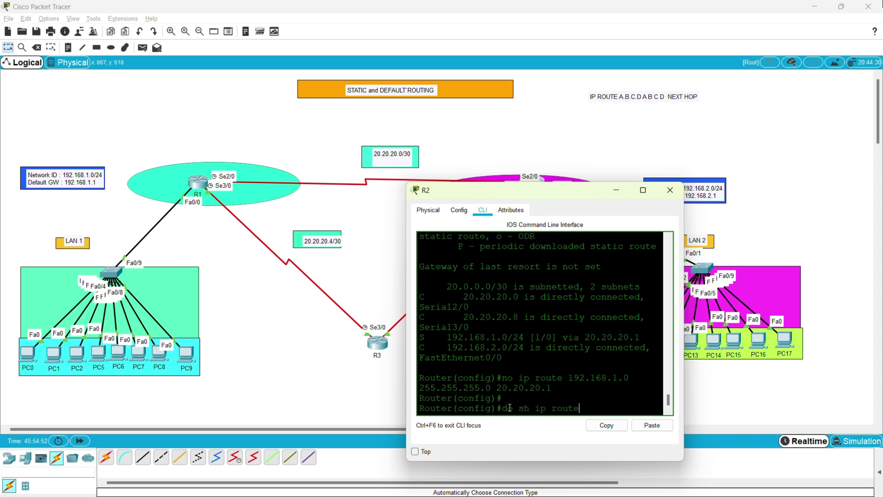
pyautogui.press('Return')
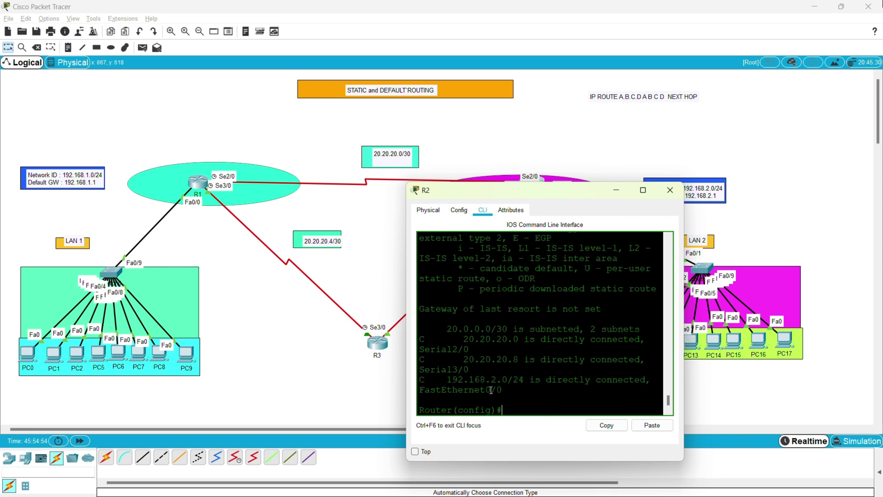
pyautogui.moveTo(498, 390); pyautogui.dragTo(418, 334)
pyautogui.click(498, 366)
pyautogui.moveTo(503, 390); pyautogui.dragTo(424, 338)
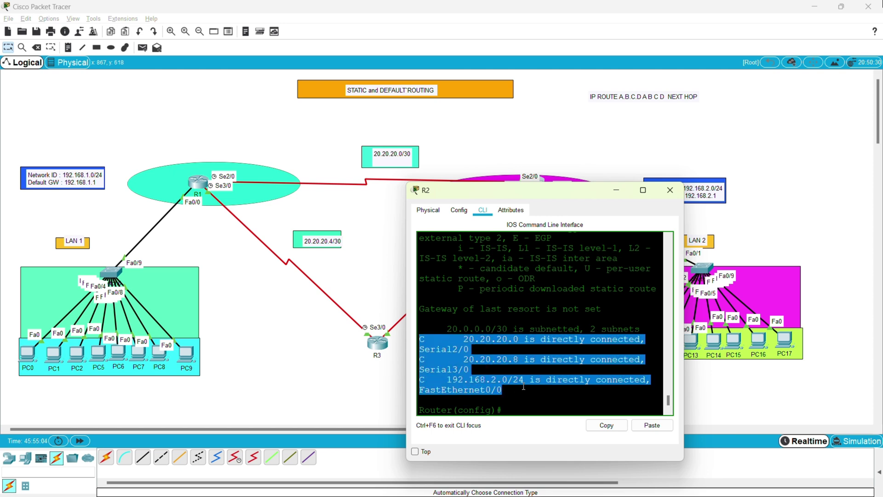
pyautogui.click(583, 349)
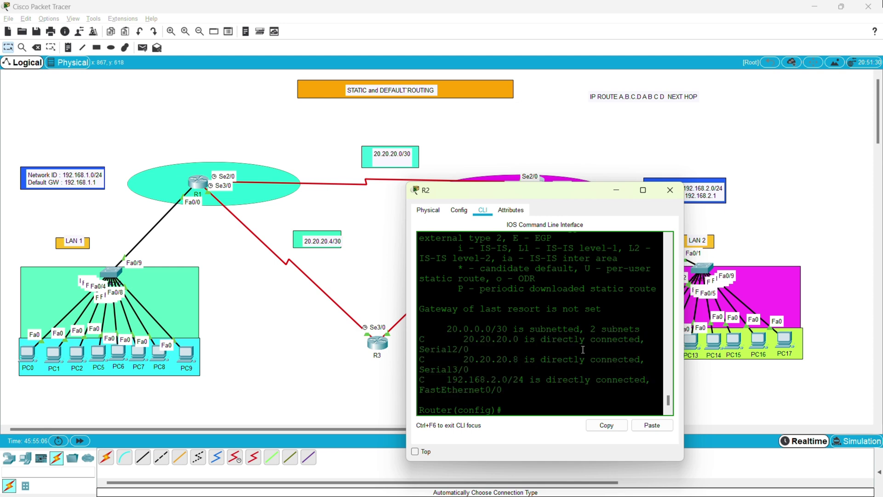
# Ping 192.168.1.1 from R2 and highlight the 0 percent (0/5) success line.
pyautogui.click(525, 402)
pyautogui.write('ping 192.168.1.1')
pyautogui.press('Return')
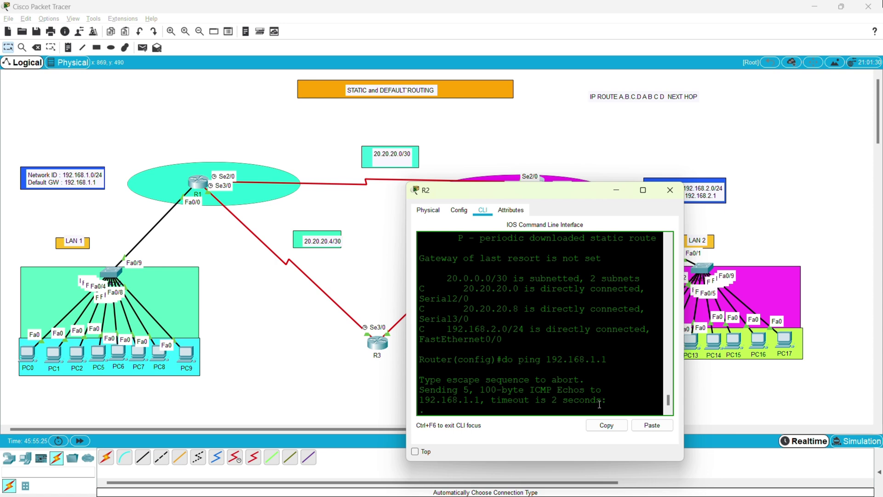
pyautogui.moveTo(597, 400); pyautogui.dragTo(488, 399)
pyautogui.click(535, 411)
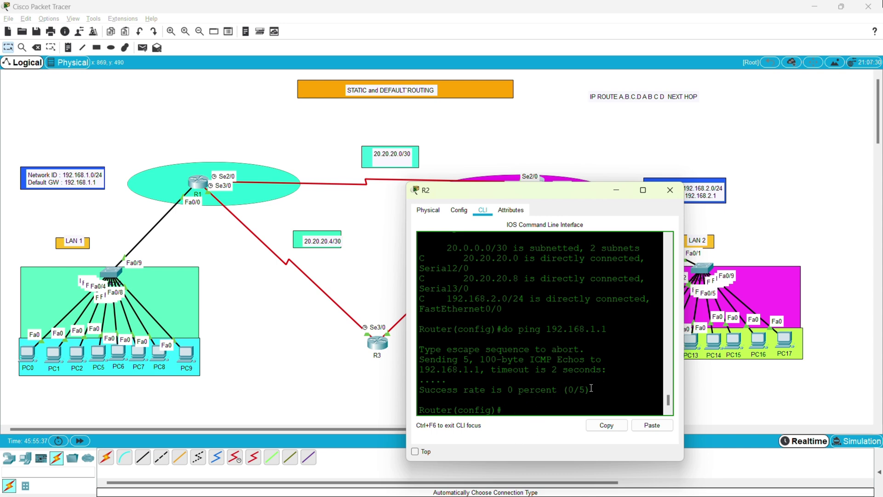
pyautogui.moveTo(591, 388); pyautogui.dragTo(426, 389)
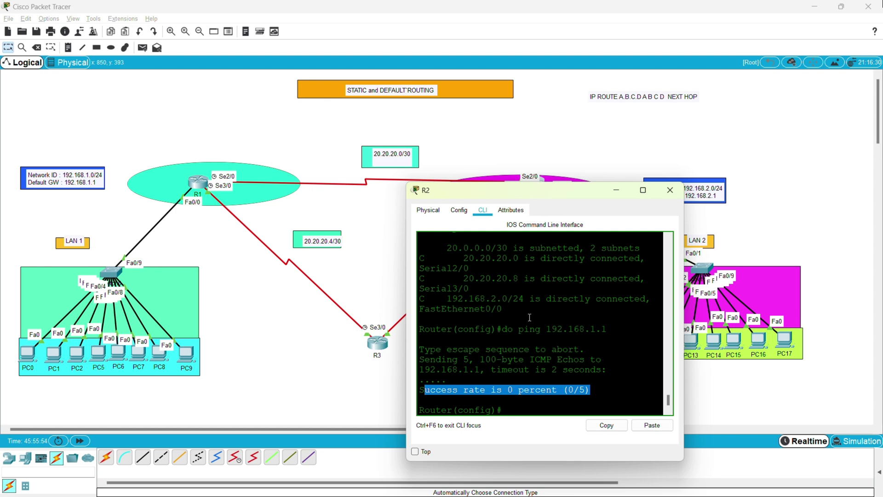
pyautogui.click(531, 413)
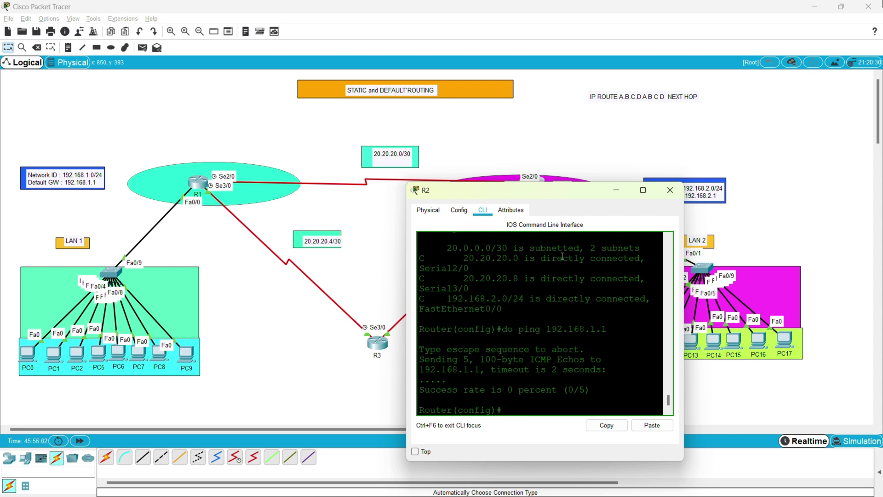
# Re-add R2's static route 'ip route 192.168.1.0 255.255.255.0 20.20.20.1'.
pyautogui.moveTo(534, 200)
pyautogui.mouseDown()
pyautogui.moveTo(518, 261)
pyautogui.moveTo(543, 214)
pyautogui.moveTo(536, 206)
pyautogui.mouseUp()
pyautogui.write('ip route')
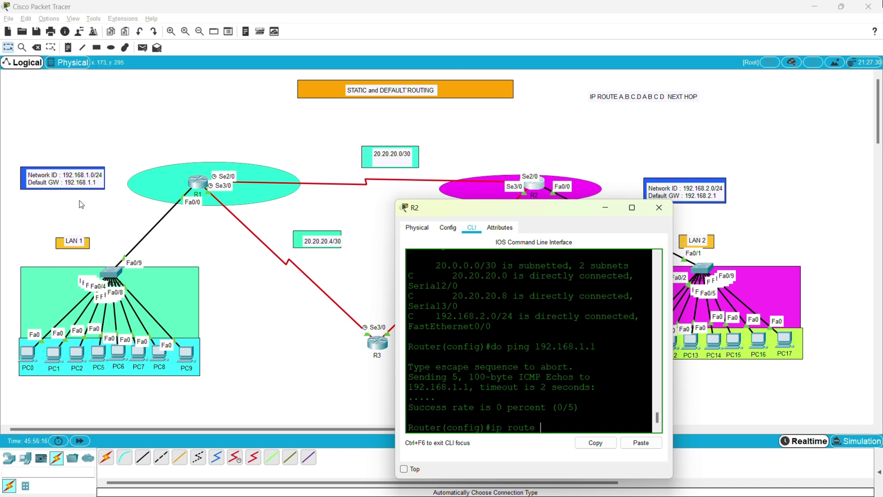
pyautogui.write(' 192.168.1.0 255.255.255.')
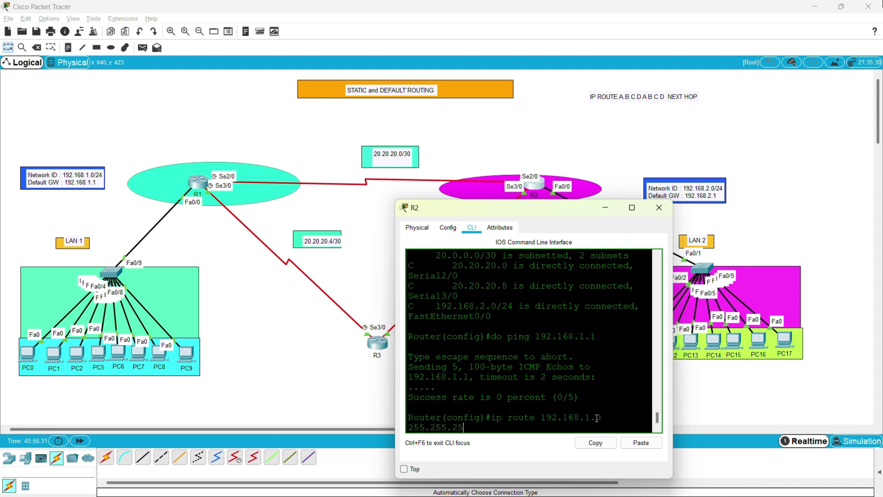
pyautogui.write('0')
pyautogui.press('Return')
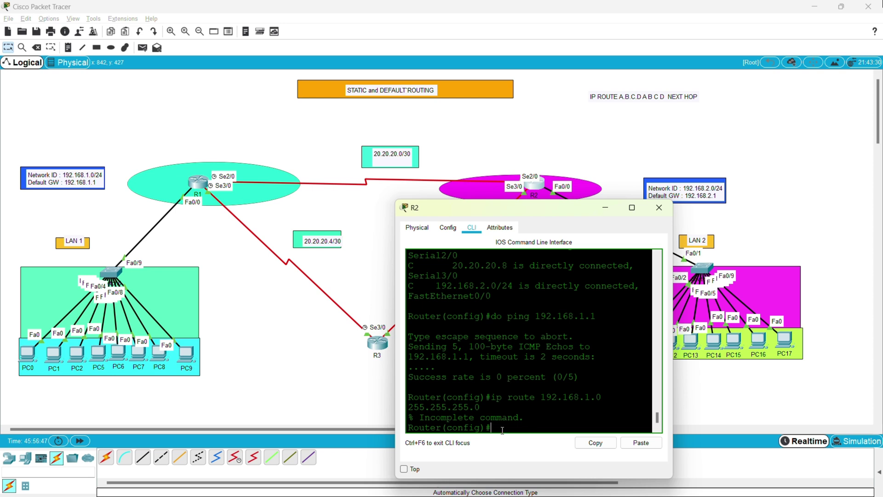
pyautogui.press('Up')
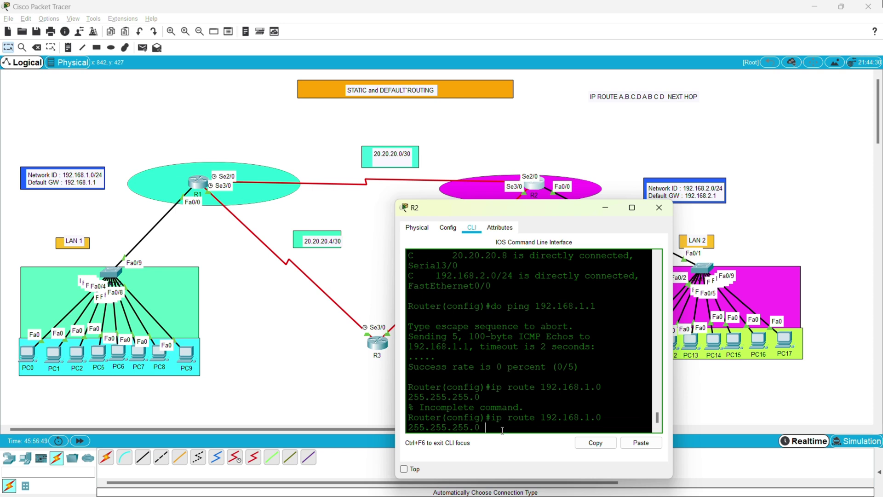
pyautogui.write('20.20.20.1')
pyautogui.press('Return')
# Save R2's configuration with 'do wr' and ping 192.168.1.1 at 5/5 success.
pyautogui.write('do wr')
pyautogui.press('Return')
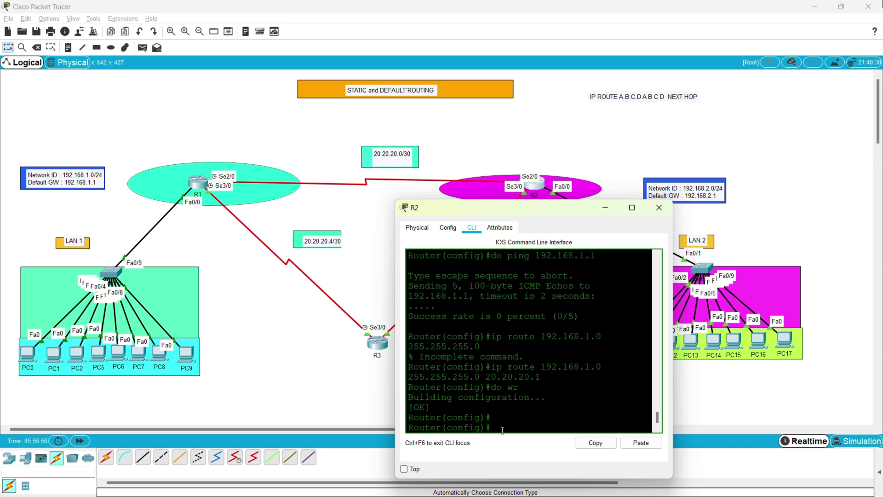
pyautogui.press('Return')
pyautogui.press('Return')
pyautogui.press('Return')
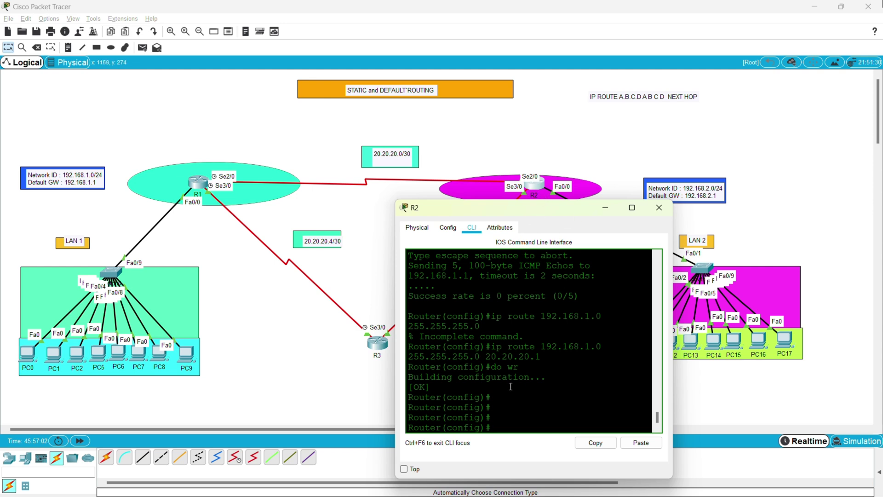
pyautogui.write('do ping 192.168.1.1')
pyautogui.press('Return')
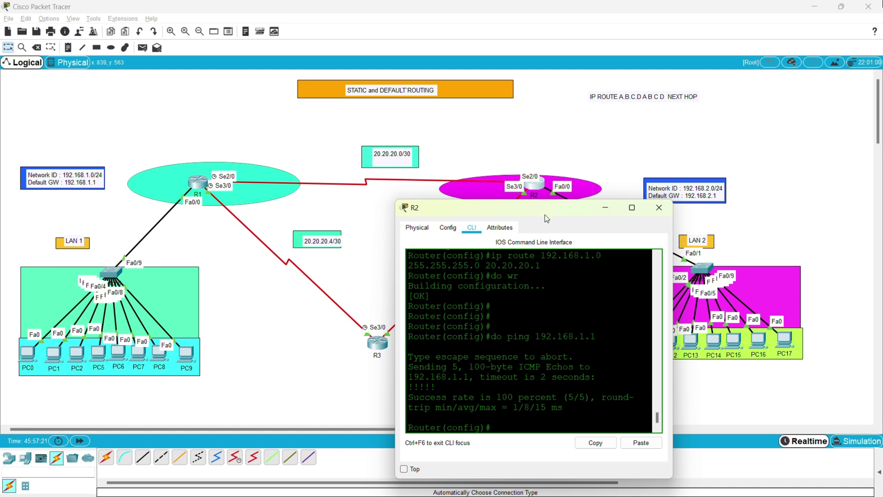
pyautogui.moveTo(542, 208); pyautogui.dragTo(622, 257)
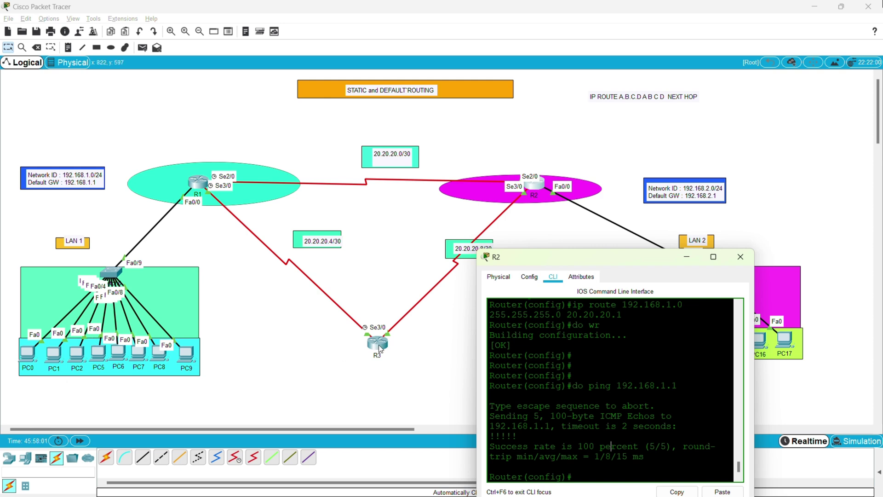
# Nudge router R3 left and then back into its spot at the bottom of the topology.
pyautogui.moveTo(381, 346); pyautogui.dragTo(362, 340)
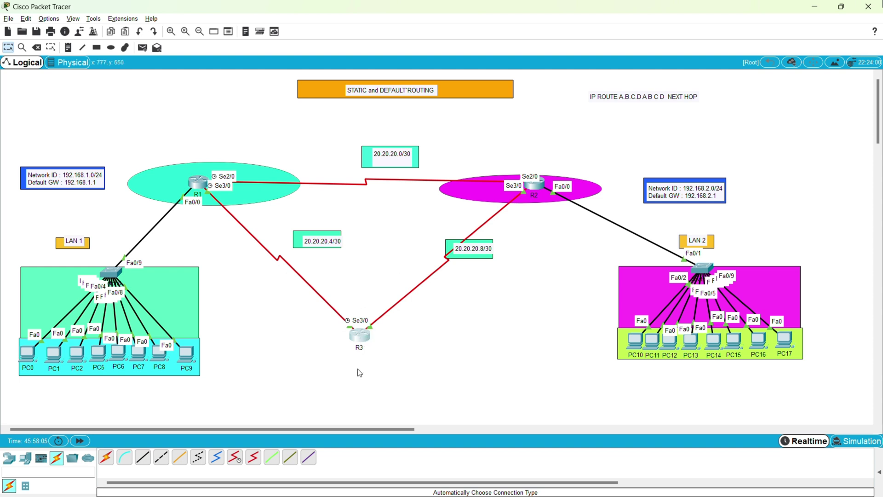
pyautogui.moveTo(363, 341); pyautogui.dragTo(377, 352)
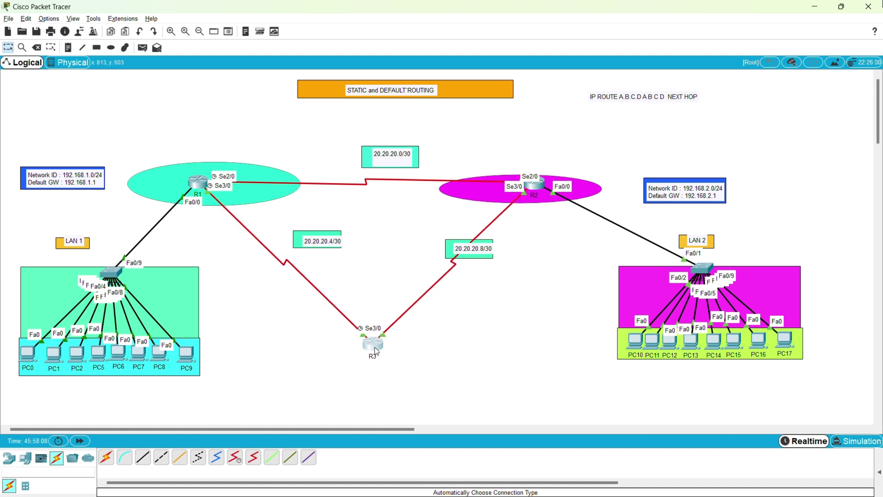
pyautogui.click(375, 349)
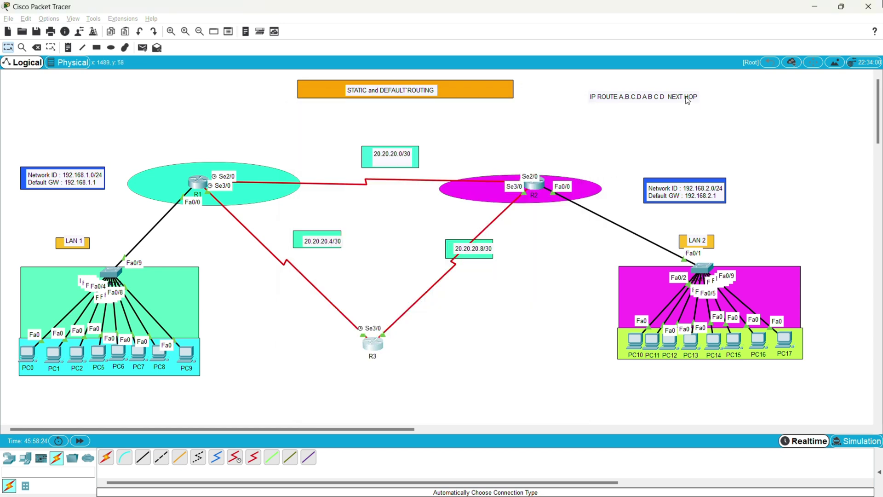
# Copy the IP ROUTE syntax note and paste a duplicate note just below it.
pyautogui.click(687, 100)
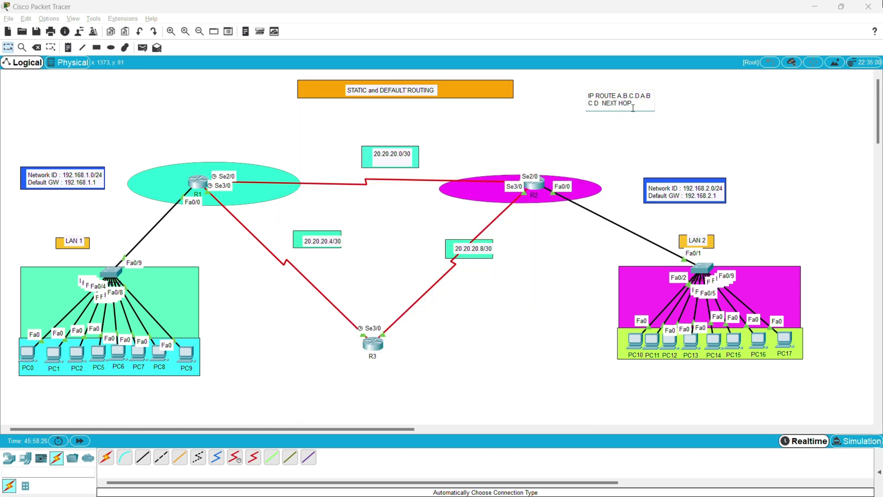
pyautogui.moveTo(633, 107); pyautogui.dragTo(583, 96)
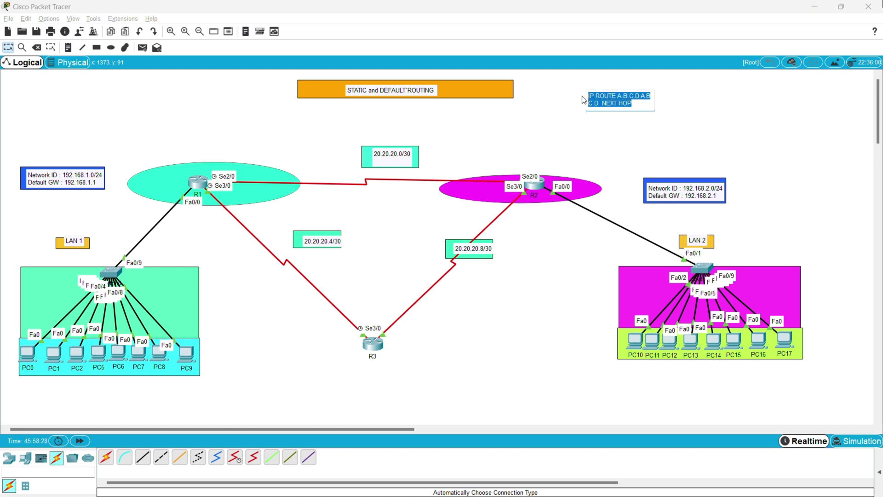
pyautogui.click(589, 119)
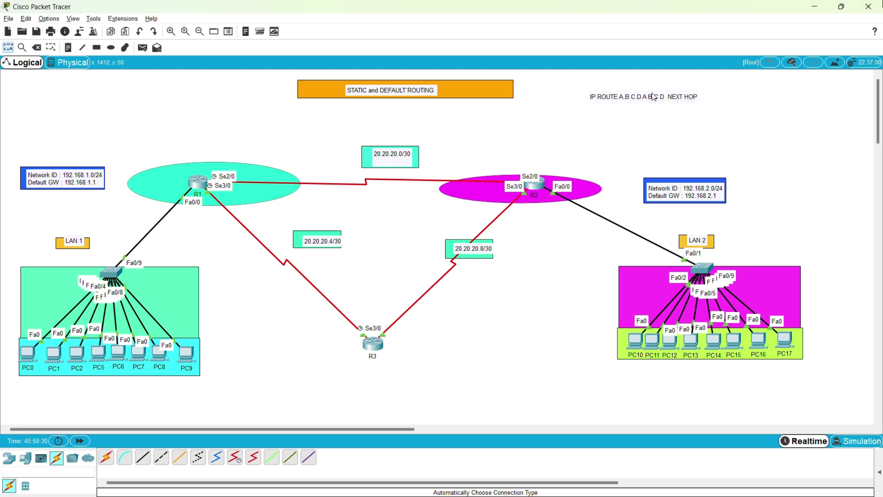
pyautogui.moveTo(712, 96); pyautogui.dragTo(419, 82)
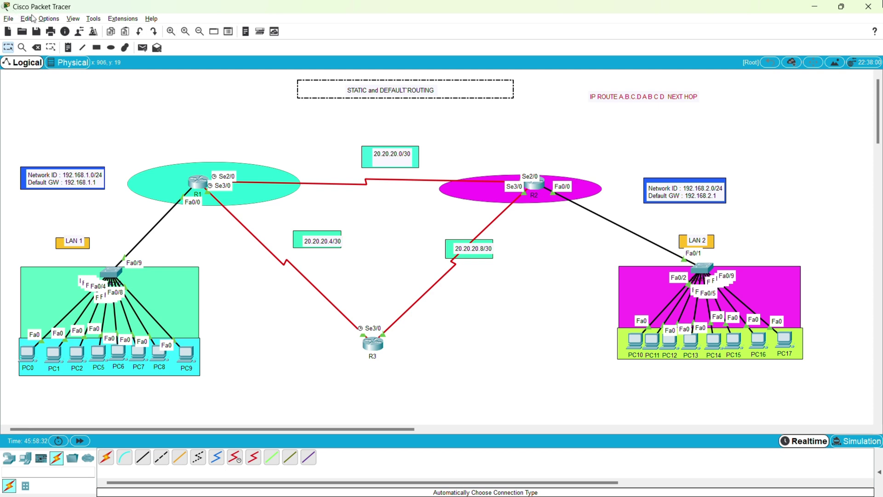
pyautogui.click(69, 47)
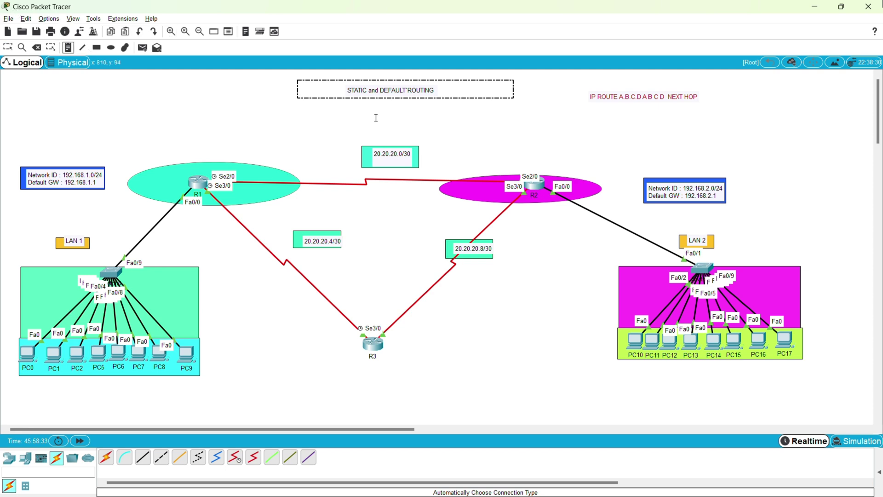
pyautogui.click(588, 114)
pyautogui.write('IP ROUTE A.B.C.D A B C D  NEXT HOP')
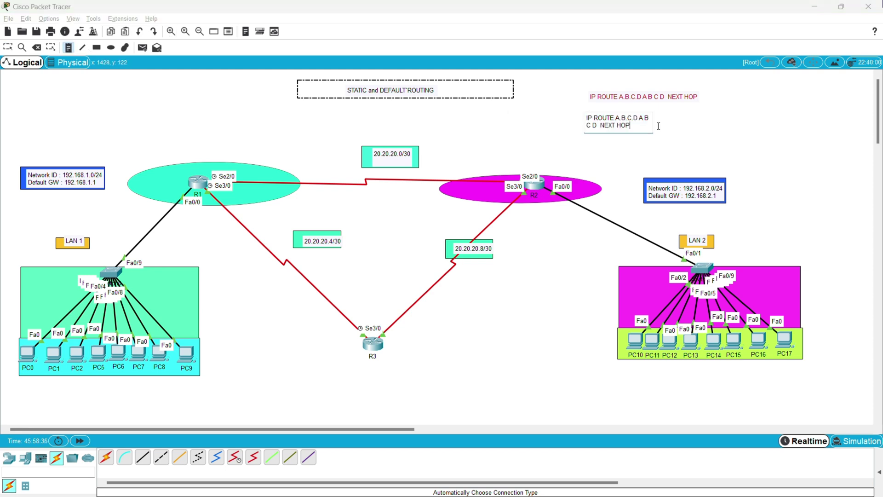
pyautogui.click(659, 126)
pyautogui.press('Escape')
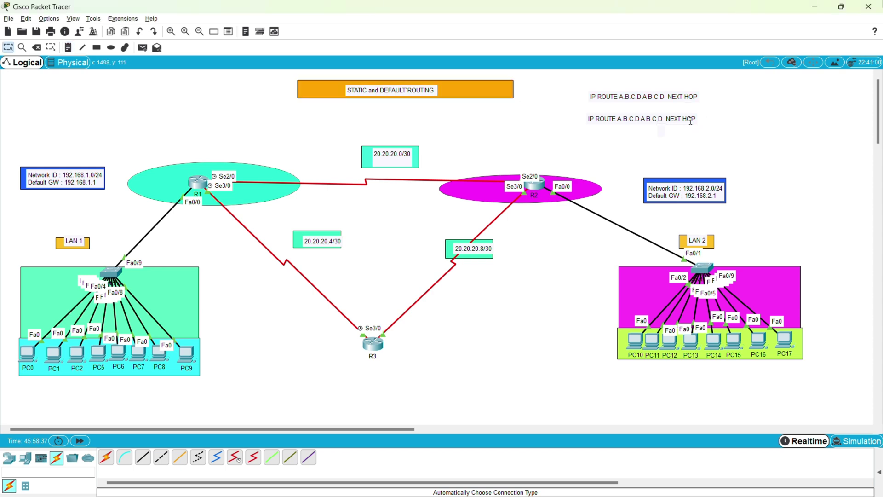
# Append '(Administrative Distance)' to the duplicate note and align both route notes.
pyautogui.doubleClick(690, 121)
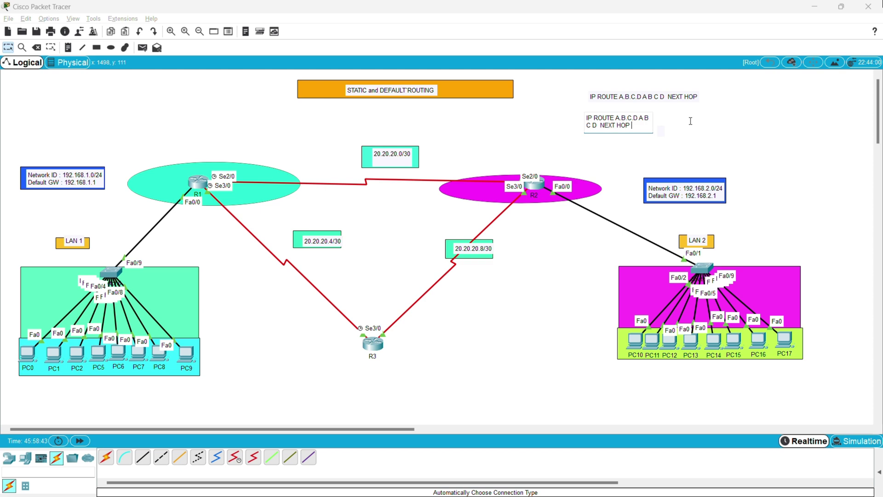
pyautogui.write('Administrative D')
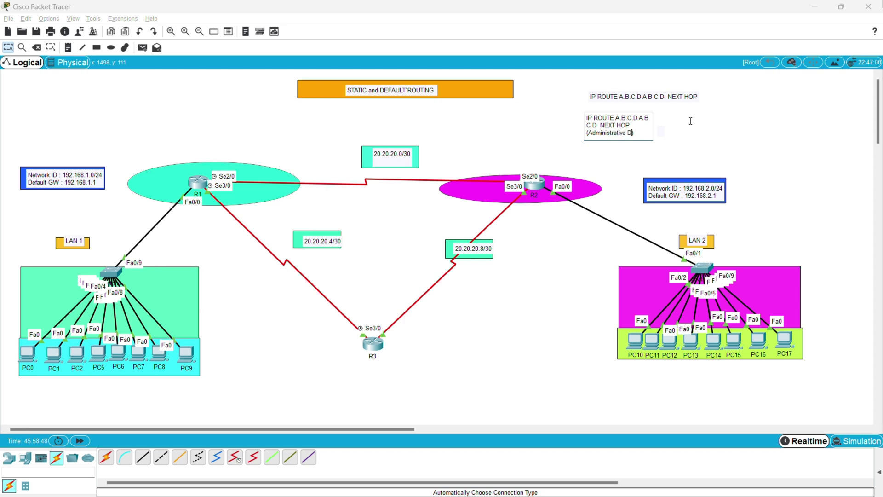
pyautogui.write('nce')
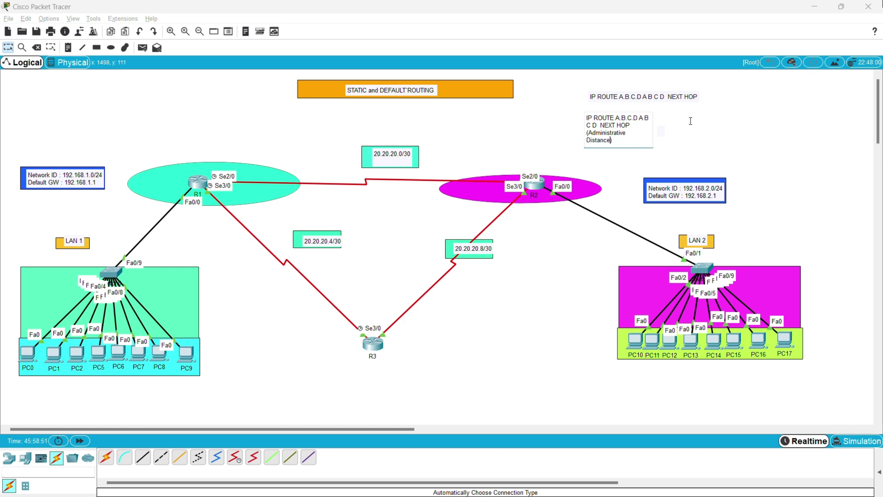
pyautogui.click(671, 168)
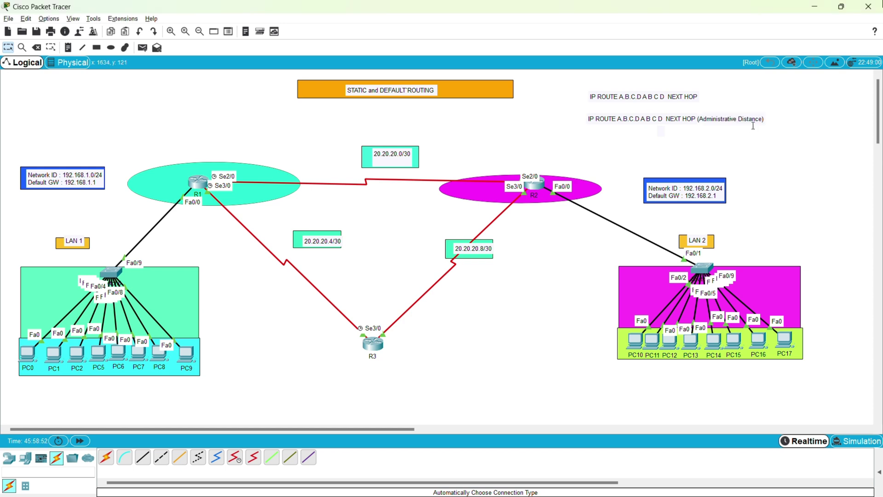
pyautogui.moveTo(725, 117); pyautogui.dragTo(728, 120)
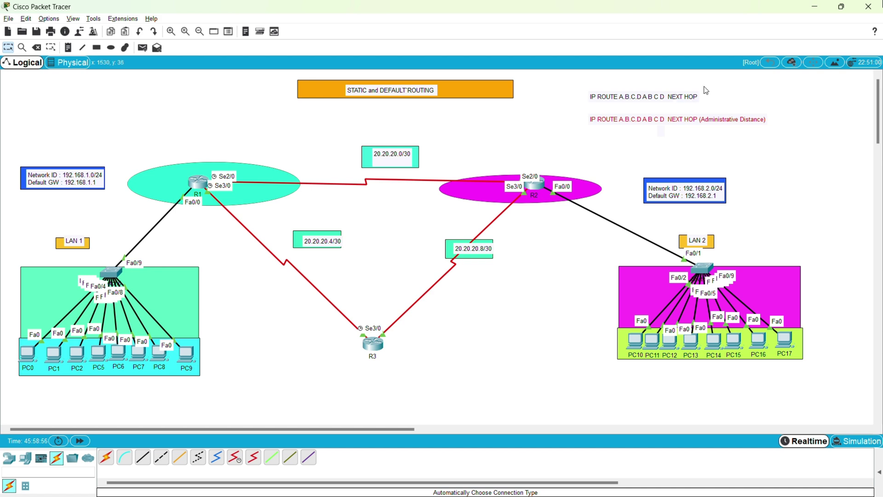
pyautogui.moveTo(680, 100)
pyautogui.mouseDown()
pyautogui.moveTo(695, 99)
pyautogui.moveTo(682, 101)
pyautogui.mouseUp()
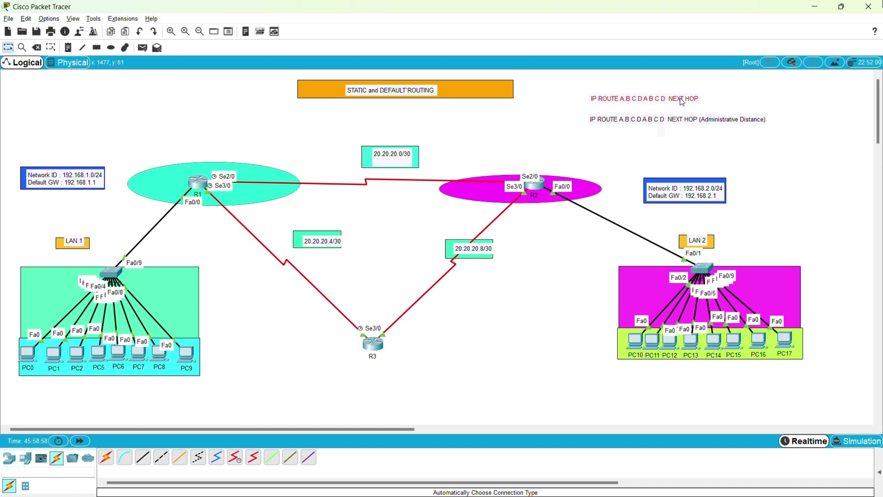
pyautogui.click(580, 281)
pyautogui.click(402, 27)
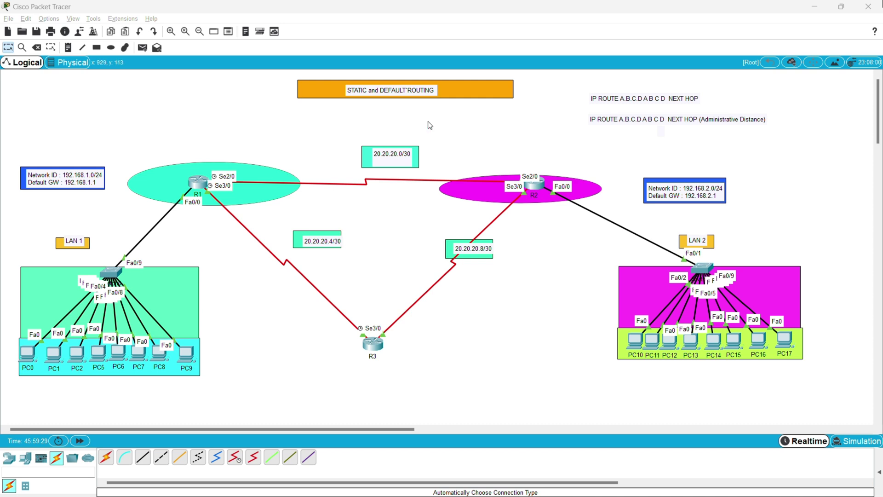
pyautogui.moveTo(408, 92)
pyautogui.mouseDown()
pyautogui.moveTo(398, 94)
pyautogui.moveTo(414, 95)
pyautogui.mouseUp()
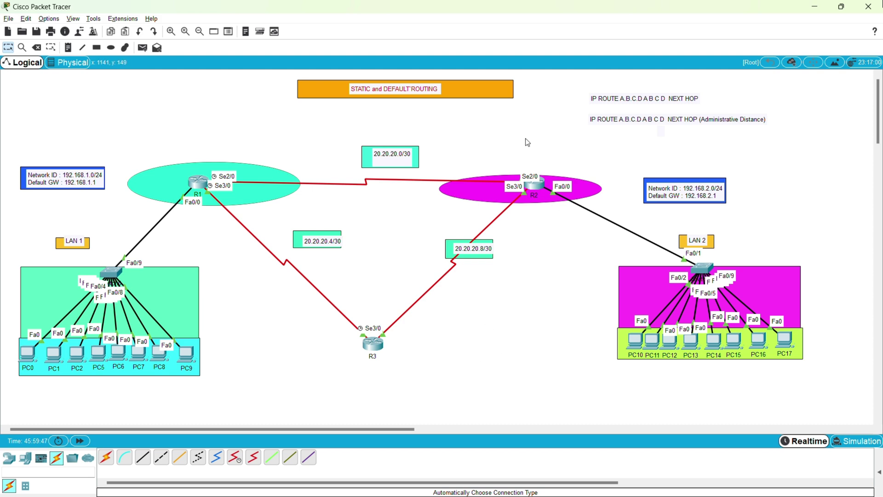
pyautogui.moveTo(419, 92)
pyautogui.mouseDown()
pyautogui.moveTo(410, 93)
pyautogui.moveTo(417, 93)
pyautogui.mouseUp()
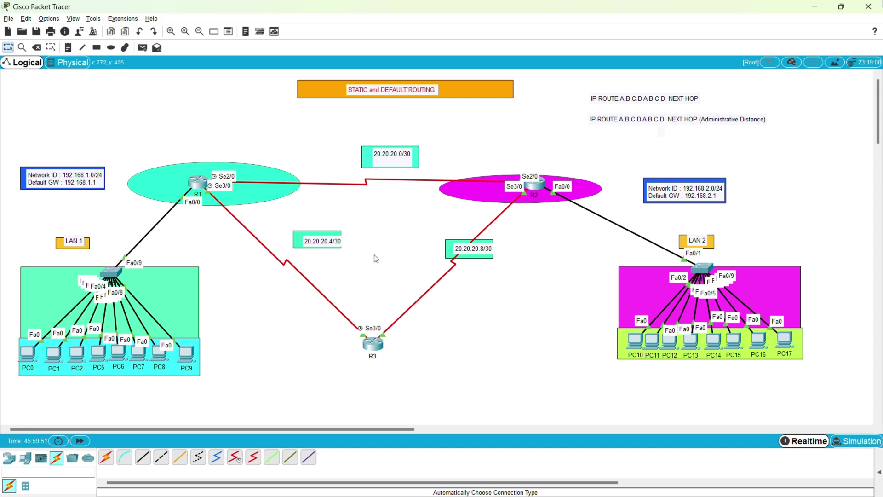
# Ping 192.168.2.2 from PC0 and highlight the 4 sent, 4 received, 0% loss statistics.
pyautogui.click(27, 354)
pyautogui.scroll(-10, 343, 340)
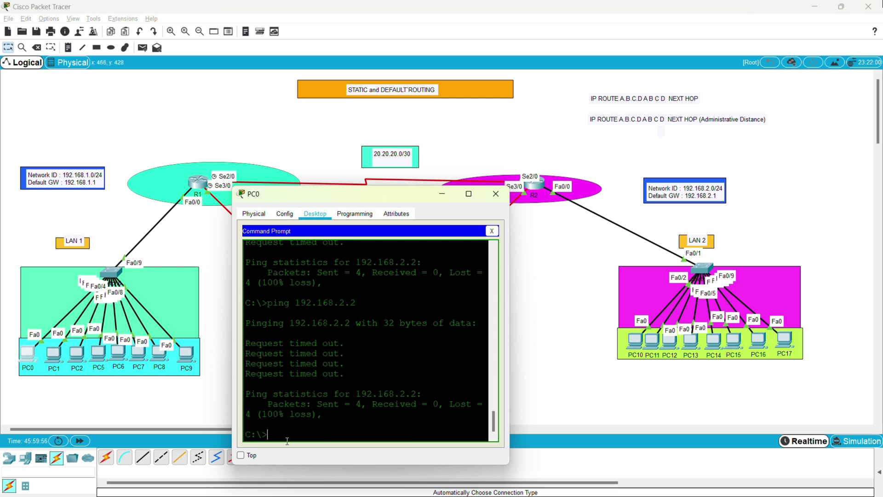
pyautogui.write('ping 192.168.2.2')
pyautogui.press('Return')
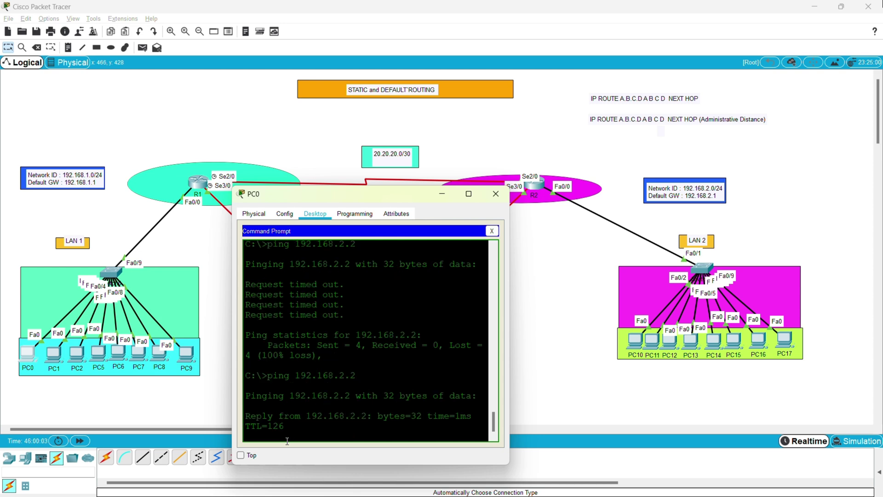
pyautogui.moveTo(396, 431); pyautogui.dragTo(256, 377)
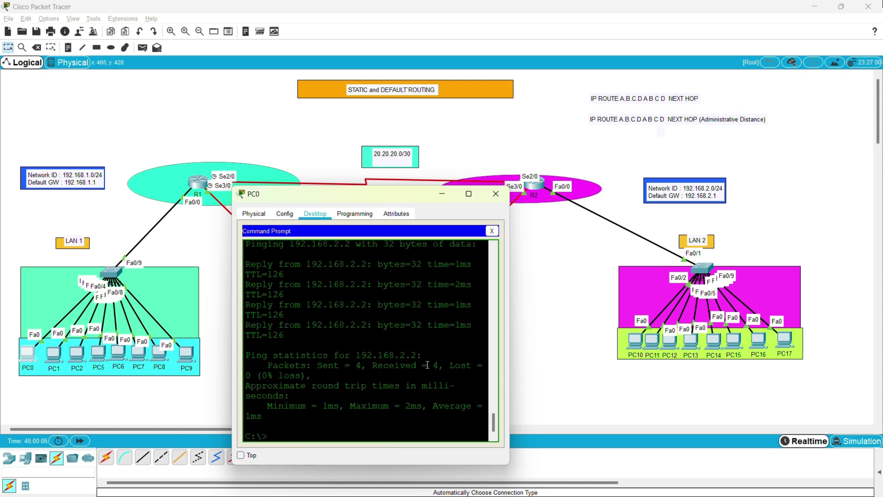
pyautogui.moveTo(363, 365); pyautogui.dragTo(328, 365)
pyautogui.moveTo(439, 365); pyautogui.dragTo(380, 371)
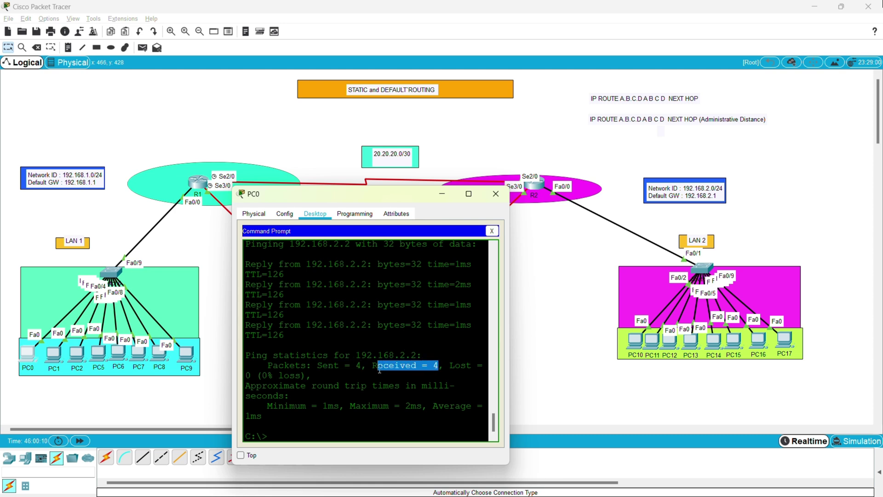
pyautogui.moveTo(313, 375); pyautogui.dragTo(243, 388)
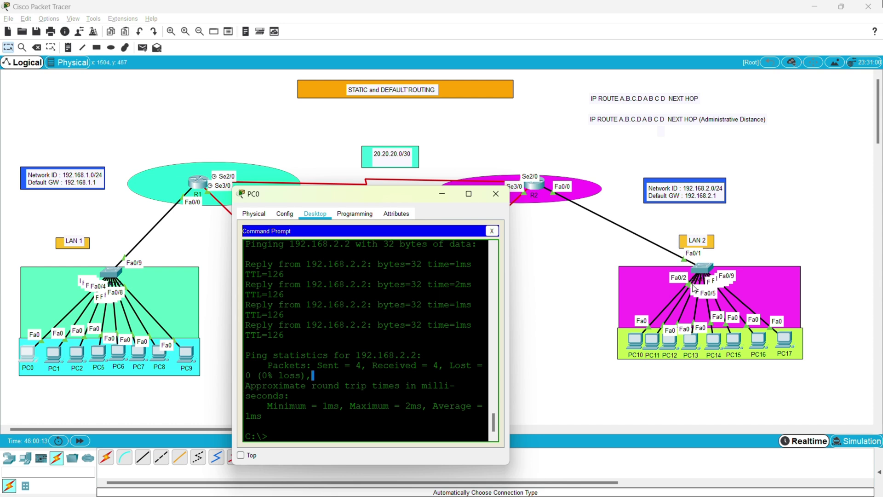
# Ping 192.168.1.1 from PC10, highlight the 4/4 replies, and minimize PC10's window.
pyautogui.click(630, 341)
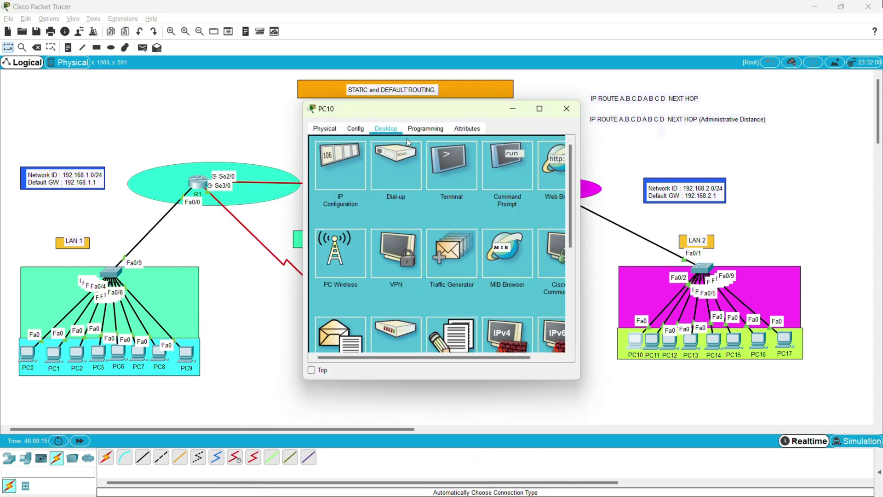
pyautogui.click(505, 178)
pyautogui.scroll(-10, 375, 339)
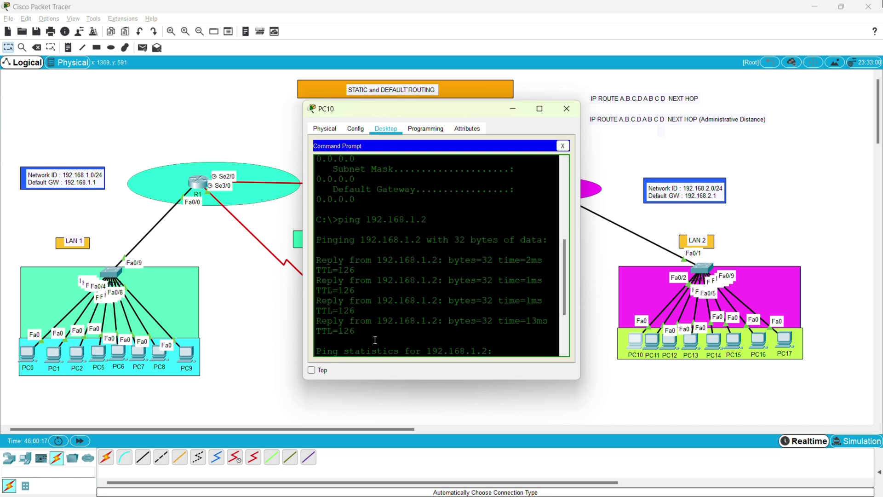
pyautogui.write('ping')
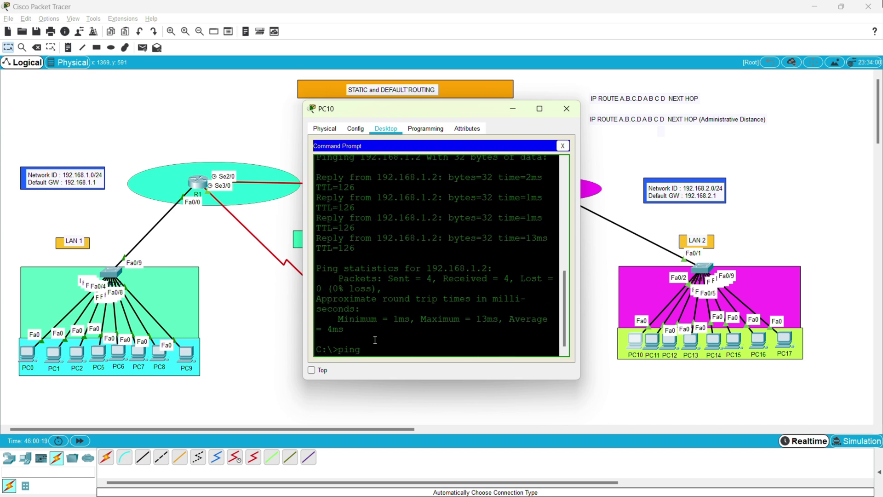
pyautogui.write(' 192.168.1.1')
pyautogui.press('Return')
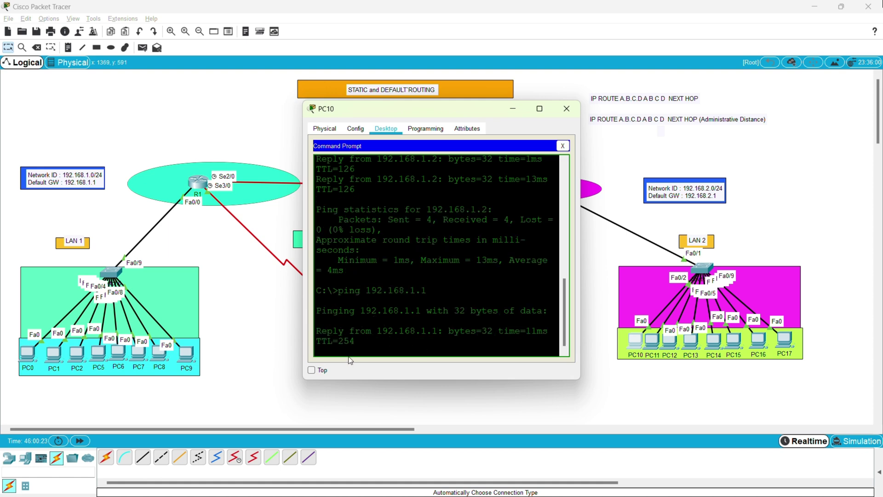
pyautogui.moveTo(424, 349); pyautogui.dragTo(307, 244)
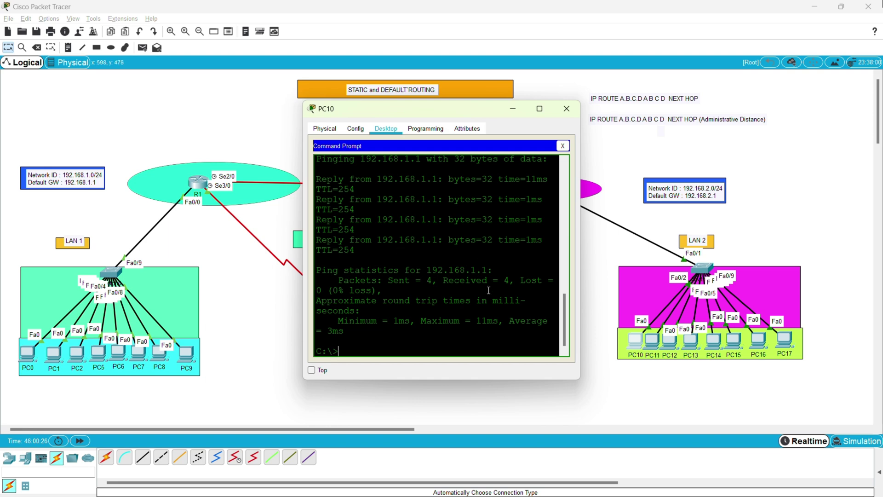
pyautogui.click(513, 109)
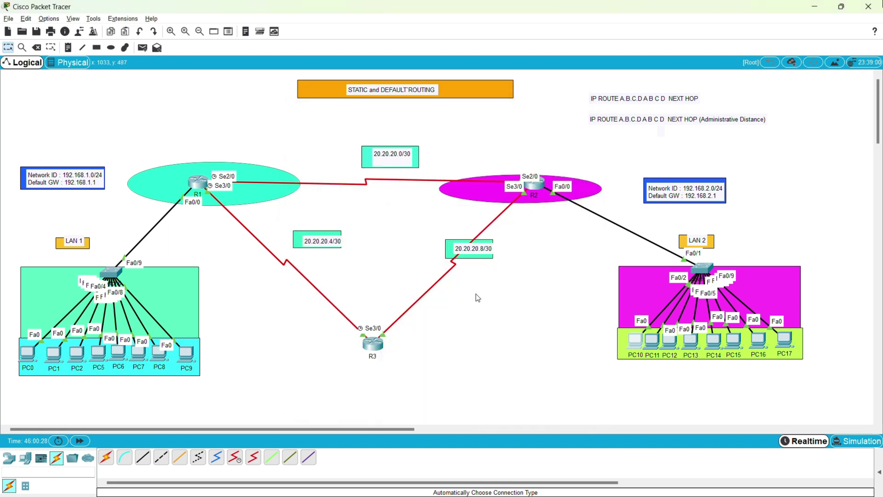
# On R1, prefix the recalled route with 'no' to delete 'ip route 192.168.2.0 255.255.255.0 20.20.20.2'.
pyautogui.click(198, 182)
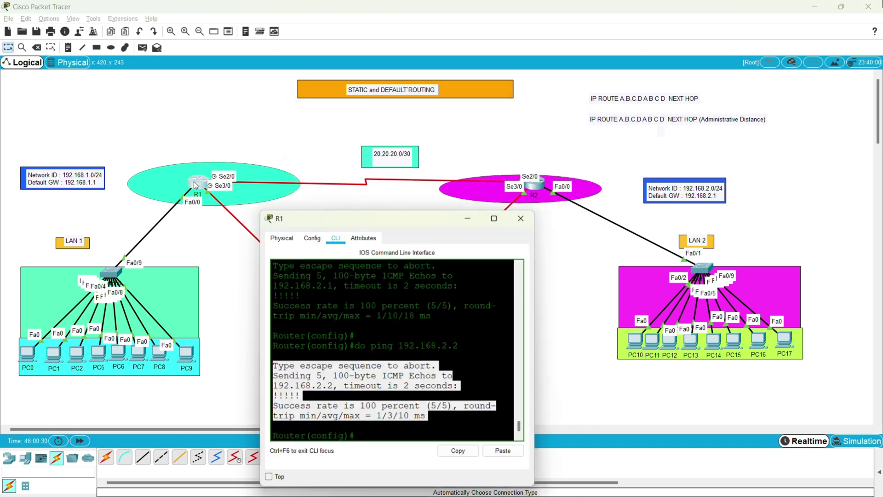
pyautogui.click(397, 416)
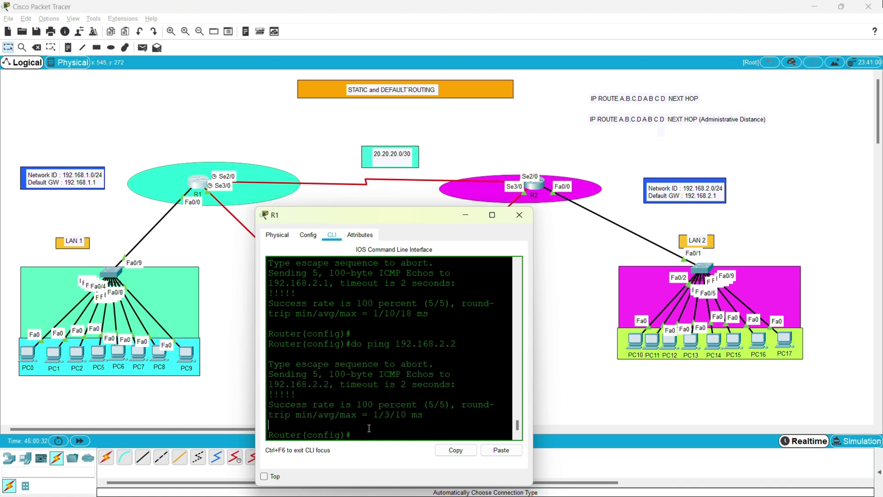
pyautogui.press('Up')
pyautogui.press('Up')
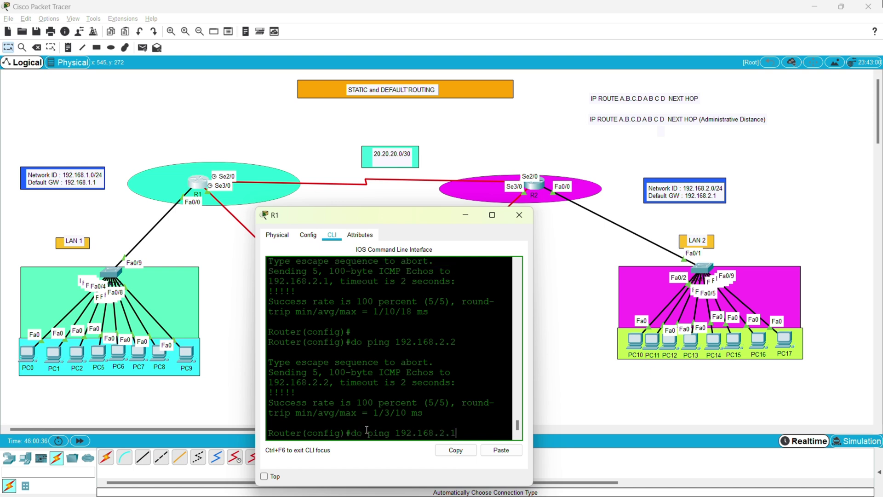
pyautogui.press('Left')
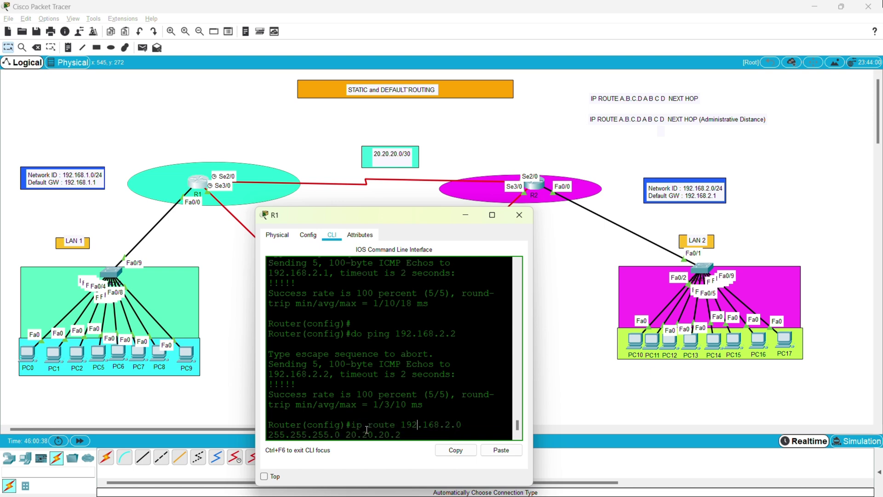
pyautogui.hotkey('ctrl', 'a')
pyautogui.write('no')
pyautogui.press('Return')
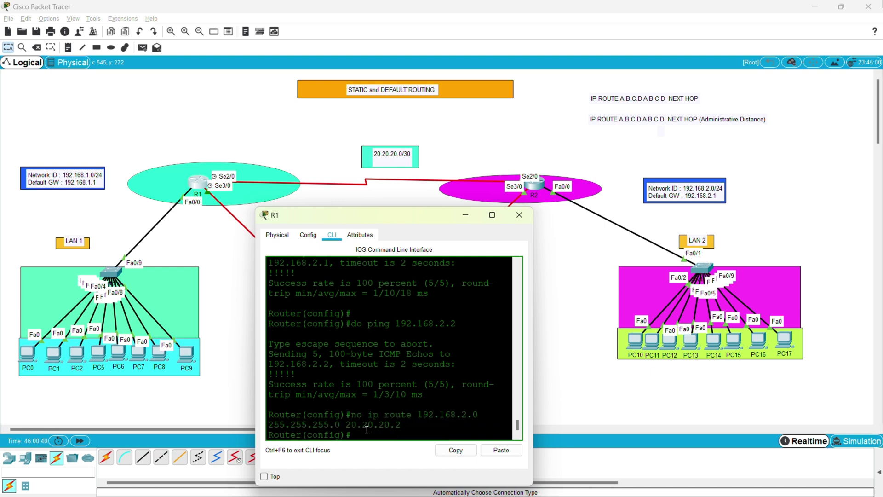
# Rerun PC10's ping to 192.168.1.1 and highlight the timeouts.
pyautogui.click(626, 348)
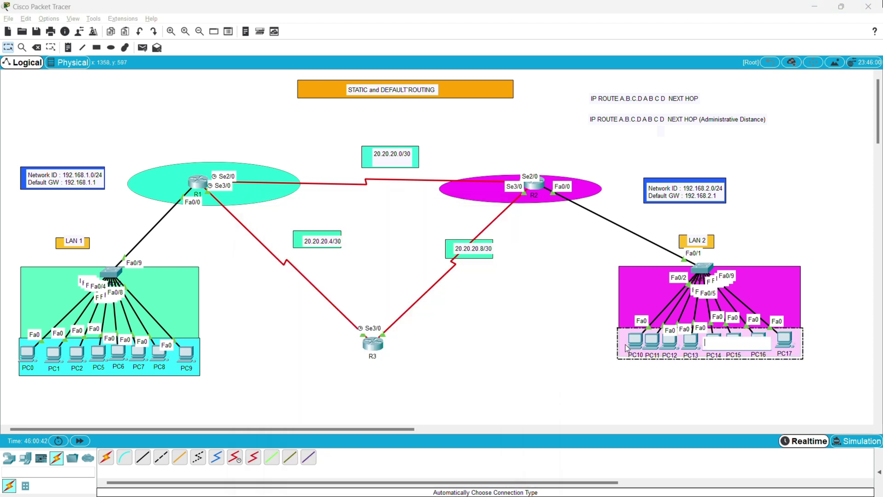
pyautogui.click(638, 340)
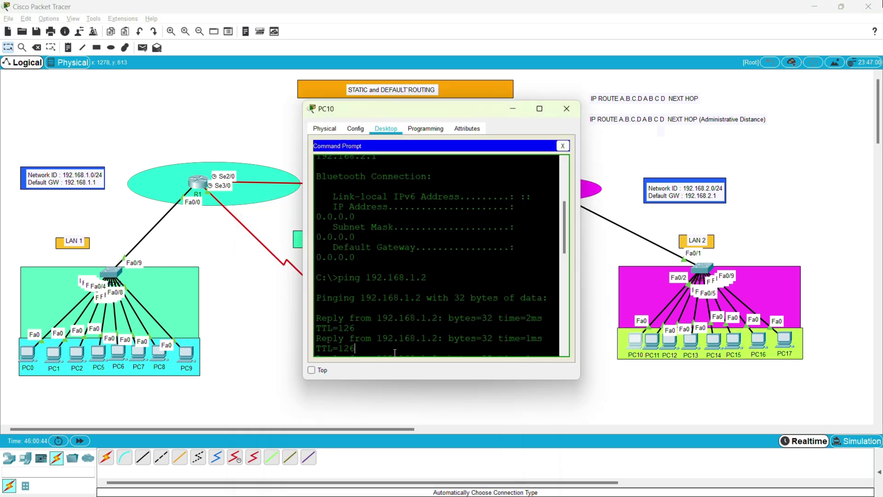
pyautogui.press('Return')
pyautogui.press('Return')
pyautogui.press('Up')
pyautogui.press('Return')
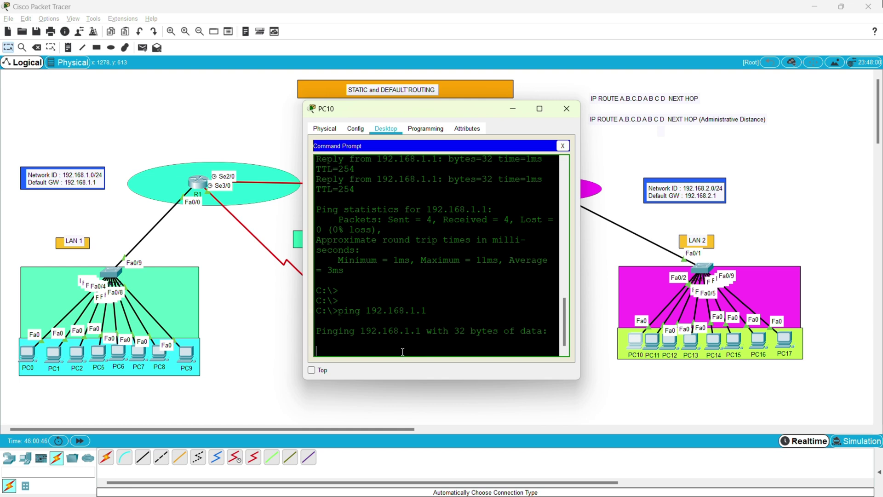
pyautogui.moveTo(406, 353); pyautogui.dragTo(323, 301)
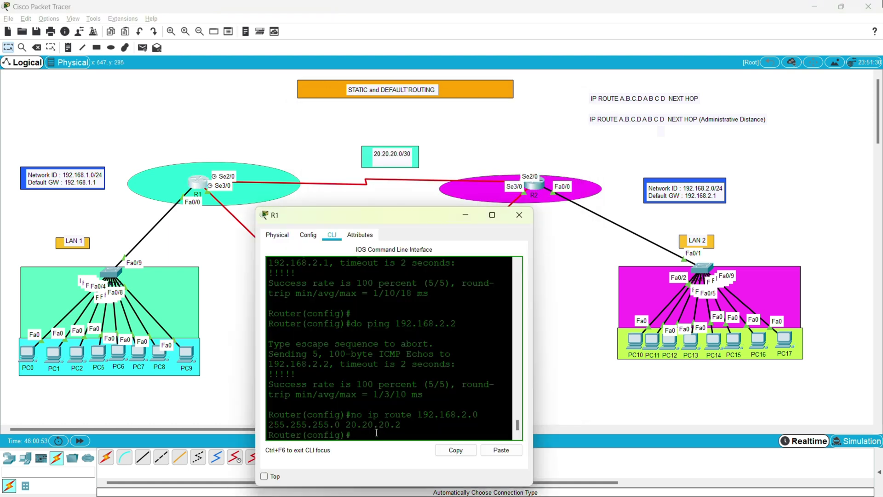
# Re-add R1's route 'ip route 192.168.2.0 255.255.255.0 20.20.20.2' by dropping the 'no' prefix.
pyautogui.press('Up')
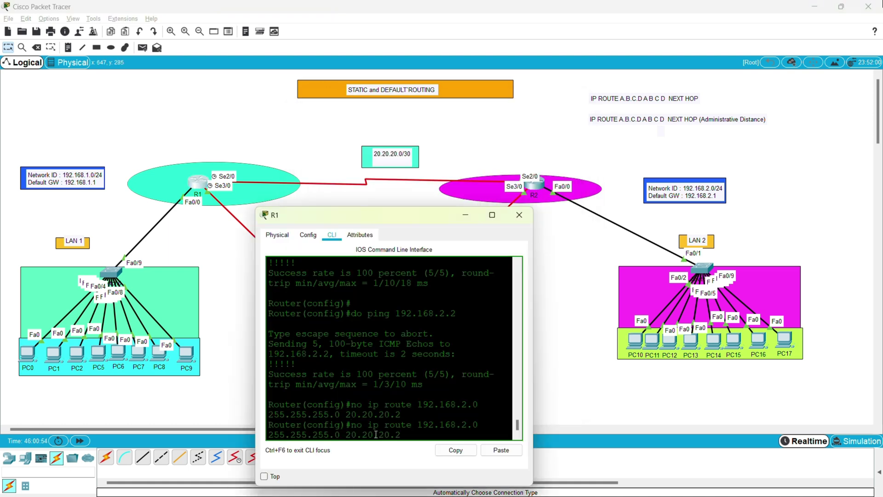
pyautogui.press('Left')
pyautogui.press('Left')
pyautogui.press('Left')
pyautogui.press('Left')
pyautogui.press('Left')
pyautogui.press('Left')
pyautogui.press('Left')
pyautogui.press('Left')
pyautogui.press('Left')
pyautogui.press('Left')
pyautogui.press('Left')
pyautogui.press('Left')
pyautogui.press('Left')
pyautogui.press('Left')
pyautogui.press('Left')
pyautogui.press('Left')
pyautogui.press('BackSpace')
pyautogui.press('Delete')
pyautogui.press('Delete')
pyautogui.press('Return')
# Ping 192.168.1.1 from PC10 again, highlight the 4/4 successful replies, and minimize the window.
pyautogui.click(635, 345)
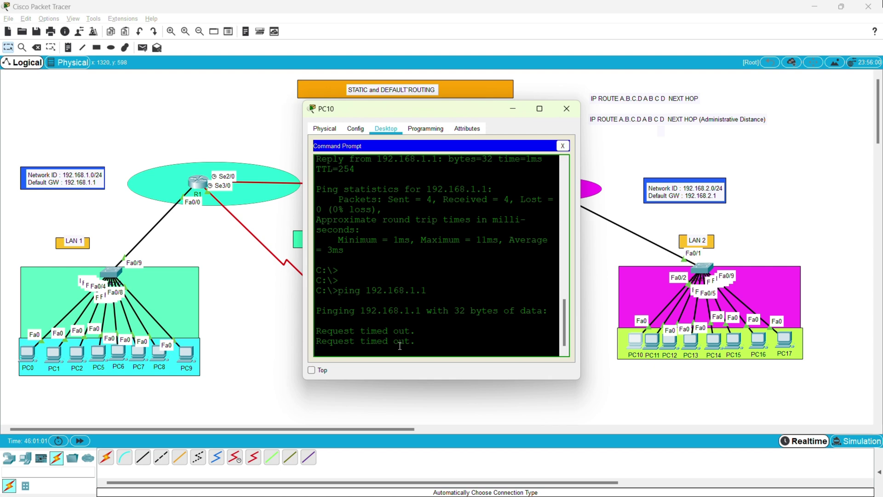
pyautogui.hotkey('ctrl', 'c')
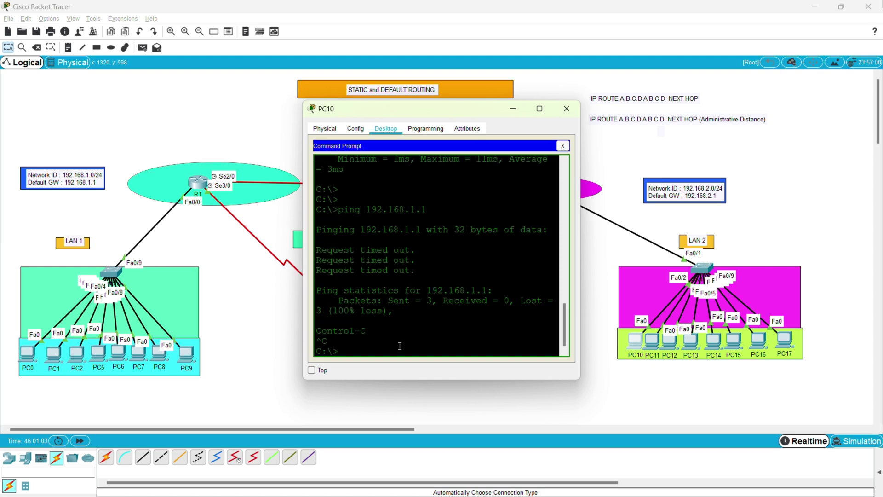
pyautogui.press('Up')
pyautogui.press('Return')
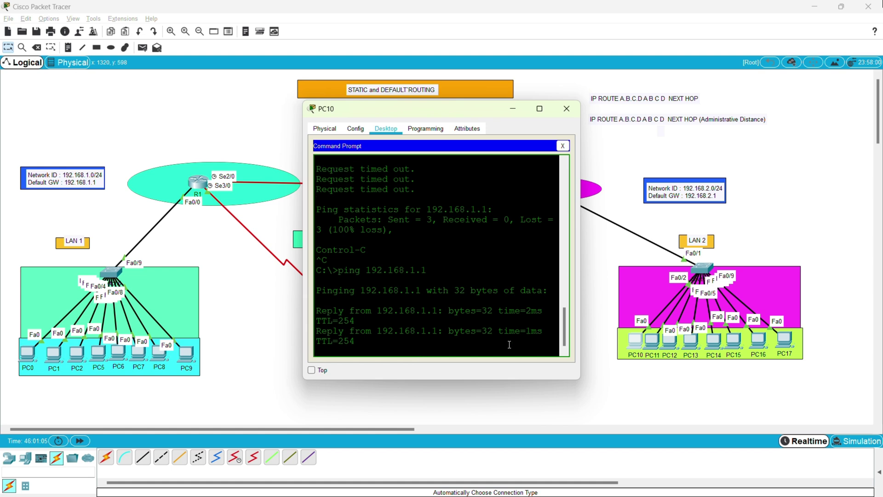
pyautogui.moveTo(396, 340); pyautogui.dragTo(332, 292)
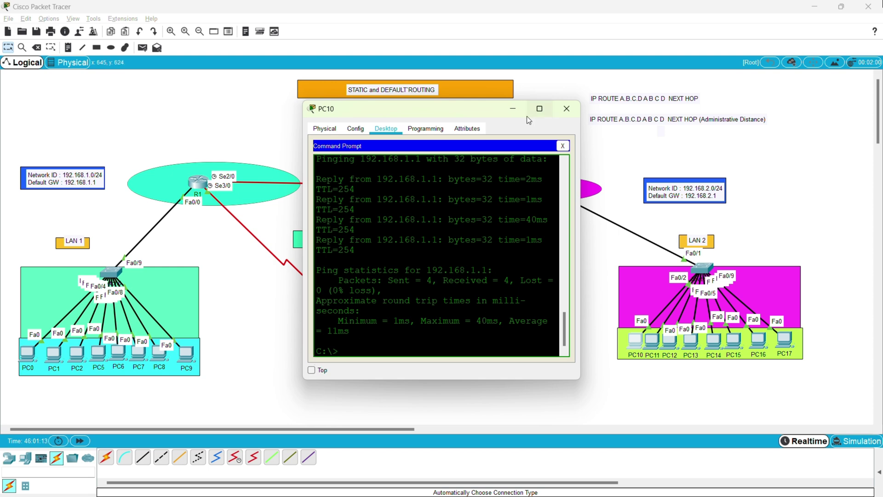
pyautogui.click(514, 107)
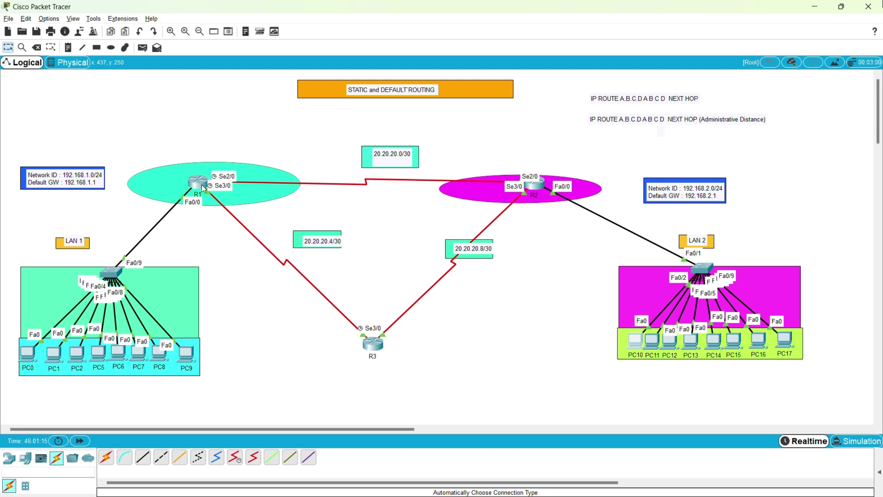
# Run 'no ip route 192.168.2.0 255.255.255.0 20.20.20.2' on R1 again.
pyautogui.click(202, 187)
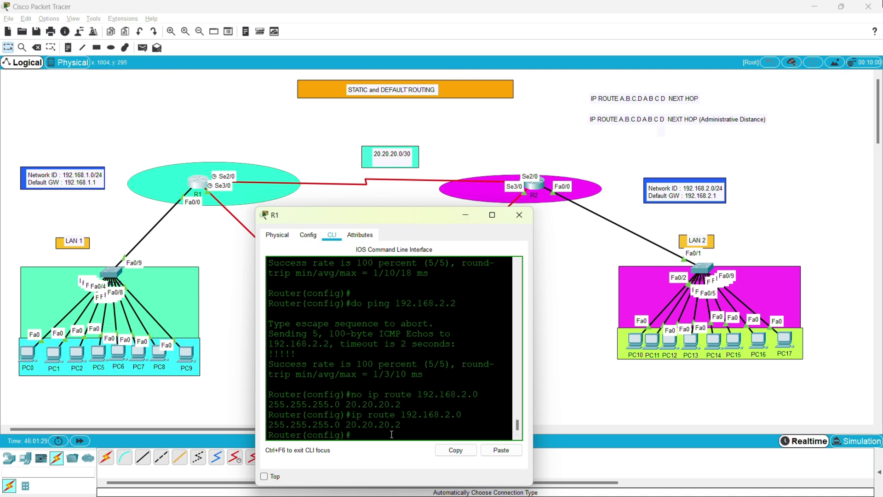
pyautogui.press('Return')
pyautogui.press('Return')
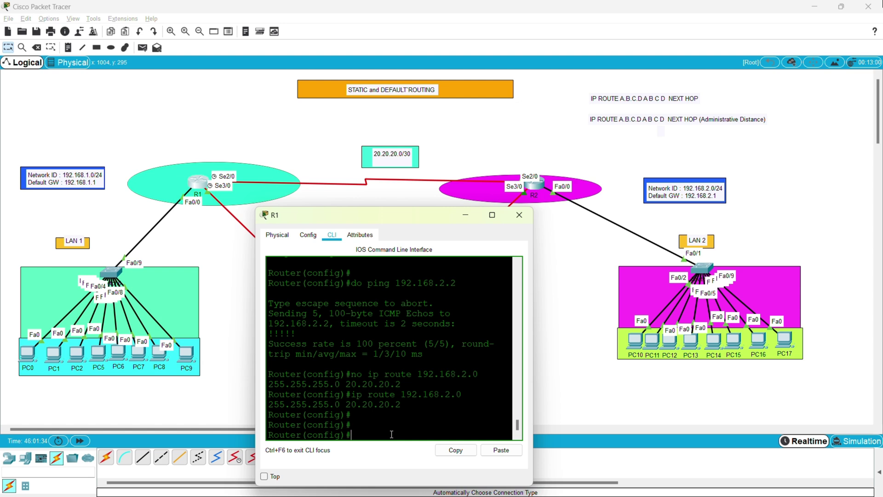
pyautogui.write('no ip route')
pyautogui.press('Up')
pyautogui.press('Up')
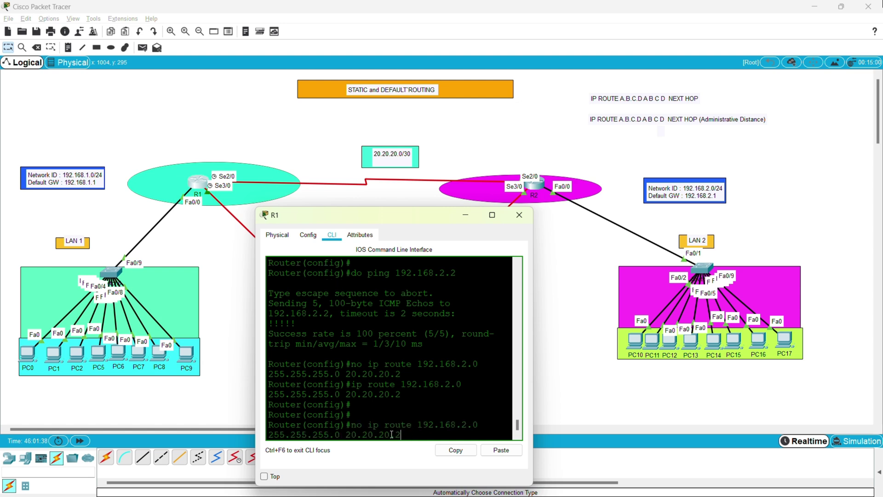
pyautogui.press('Return')
pyautogui.press('Return')
# Display R1's routing table with 'do sh ip route' and highlight the connected-only routes.
pyautogui.write('do sh o')
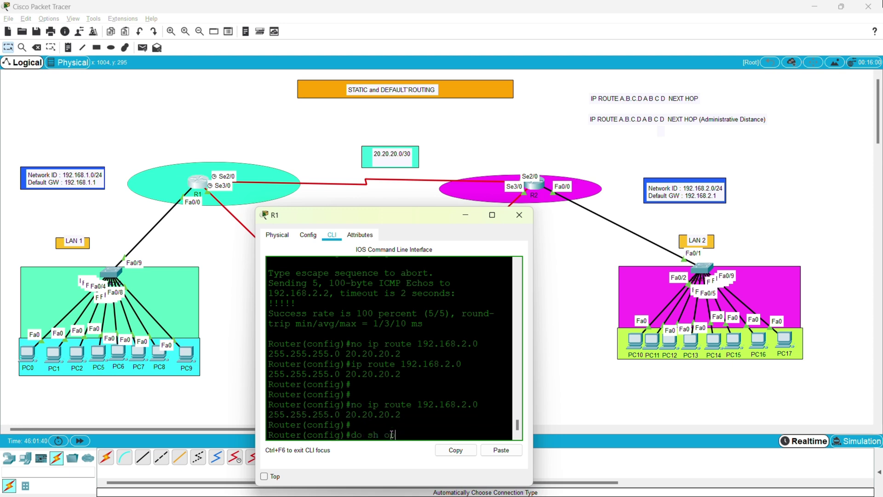
pyautogui.press('BackSpace')
pyautogui.write('ip route')
pyautogui.press('Return')
pyautogui.moveTo(368, 405); pyautogui.dragTo(269, 334)
pyautogui.click(268, 334)
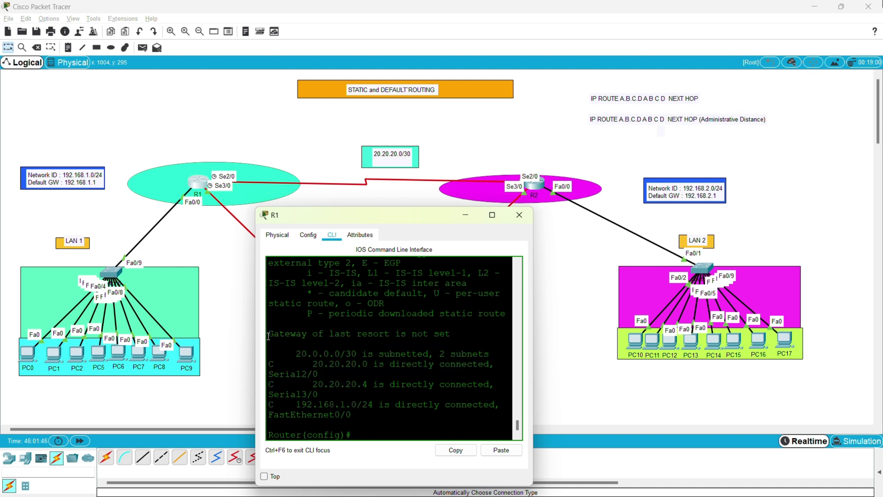
# Show R2's routing table with 'do sh ip route' and highlight its static route to 192.168.1.0/24.
pyautogui.click(531, 193)
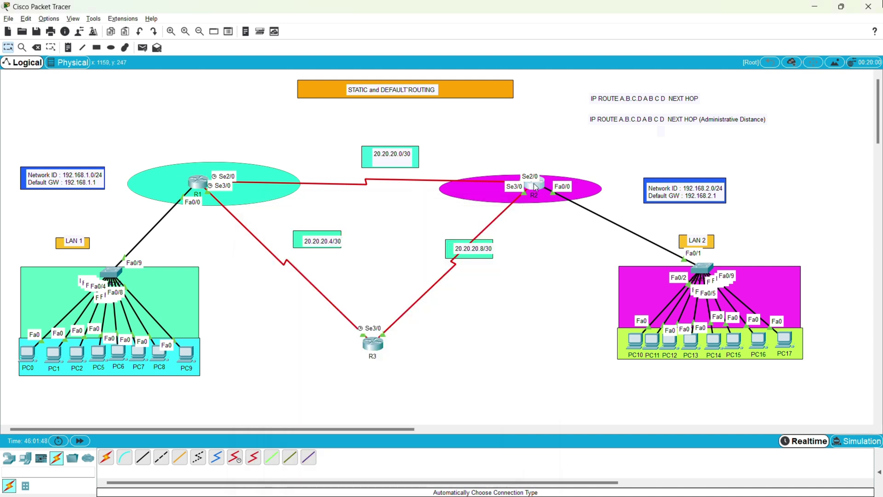
pyautogui.write('do sh ')
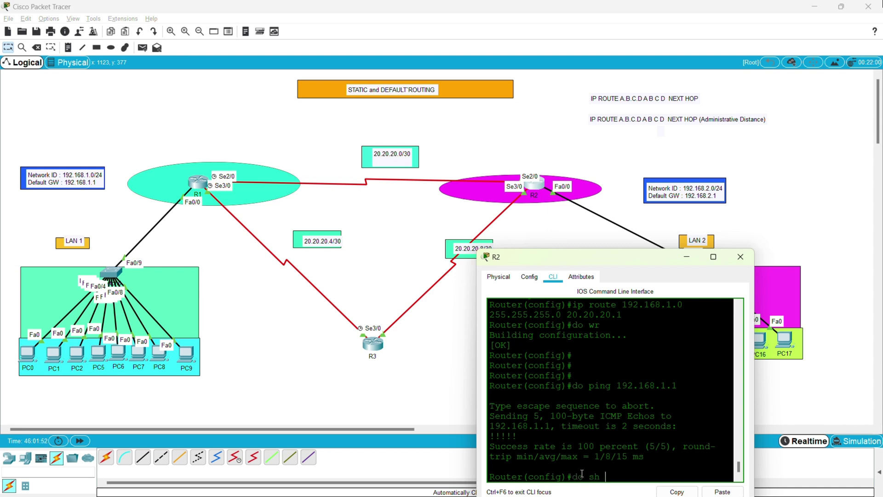
pyautogui.write('ip route')
pyautogui.press('Return')
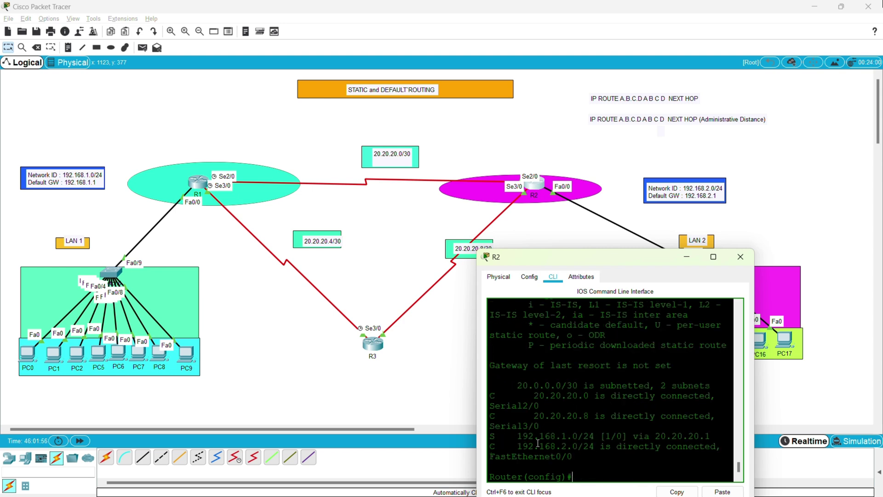
pyautogui.moveTo(495, 436); pyautogui.dragTo(705, 438)
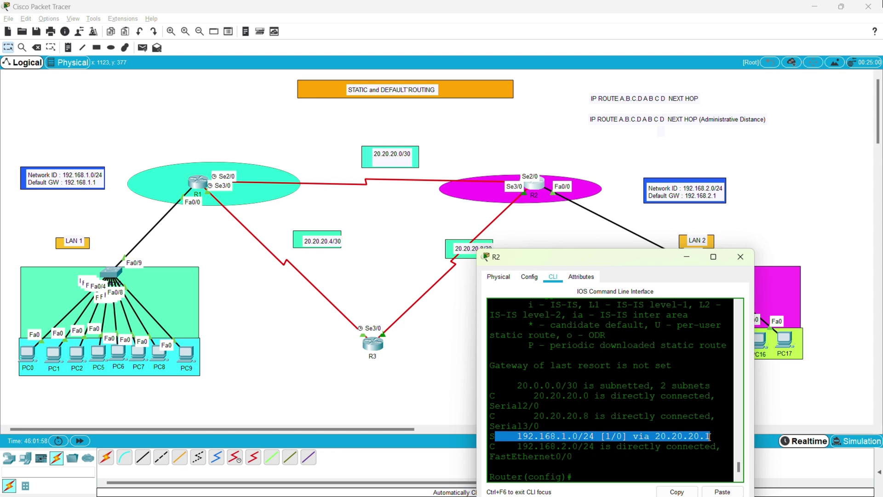
pyautogui.click(613, 437)
pyautogui.click(611, 440)
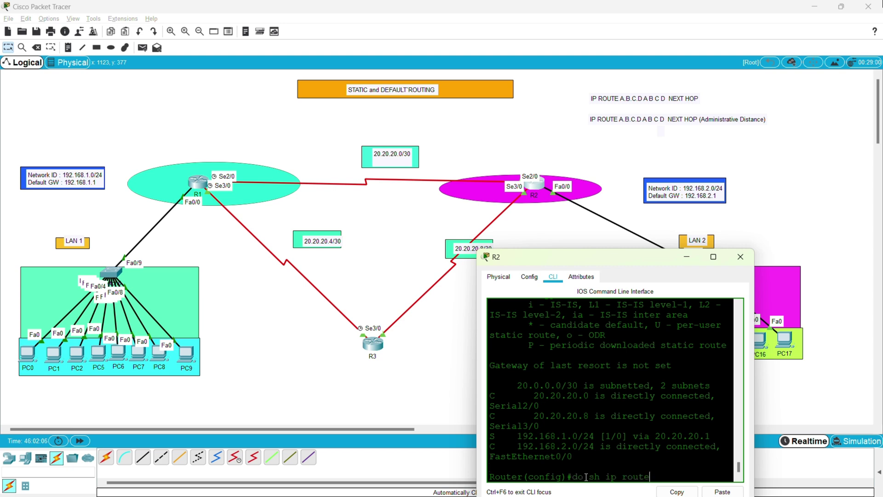
# Run 'no ip route 192.168.1.0 20.20.20.1' on R2, missing the subnet mask.
pyautogui.write('no ip route')
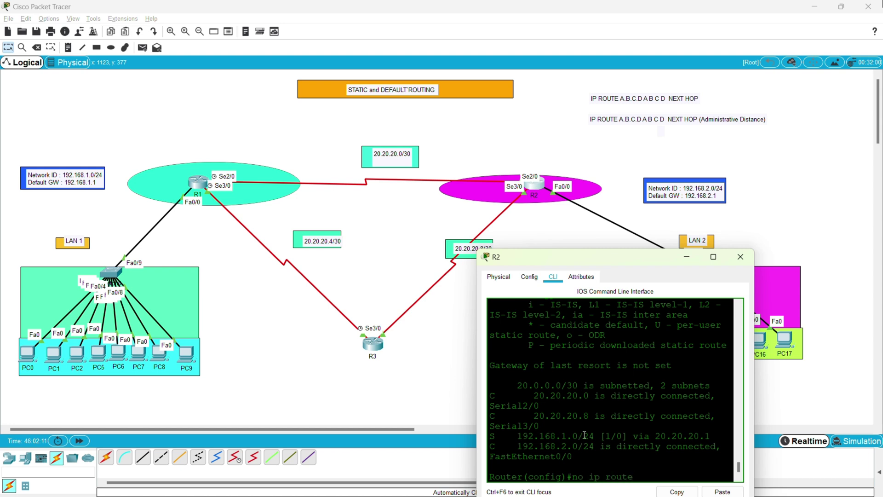
pyautogui.moveTo(594, 436); pyautogui.dragTo(711, 436)
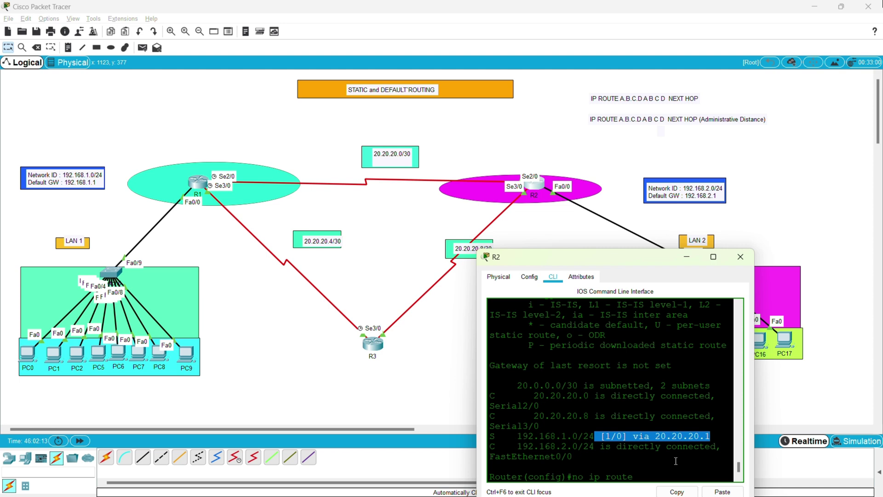
pyautogui.click(651, 479)
pyautogui.write('192.')
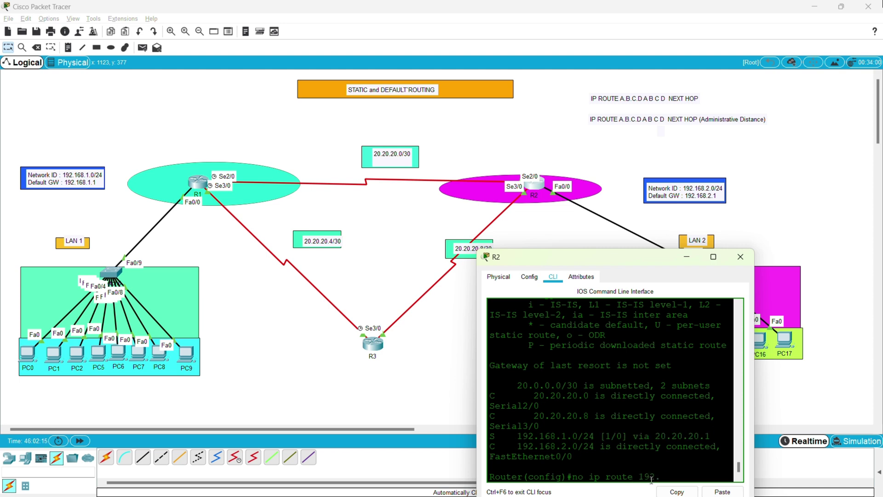
pyautogui.write('168.1.0')
pyautogui.moveTo(710, 436); pyautogui.dragTo(660, 436)
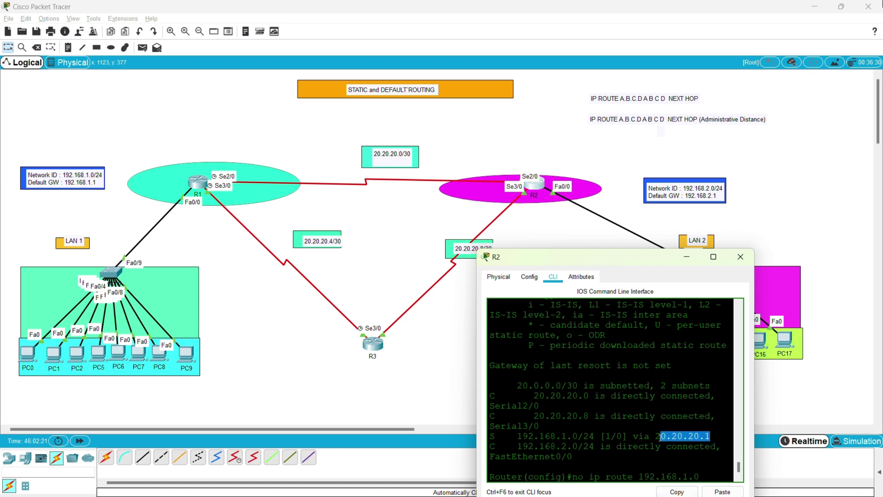
pyautogui.click(709, 472)
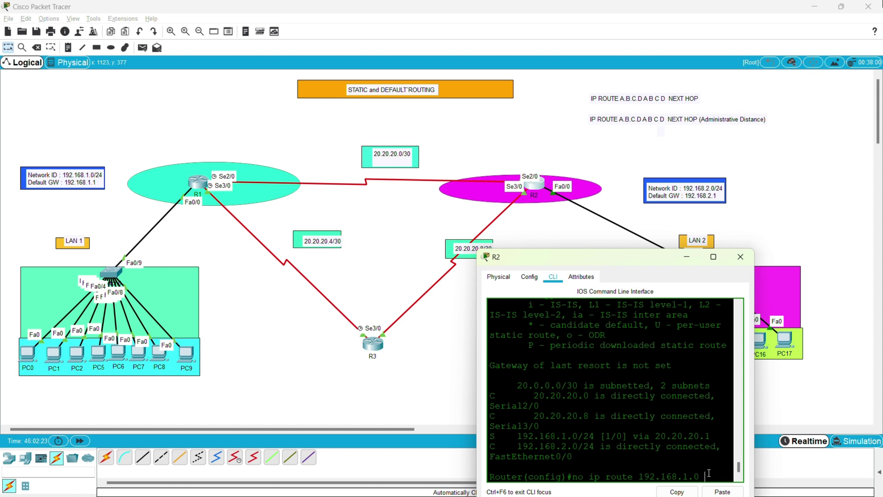
pyautogui.write('20.20.20')
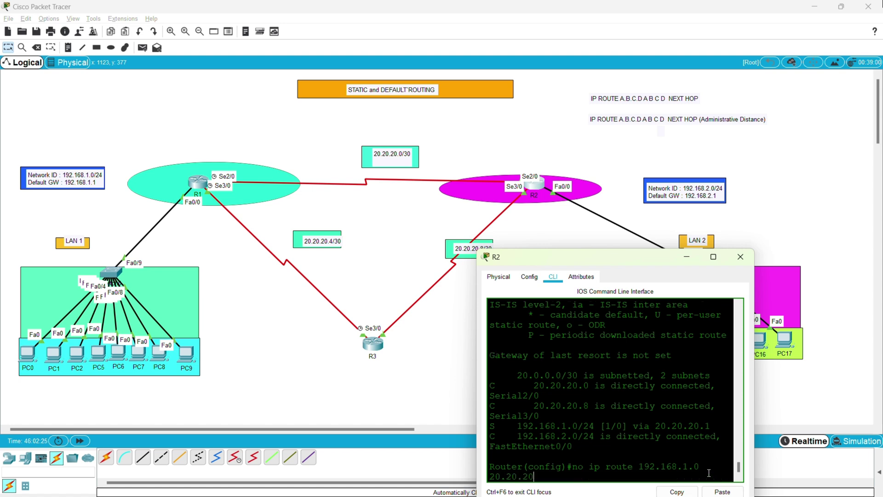
pyautogui.write('.1')
pyautogui.press('Return')
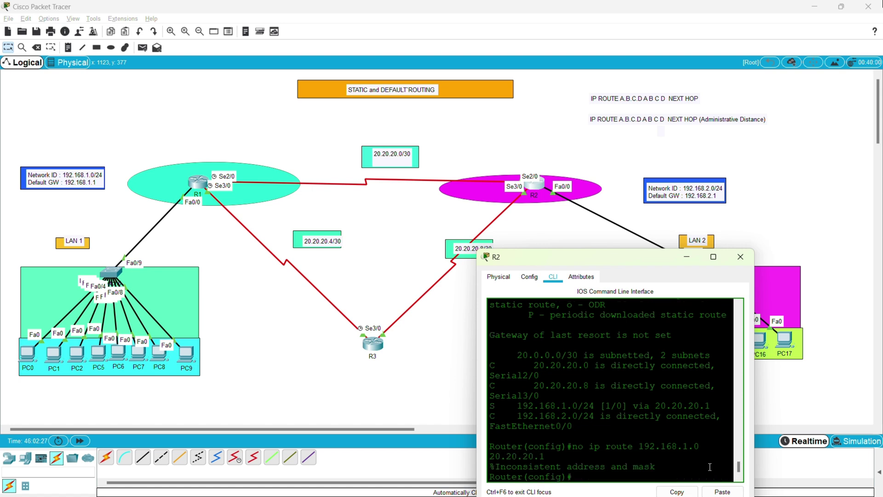
# Correct the removal to 'no ip route 192.168.1.0 255.255.255.0 20.20.20.1' and run it.
pyautogui.press('Up')
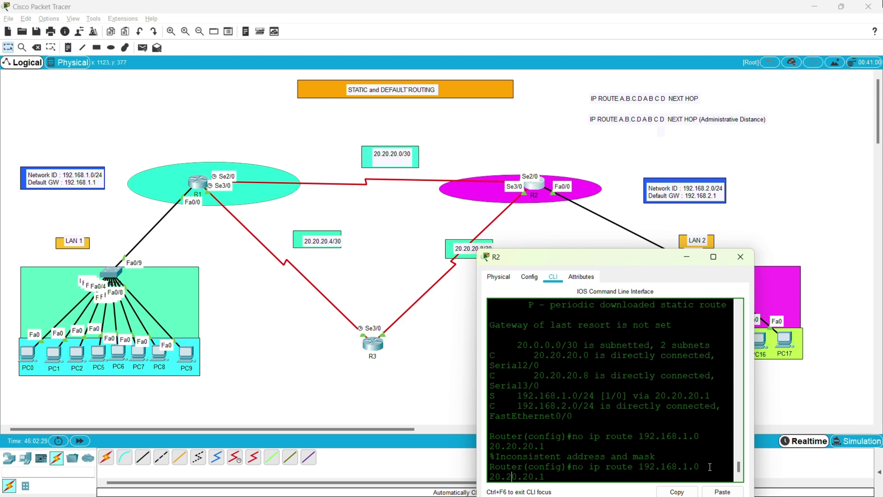
pyautogui.press('Left')
pyautogui.press('Left')
pyautogui.press('Left')
pyautogui.press('Left')
pyautogui.press('Left')
pyautogui.press('Left')
pyautogui.press('Left')
pyautogui.press('Right')
pyautogui.press('Right')
pyautogui.write('255.255.255.0')
pyautogui.press('Return')
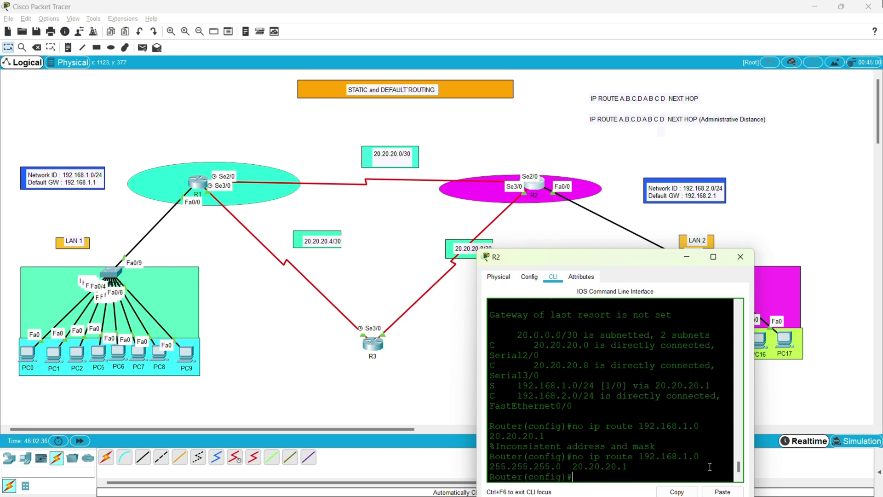
# Verify with 'do sh ip route' that R2 keeps only directly connected routes.
pyautogui.press('Return')
pyautogui.press('Return')
pyautogui.write('do s')
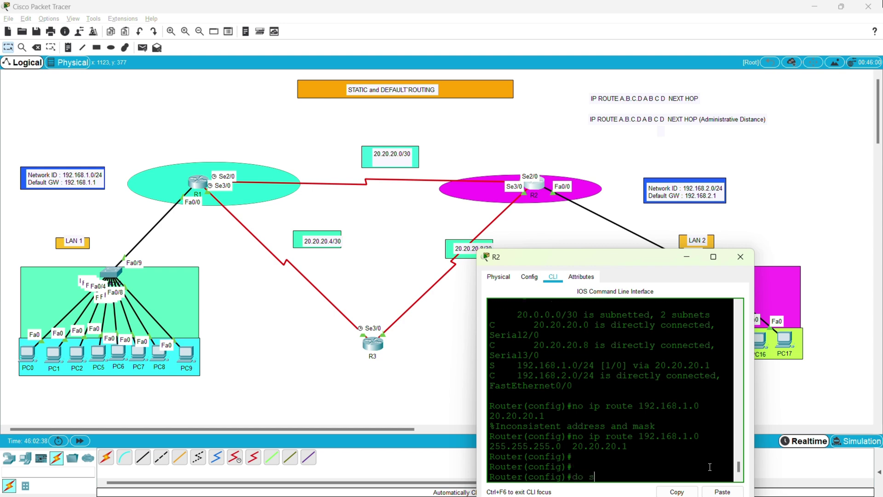
pyautogui.write('h ip route')
pyautogui.press('Return')
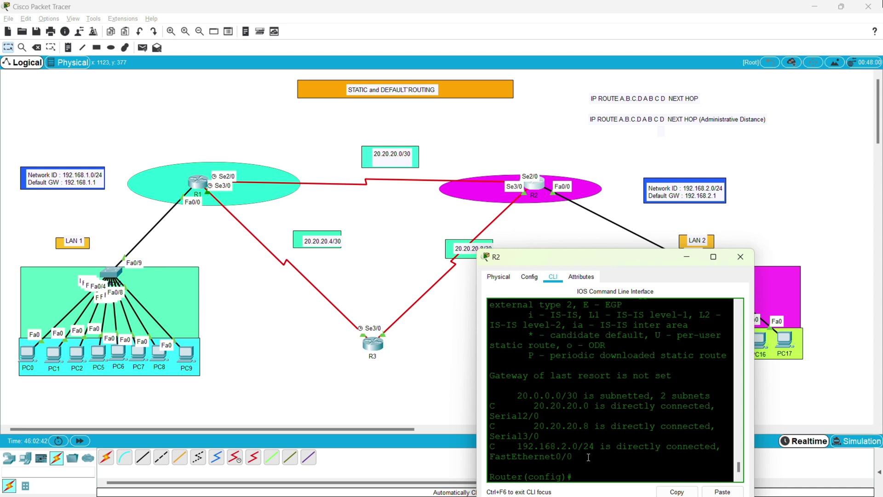
pyautogui.moveTo(572, 456); pyautogui.dragTo(468, 405)
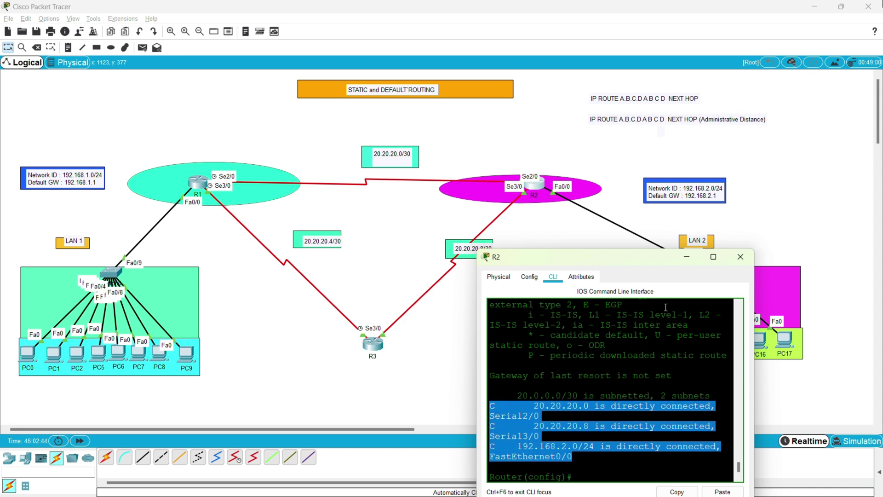
pyautogui.click(586, 468)
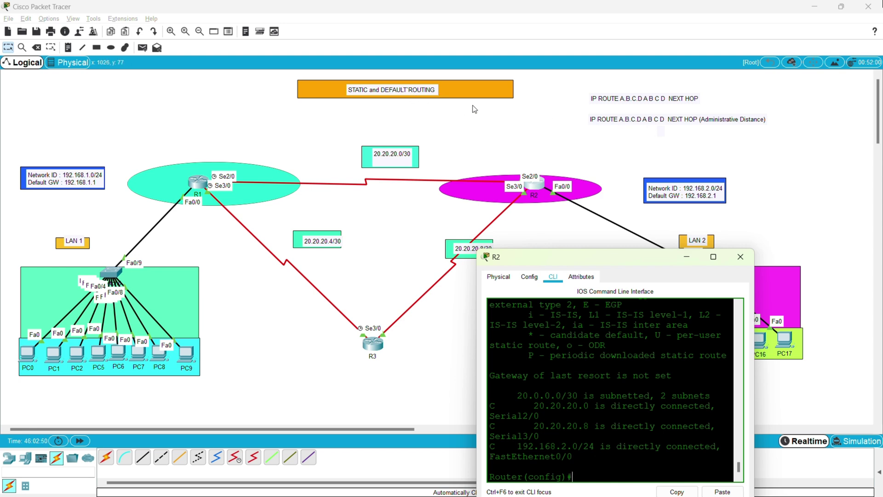
# Copy the route syntax note text into a new note placed below the two route notes.
pyautogui.doubleClick(615, 122)
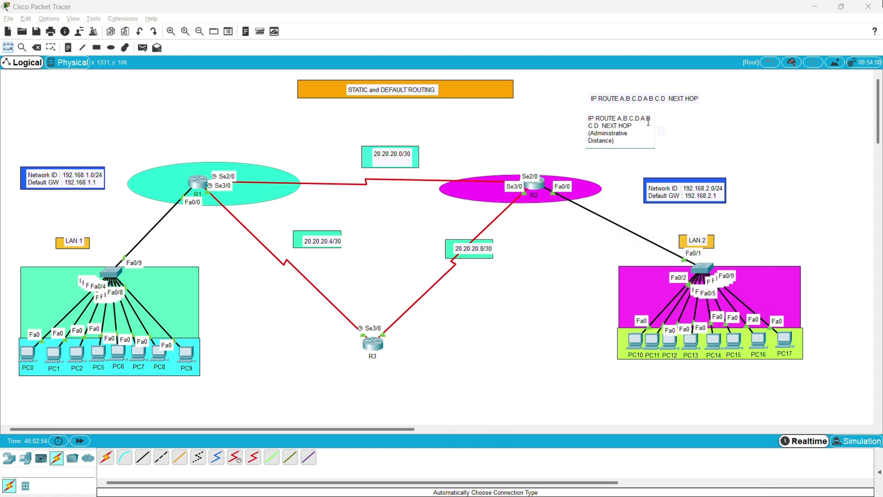
pyautogui.moveTo(647, 119); pyautogui.dragTo(582, 118)
pyautogui.hotkey('ctrl', 'c')
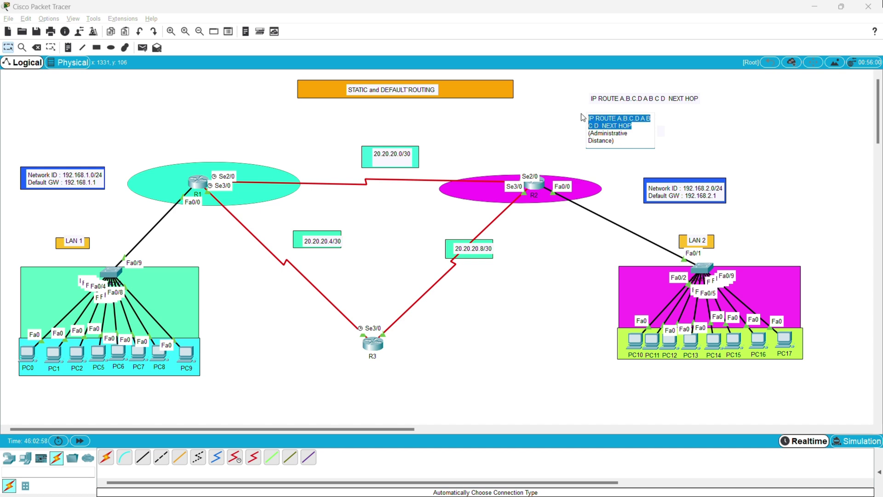
pyautogui.click(699, 152)
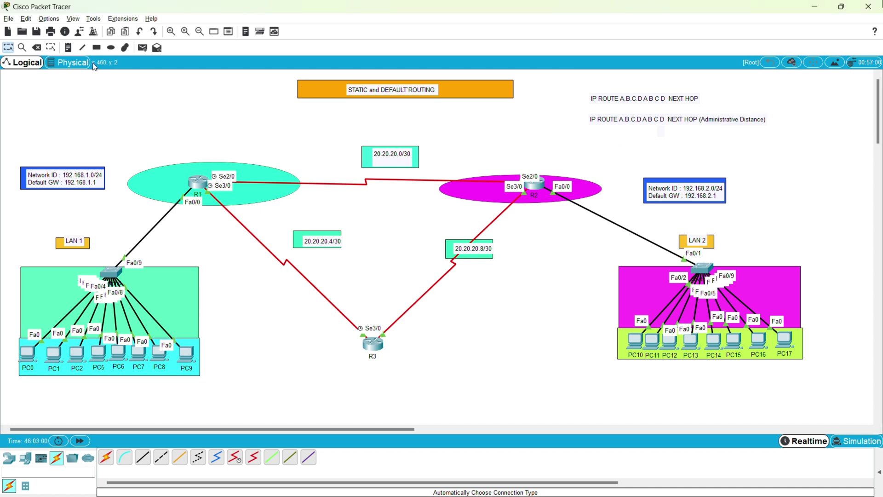
pyautogui.click(68, 48)
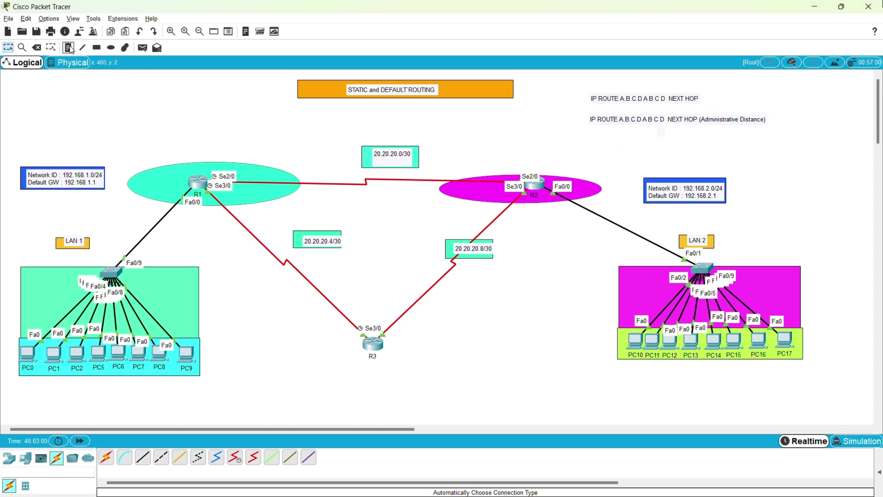
pyautogui.click(590, 138)
pyautogui.hotkey('ctrl', 'v')
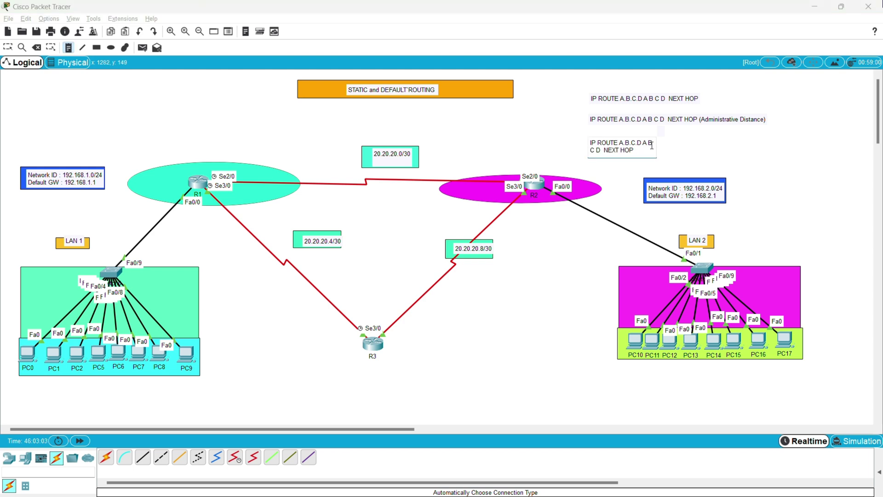
pyautogui.press('Escape')
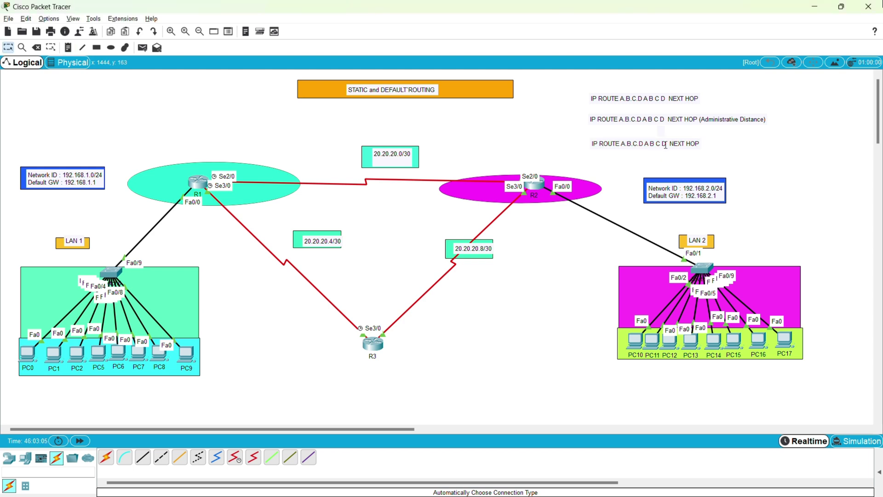
pyautogui.moveTo(666, 144); pyautogui.dragTo(687, 139)
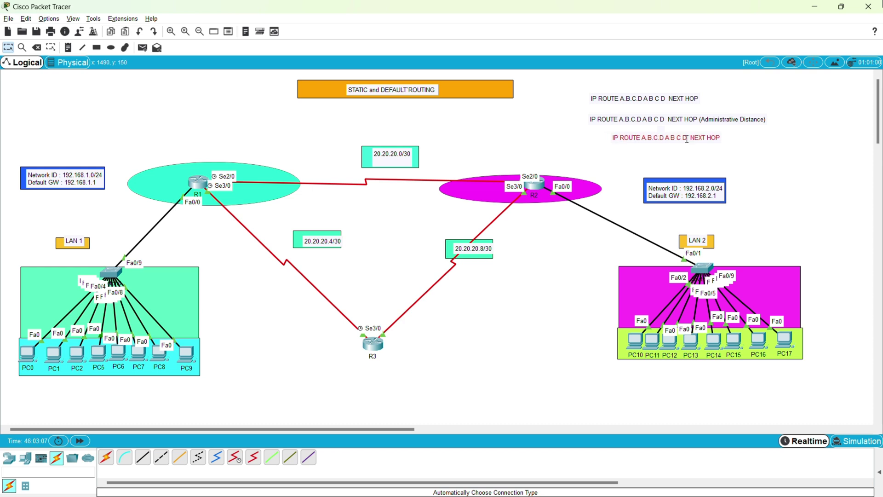
# Edit the new note to read 'IP ROUTE 0.0.0.0 0.0.0.0 NEXT HOP'.
pyautogui.click(686, 139)
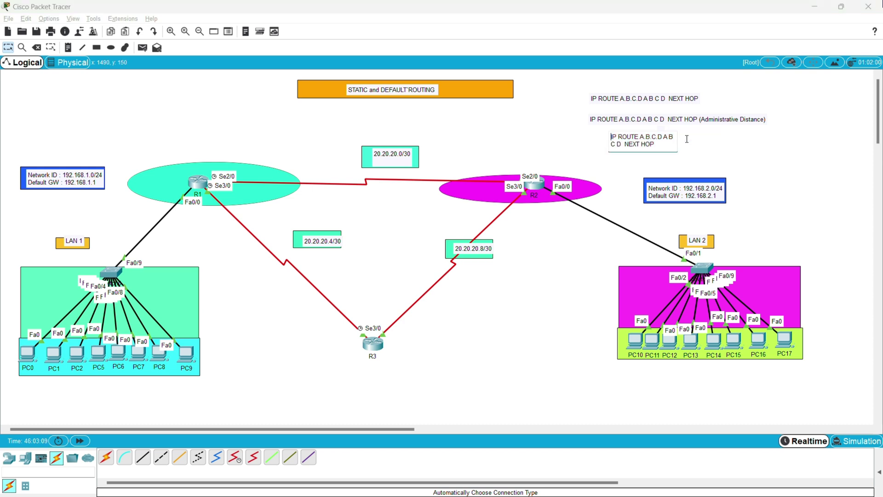
pyautogui.press('Right')
pyautogui.press('Right')
pyautogui.press('Right')
pyautogui.press('Right')
pyautogui.press('Right')
pyautogui.press('Right')
pyautogui.press('Right')
pyautogui.press('Right')
pyautogui.press('Right')
pyautogui.press('Right')
pyautogui.press('Left')
pyautogui.press('Left')
pyautogui.press('BackSpace')
pyautogui.press('BackSpace')
pyautogui.press('BackSpace')
pyautogui.press('BackSpace')
pyautogui.press('BackSpace')
pyautogui.press('BackSpace')
pyautogui.press('BackSpace')
pyautogui.press('BackSpace')
pyautogui.press('BackSpace')
pyautogui.press('BackSpace')
pyautogui.press('BackSpace')
pyautogui.press('BackSpace')
pyautogui.press('BackSpace')
pyautogui.press('BackSpace')
pyautogui.press('BackSpace')
pyautogui.press('BackSpace')
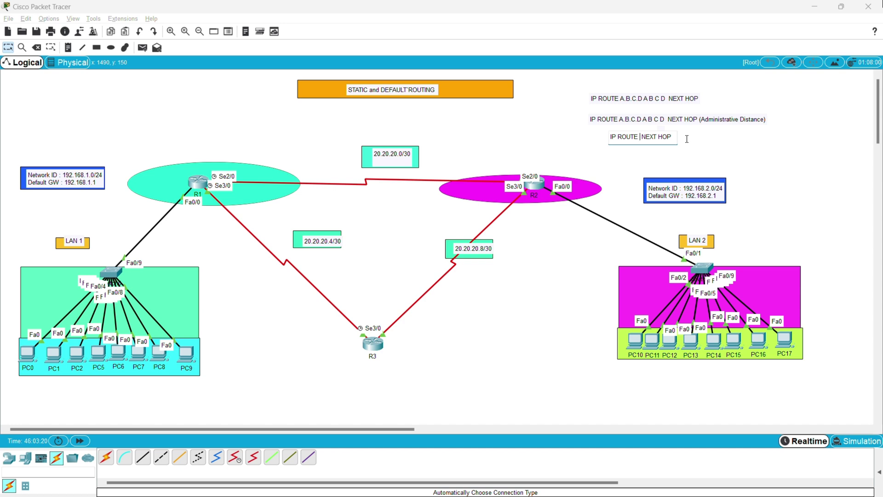
pyautogui.write('0000')
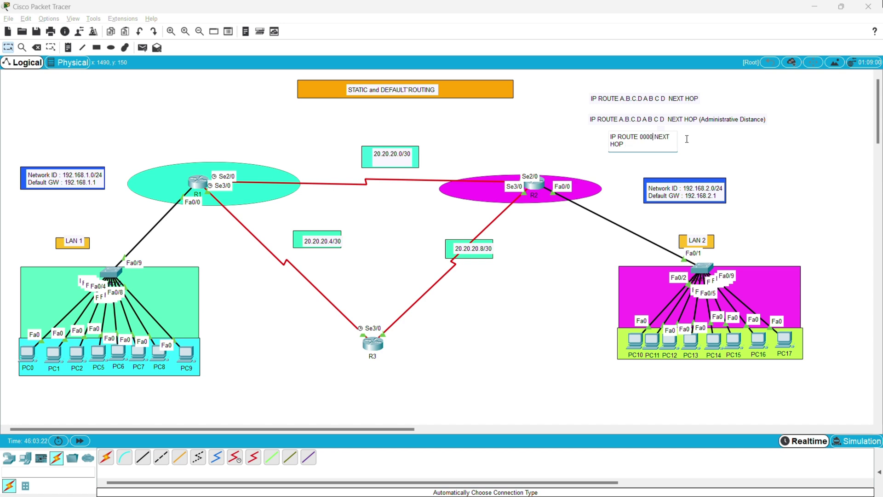
pyautogui.press('Left')
pyautogui.press('Left')
pyautogui.press('Left')
pyautogui.write('.0.0.0 0000')
pyautogui.press('Left')
pyautogui.press('Left')
pyautogui.write('.')
pyautogui.press('Right')
pyautogui.write('.0.')
pyautogui.press('BackSpace')
pyautogui.press('BackSpace')
pyautogui.press('BackSpace')
pyautogui.press('BackSpace')
pyautogui.press('BackSpace')
pyautogui.write('NEXT HO')
pyautogui.click(774, 172)
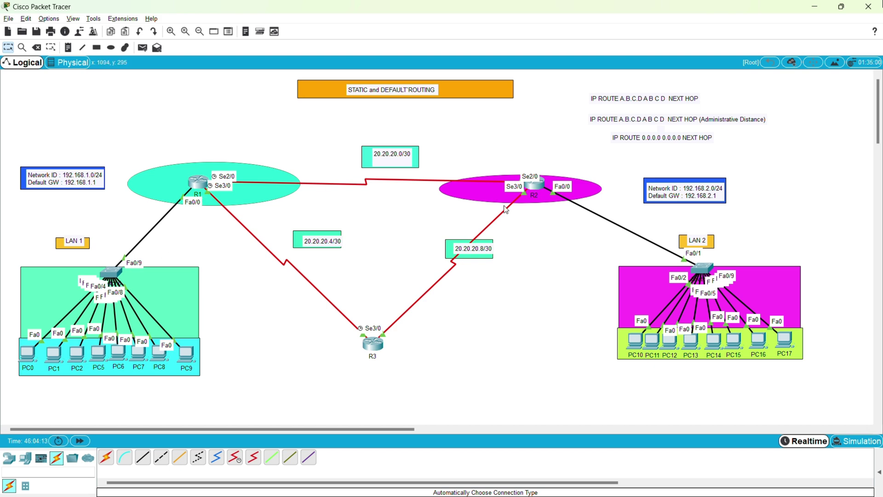
# Enter the default route 'ip route 0.0.0.0 0.0.0.0 20.20.20.2' on R1.
pyautogui.click(542, 187)
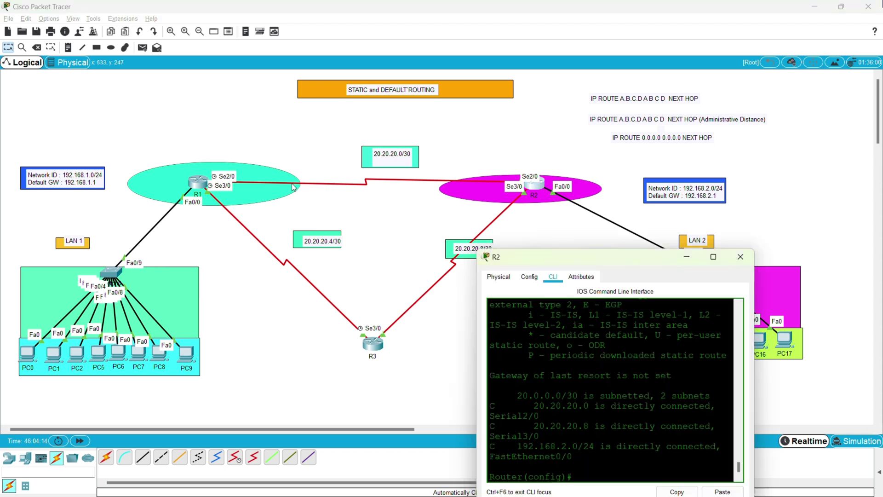
pyautogui.click(198, 184)
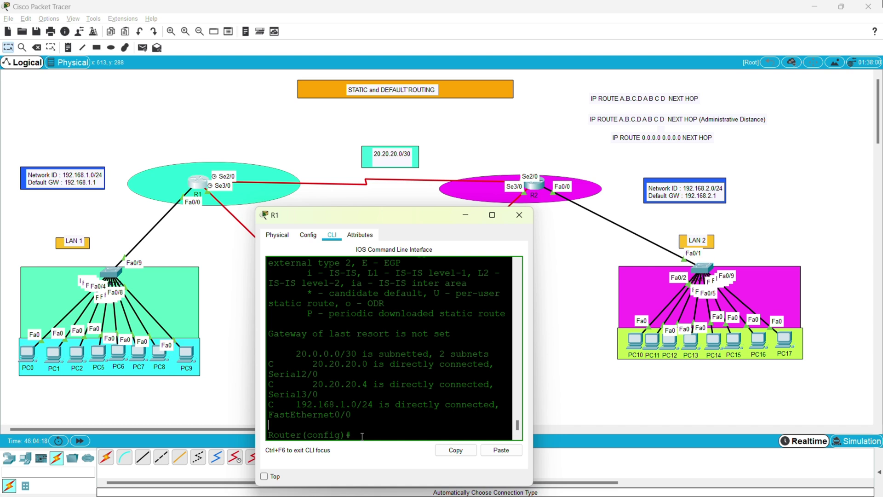
pyautogui.write('IP ROUTE 0.0.0.0 0')
pyautogui.write('.0.0.0')
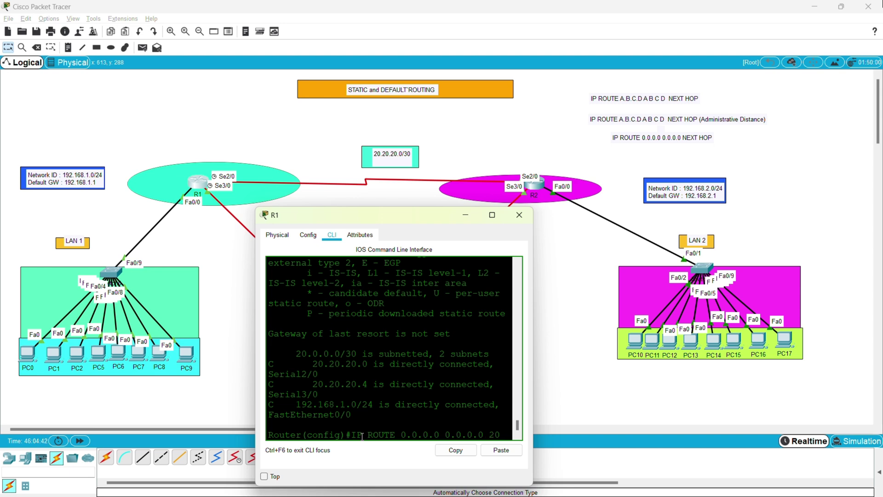
pyautogui.write(' 20.20.20.')
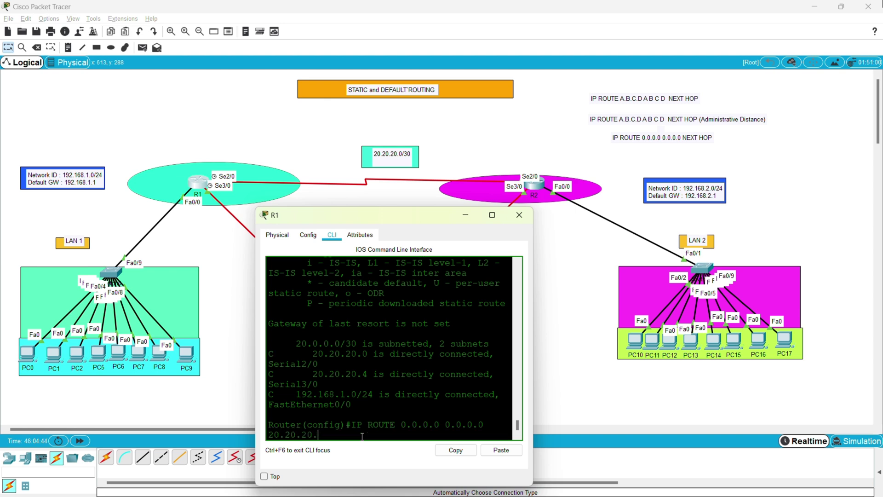
pyautogui.write('2')
pyautogui.press('Return')
# Save R1 with 'do wr' and confirm S* 0.0.0.0/0 via 20.20.20.2 in 'do sh ip route'.
pyautogui.write('d')
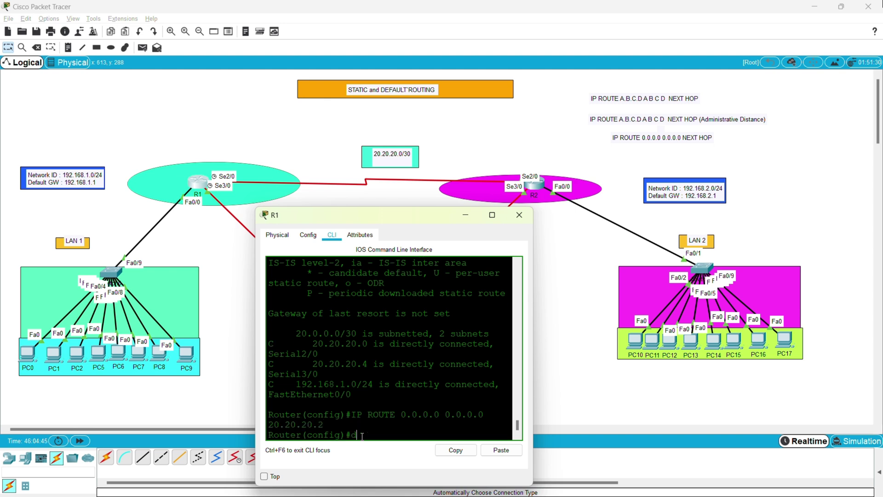
pyautogui.write('o wr')
pyautogui.press('Return')
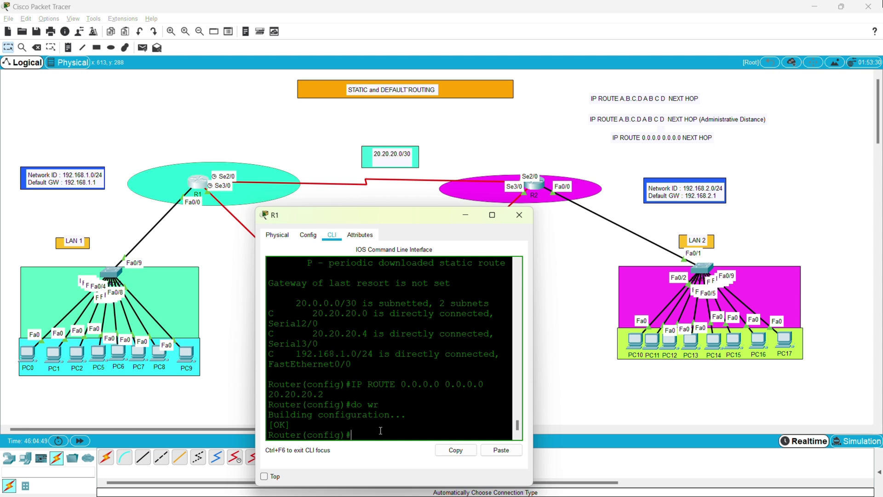
pyautogui.write('ip')
pyautogui.press('BackSpace')
pyautogui.press('BackSpace')
pyautogui.press('BackSpace')
pyautogui.write('do sh ip route')
pyautogui.press('Return')
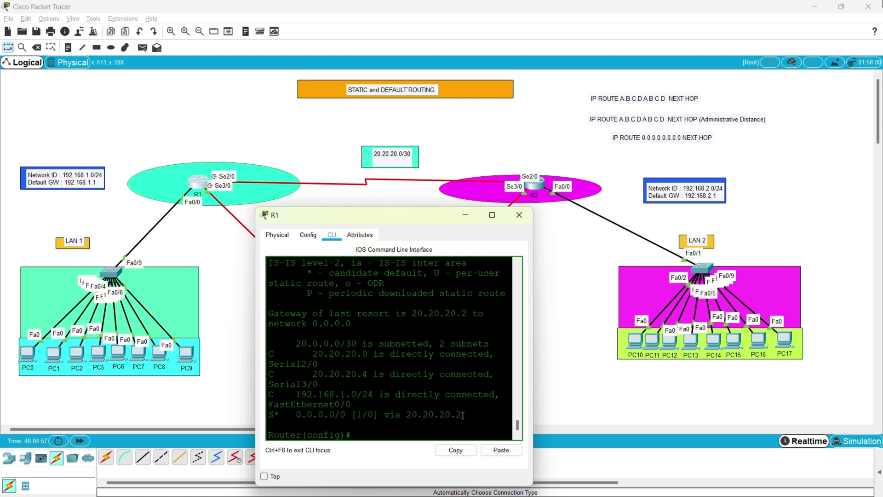
# Point out R1's S* 0.0.0.0/0 default route via next hop 20.20.20.2 and the gateway of last resort.
pyautogui.moveTo(463, 416); pyautogui.dragTo(268, 416)
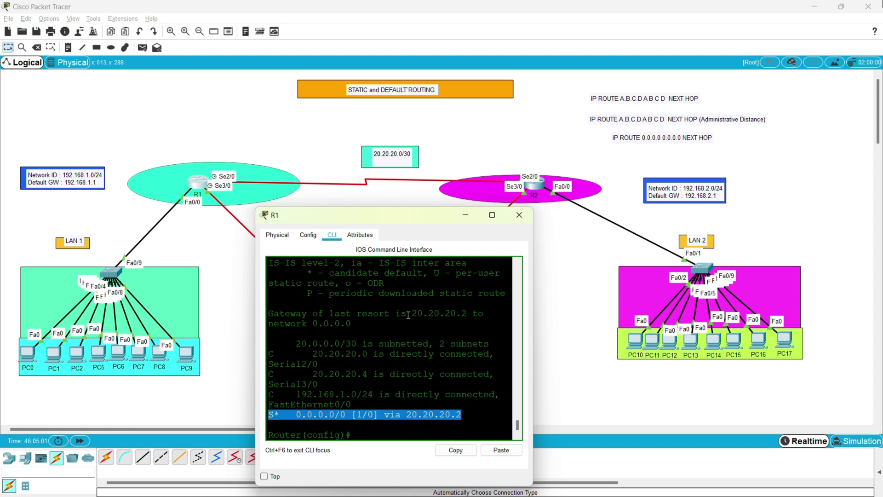
pyautogui.moveTo(407, 314)
pyautogui.mouseDown()
pyautogui.moveTo(492, 317)
pyautogui.moveTo(411, 328)
pyautogui.mouseUp()
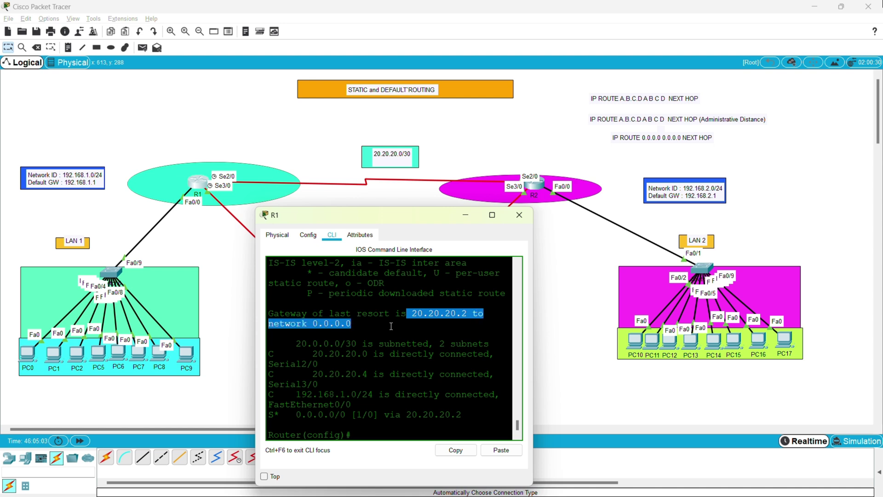
pyautogui.click(365, 420)
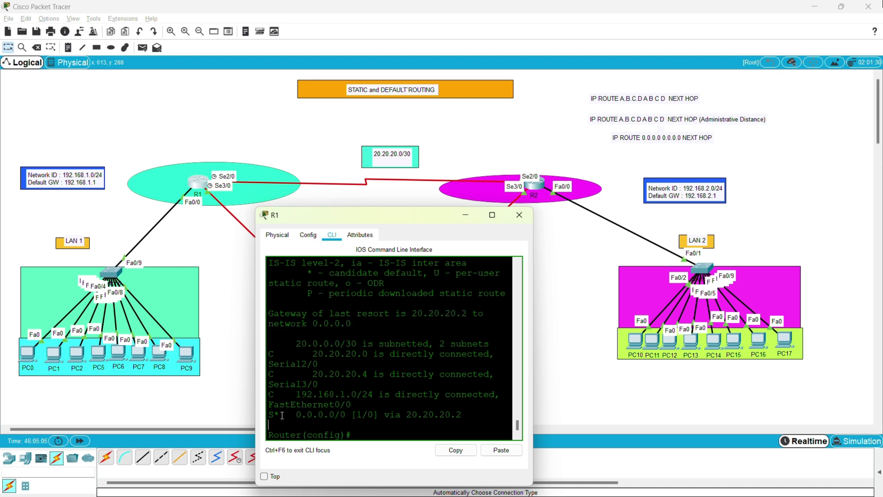
pyautogui.moveTo(281, 416); pyautogui.dragTo(257, 417)
pyautogui.moveTo(332, 414); pyautogui.dragTo(297, 414)
pyautogui.moveTo(349, 416); pyautogui.dragTo(340, 415)
pyautogui.moveTo(462, 417); pyautogui.dragTo(402, 415)
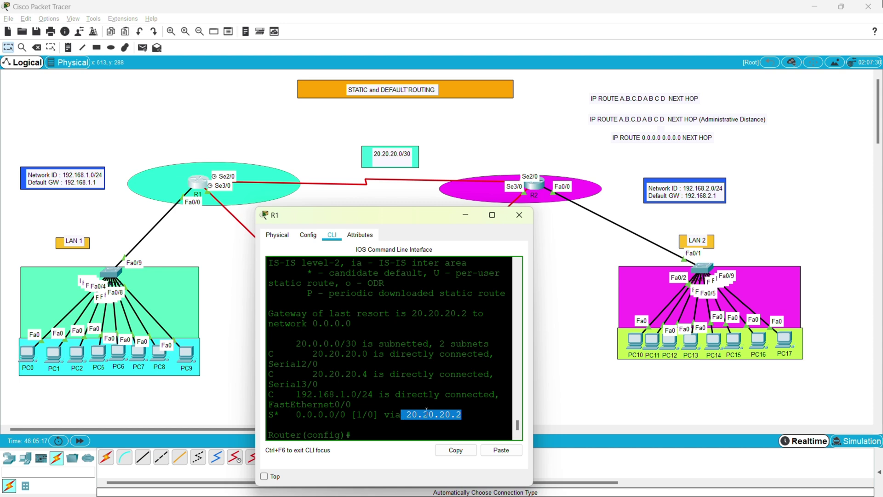
pyautogui.tripleClick(460, 410)
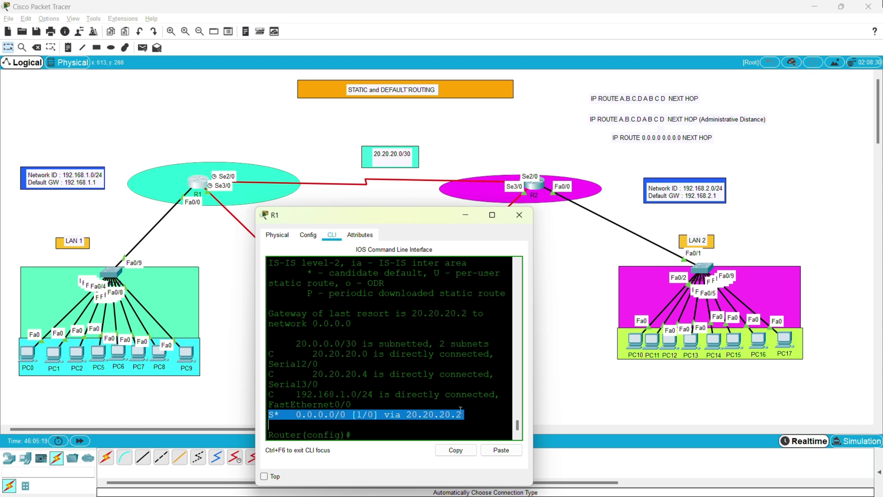
pyautogui.click(461, 411)
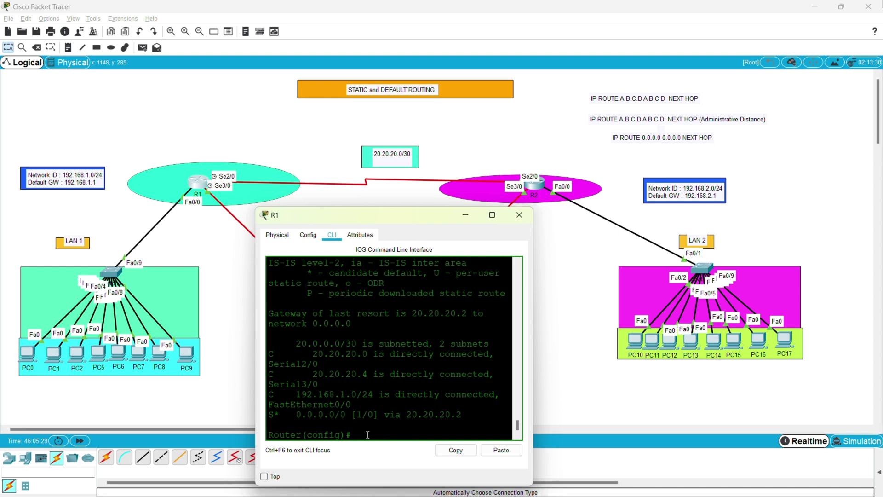
# Ping 192.168.2.1 from R1 with 'do ping' and show the 100 percent success.
pyautogui.write('do ping 192.168.2.1')
pyautogui.press('Return')
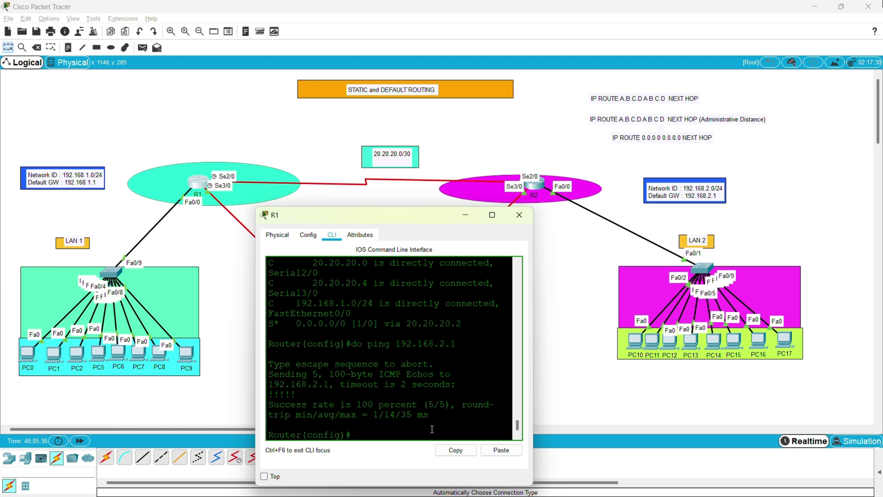
pyautogui.moveTo(269, 434); pyautogui.dragTo(269, 364)
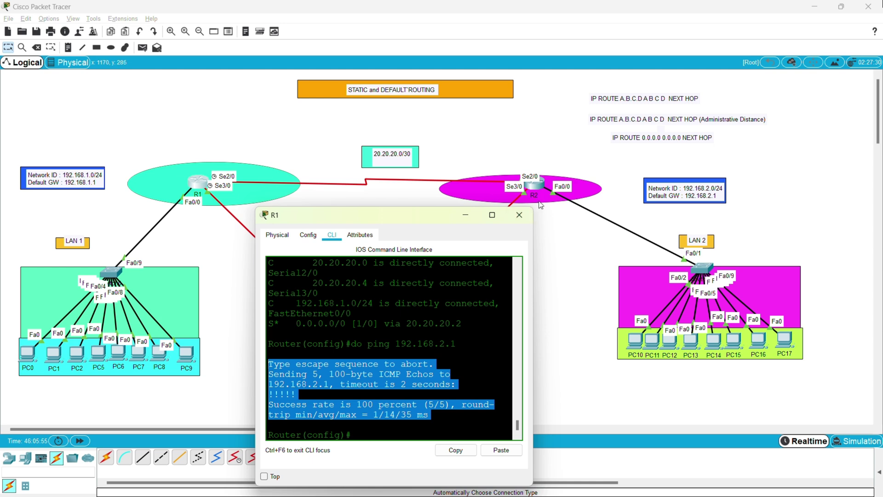
# Switch to R2's CLI and show that 'do ping 192.168.1.1' fails.
pyautogui.click(519, 215)
pyautogui.click(533, 183)
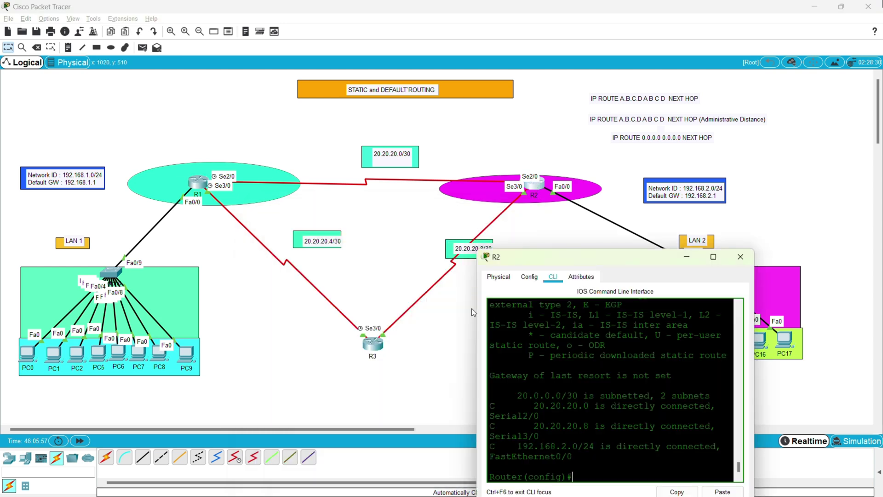
pyautogui.write('do ping 192.168.1.1')
pyautogui.press('Return')
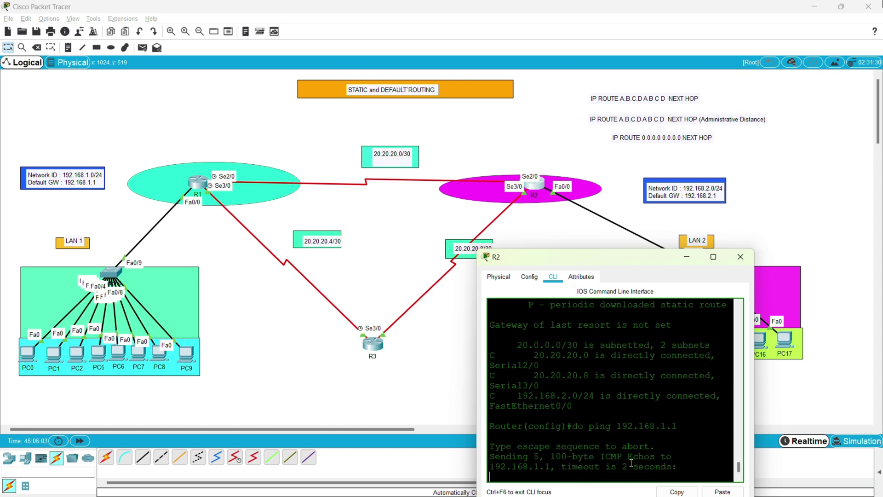
pyautogui.click(718, 258)
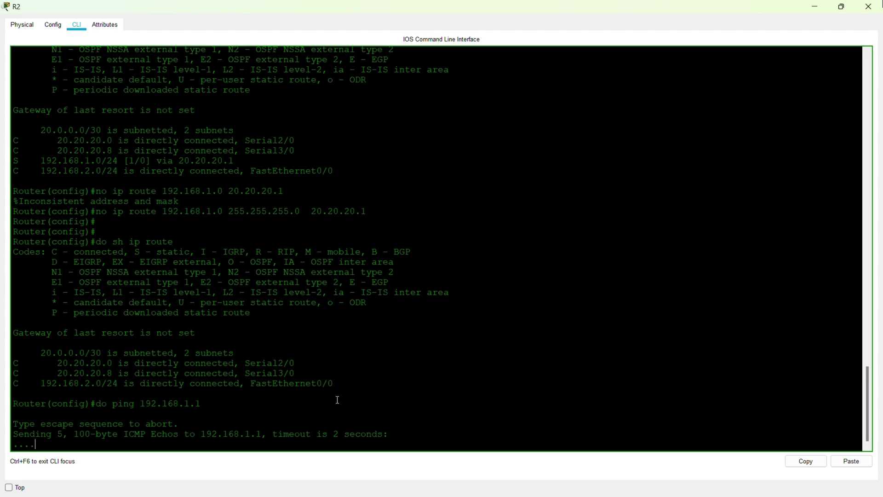
pyautogui.click(842, 6)
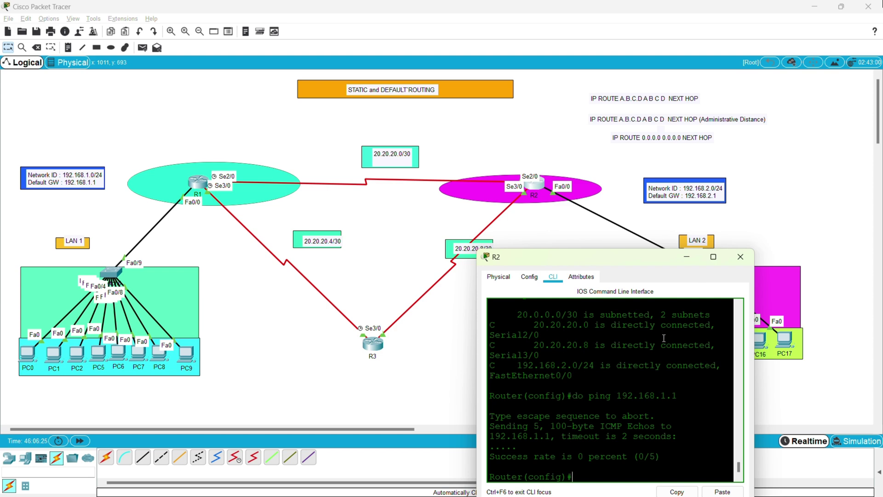
# Add 'ip route 0.0.0.0 0.0.0.0 20.20.20.1' on R2 and save it with 'do wr'.
pyautogui.write('ip route 0.0.0.0 0.0.0.0 20.20.2')
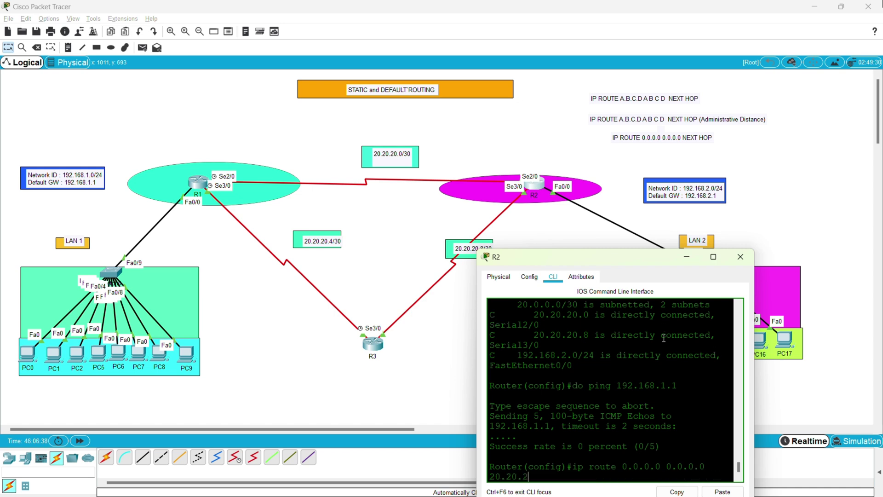
pyautogui.write('0.1')
pyautogui.press('Return')
pyautogui.write('do wr')
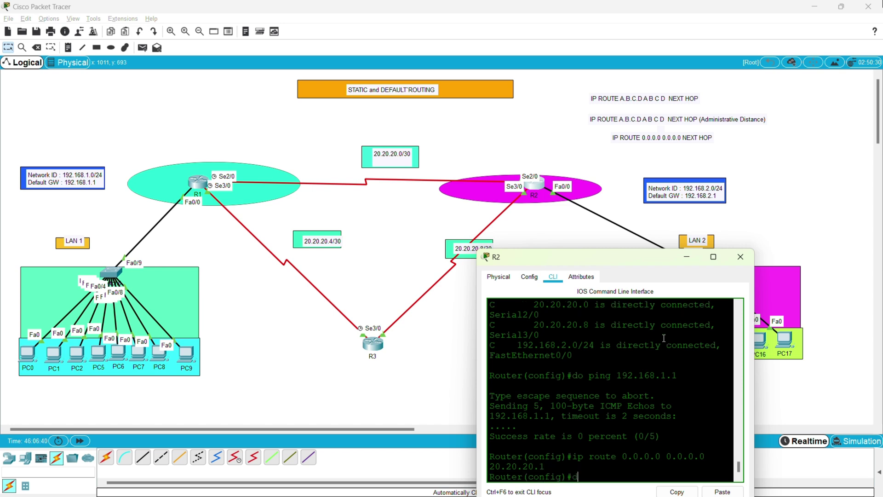
pyautogui.press('Return')
pyautogui.press('Return')
pyautogui.press('Return')
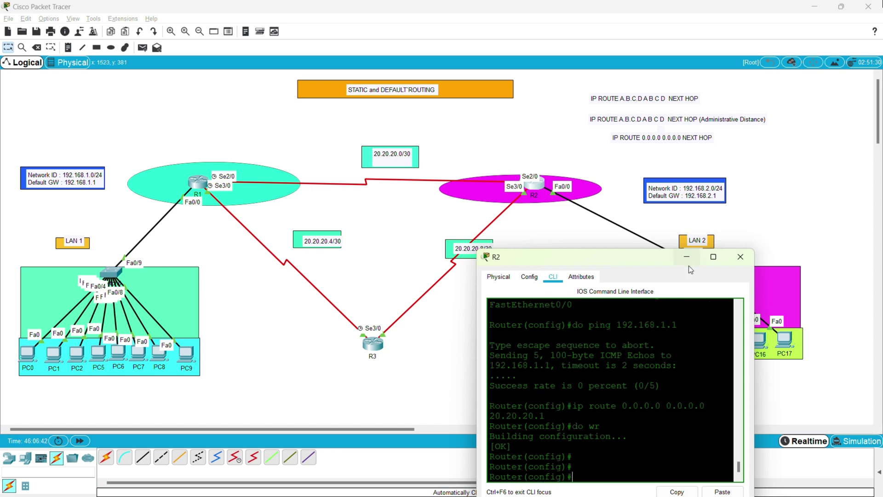
# Ping 192.168.1.1 from PC10's command prompt in LAN 2.
pyautogui.click(686, 257)
pyautogui.click(635, 341)
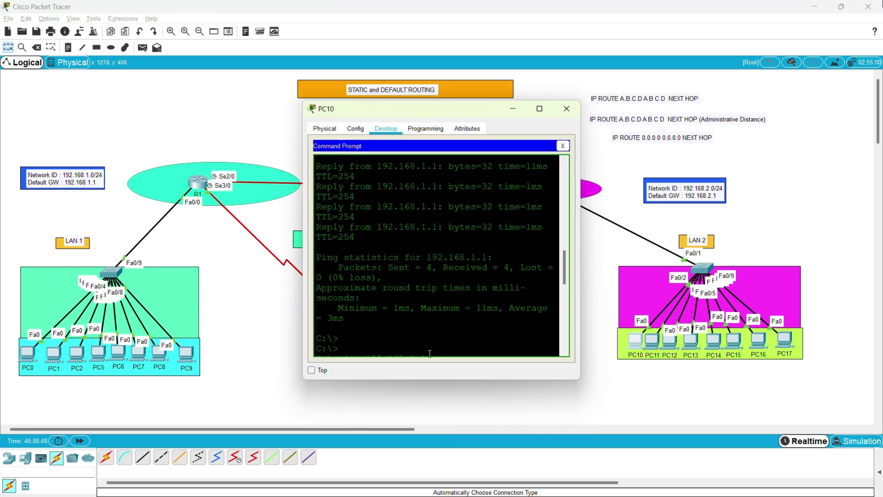
pyautogui.write('ping')
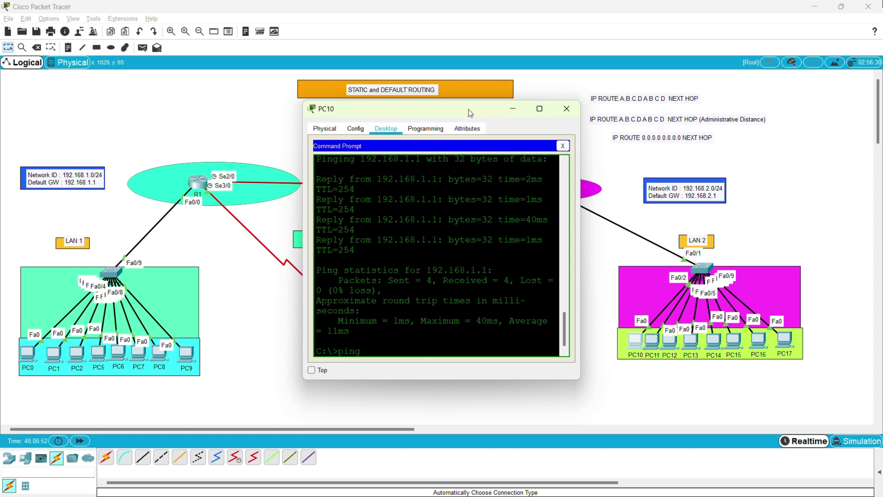
pyautogui.moveTo(468, 109); pyautogui.dragTo(515, 158)
pyautogui.write('g')
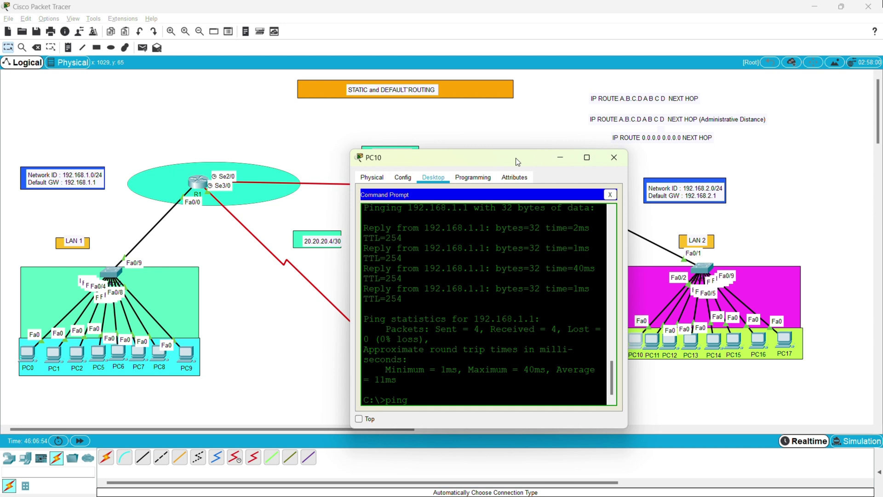
pyautogui.write(' 192.168.1.1')
pyautogui.press('Return')
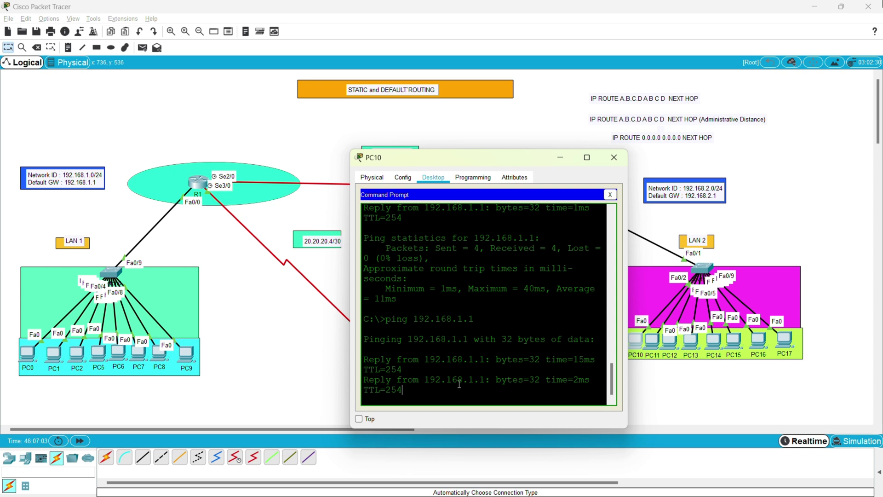
# Point out PC10's successful ping replies and statistics, including the 4ms average.
pyautogui.moveTo(459, 383); pyautogui.dragTo(378, 307)
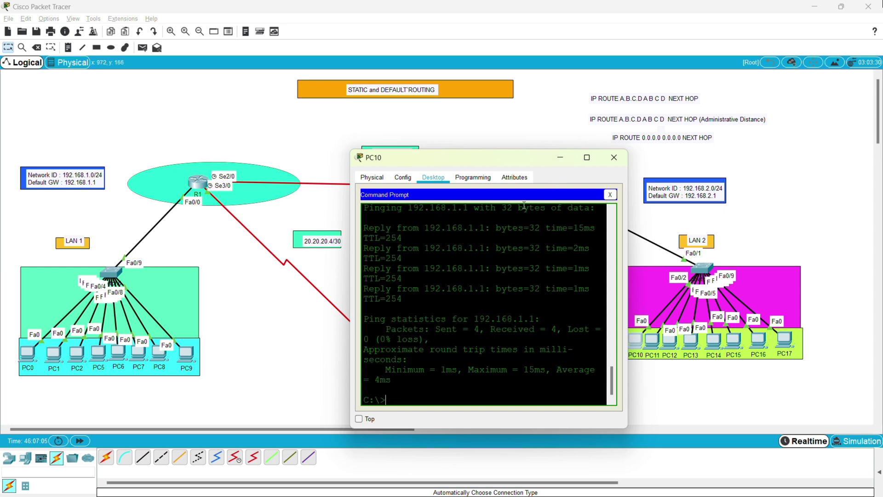
pyautogui.moveTo(552, 304); pyautogui.dragTo(374, 208)
pyautogui.click(457, 272)
pyautogui.scroll(2, 460, 299)
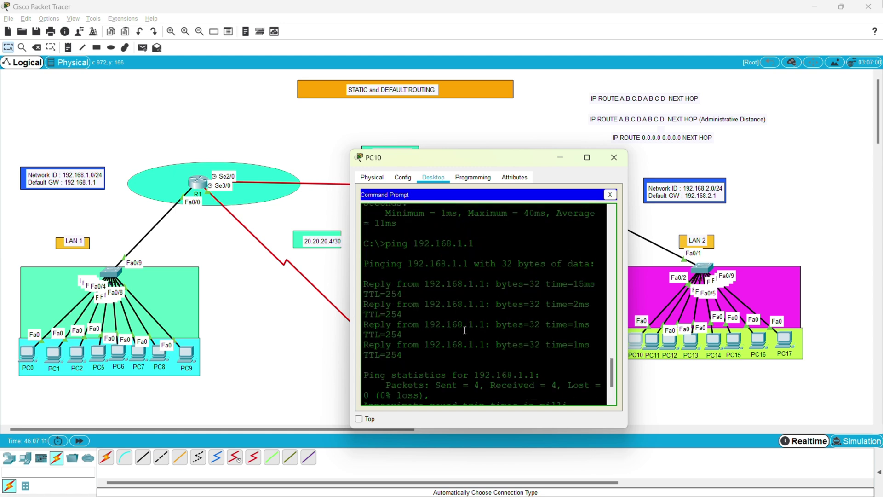
pyautogui.scroll(-2, 466, 332)
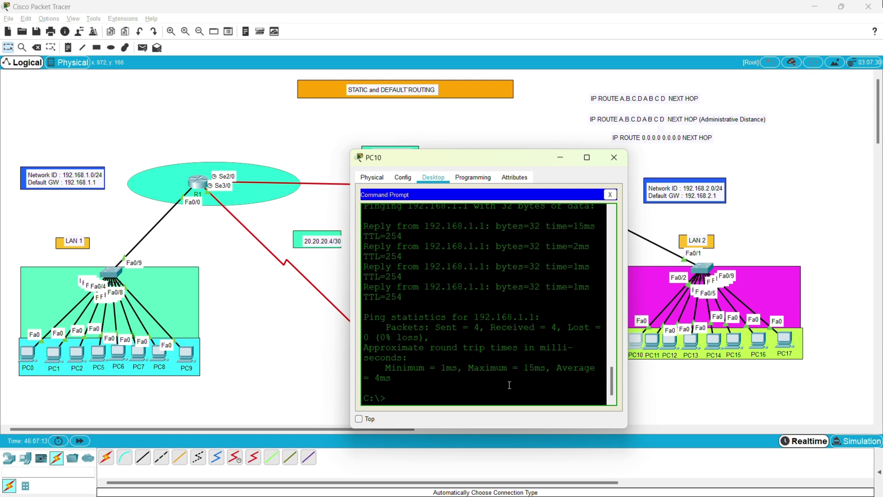
pyautogui.doubleClick(479, 375)
pyautogui.click(473, 377)
pyautogui.doubleClick(466, 379)
pyautogui.moveTo(467, 379); pyautogui.dragTo(208, 317)
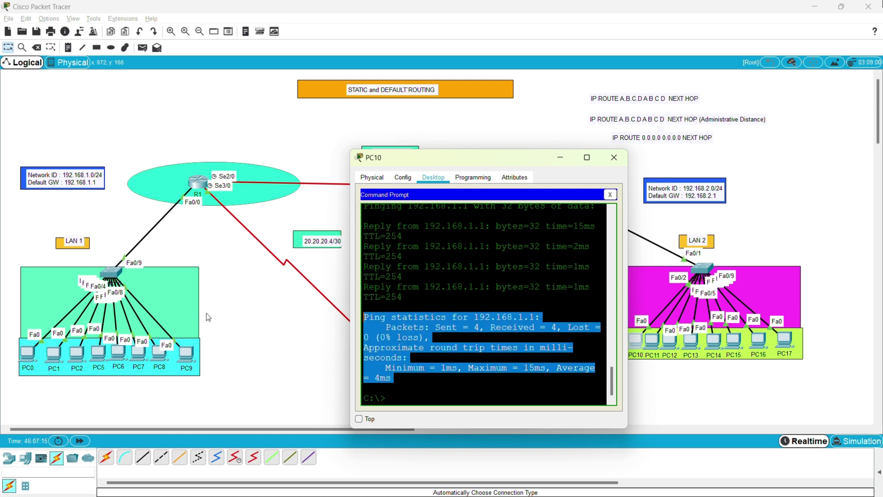
# Ping 192.168.2.3 from PC0's command prompt in LAN 1.
pyautogui.click(27, 355)
pyautogui.click(317, 432)
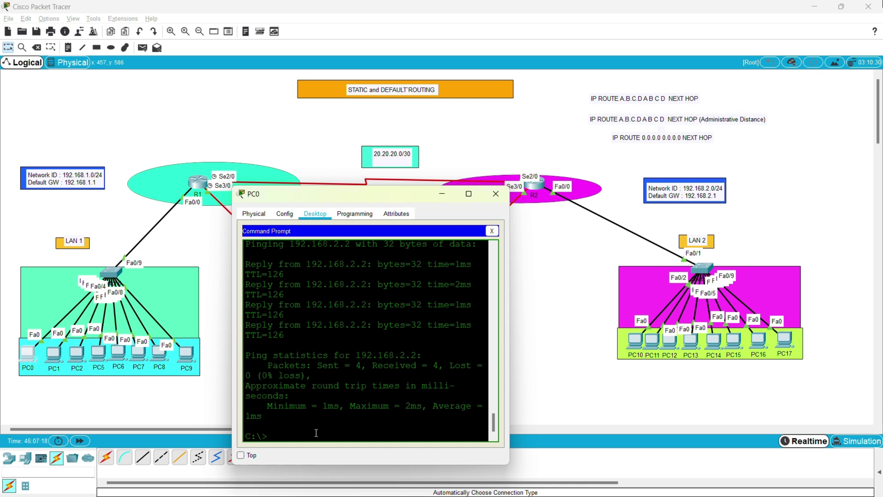
pyautogui.write('ping 192.168.2.3')
pyautogui.press('Return')
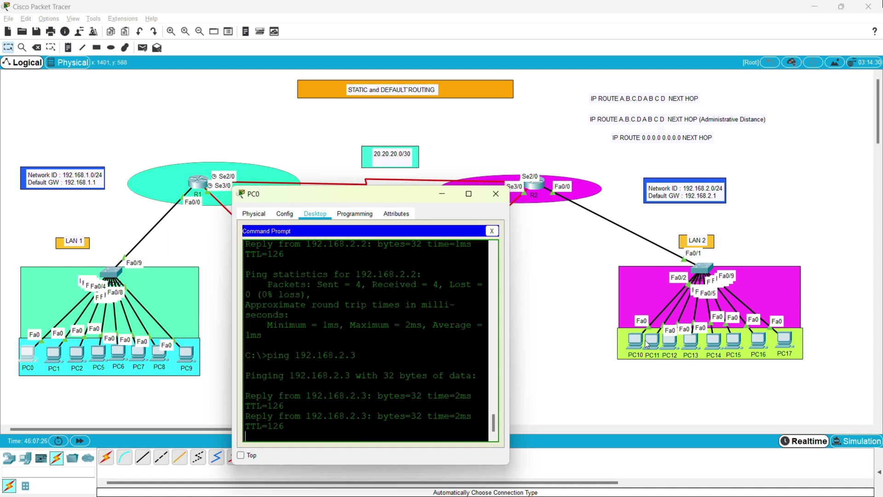